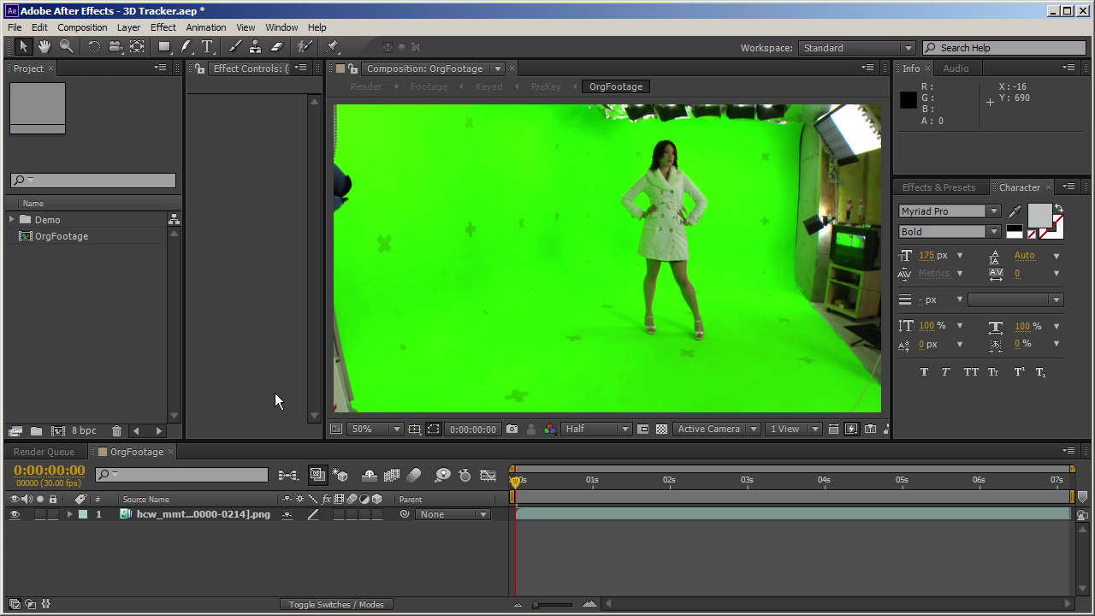
# Search the effects for 3D Camera Tracker and preview the OrgFootage composition up to 0:00:06:02
pyautogui.click(957, 187)
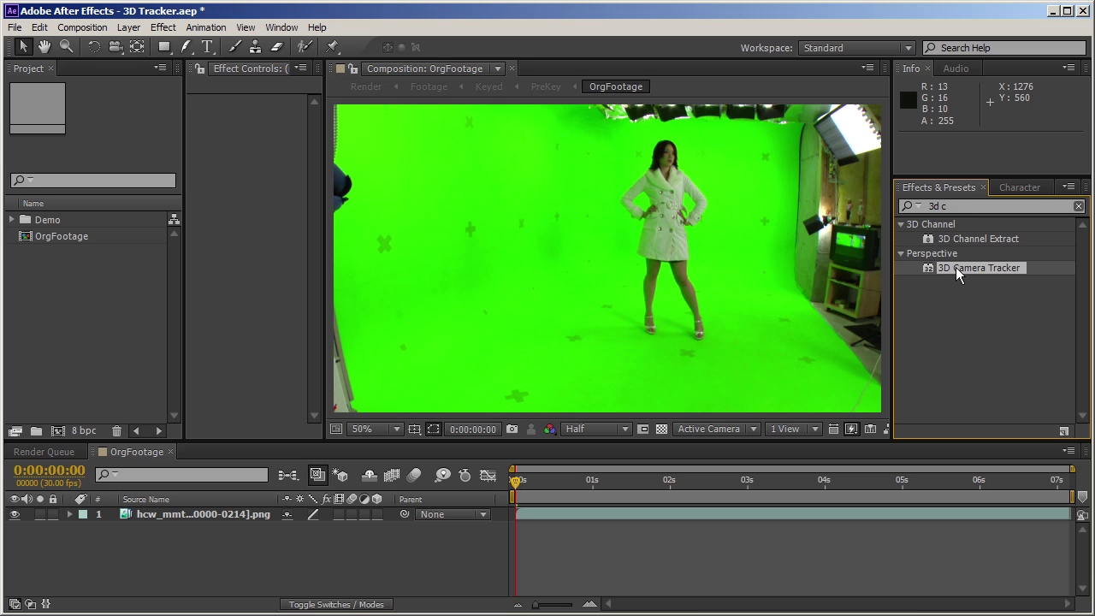
pyautogui.moveTo(515, 481); pyautogui.dragTo(988, 514)
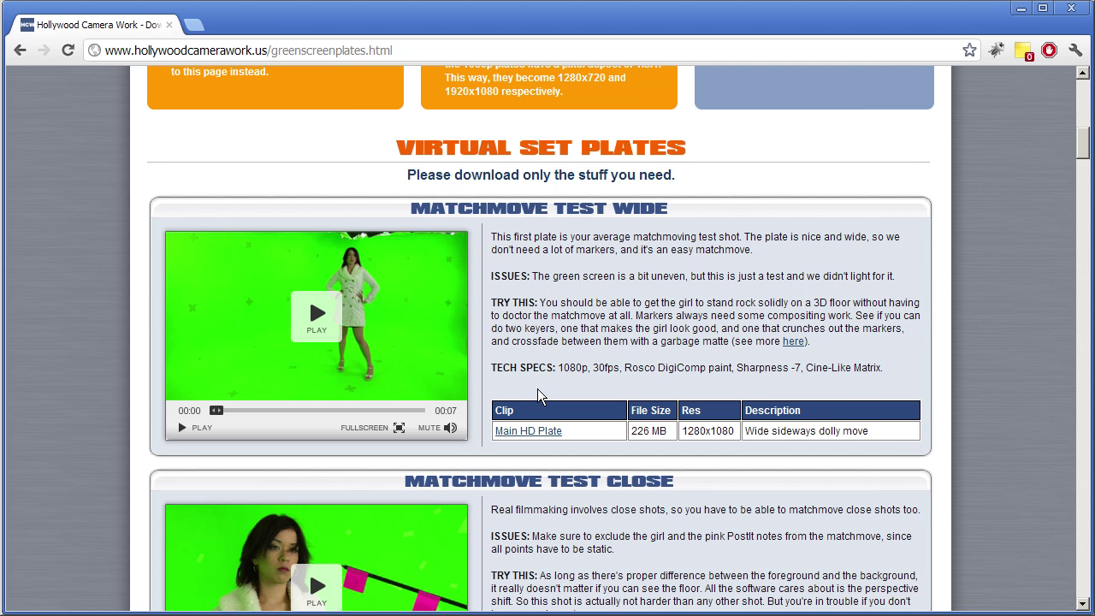
pyautogui.scroll(10, 559, 382)
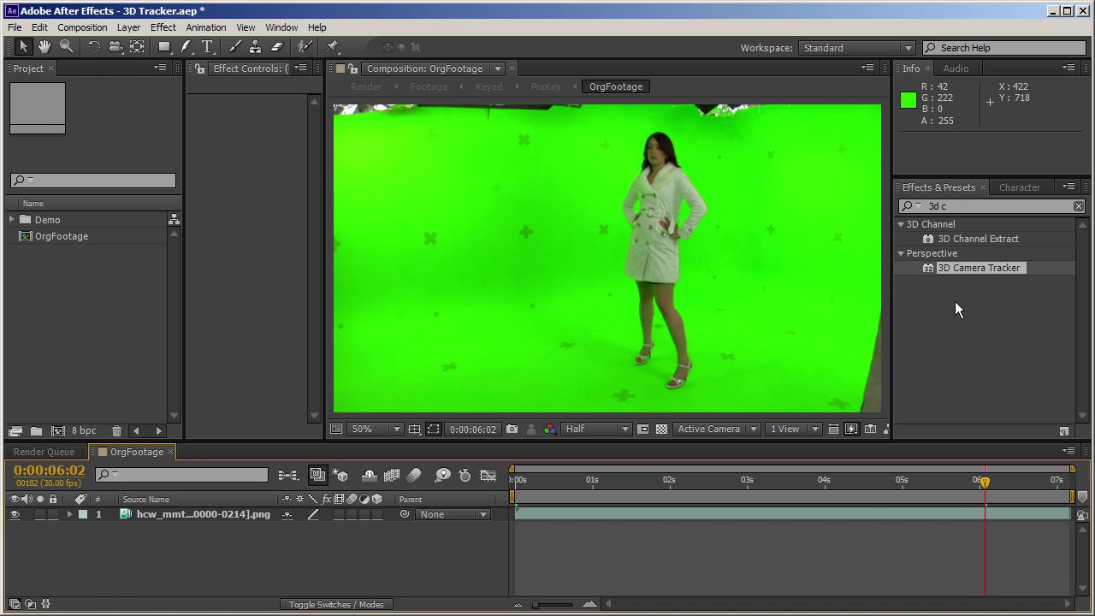
pyautogui.moveTo(975, 268); pyautogui.dragTo(555, 370)
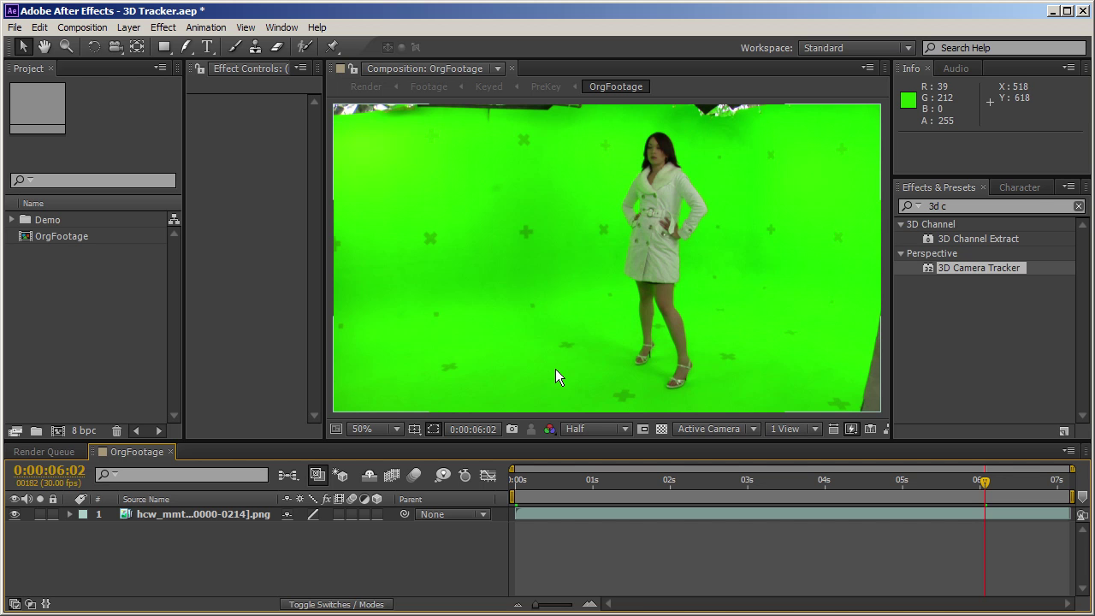
# Create a new composition from OrgFootage and rename it Final
pyautogui.click(49, 239)
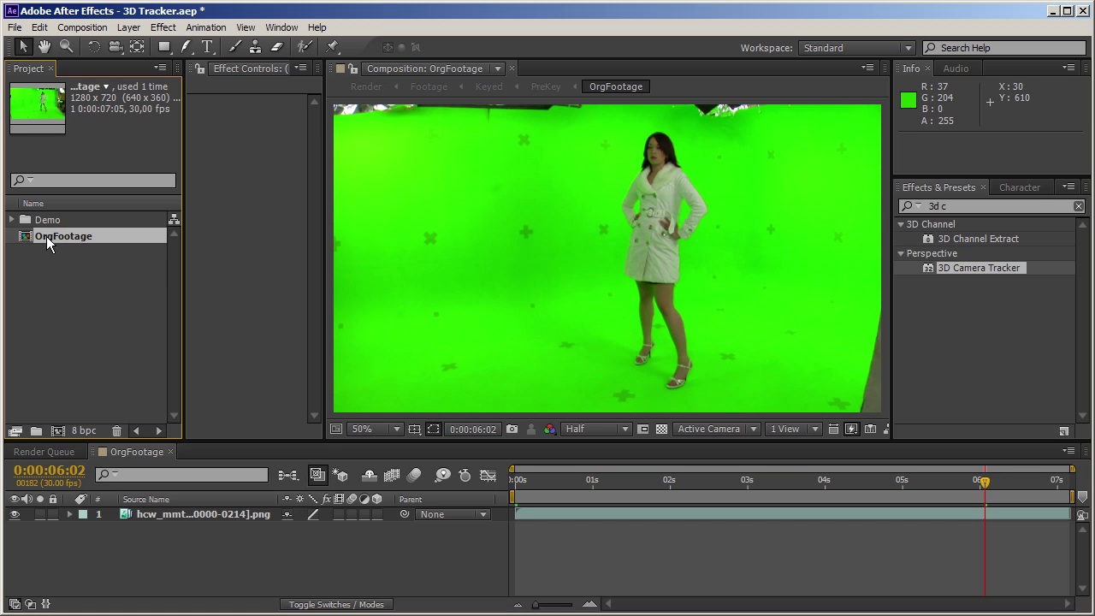
pyautogui.moveTo(23, 242); pyautogui.dragTo(58, 430)
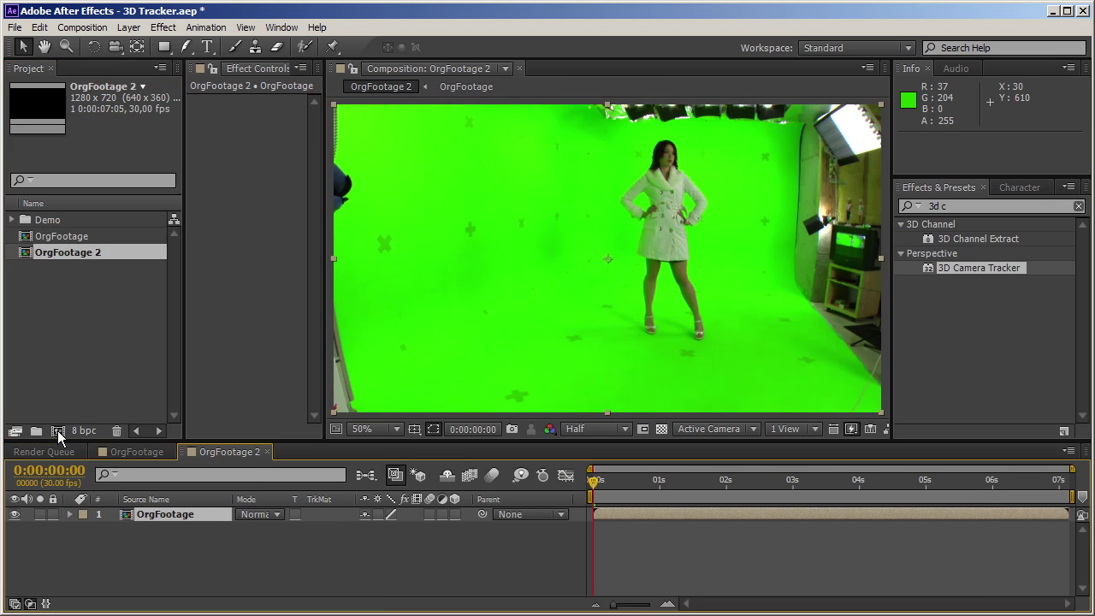
pyautogui.click(69, 254)
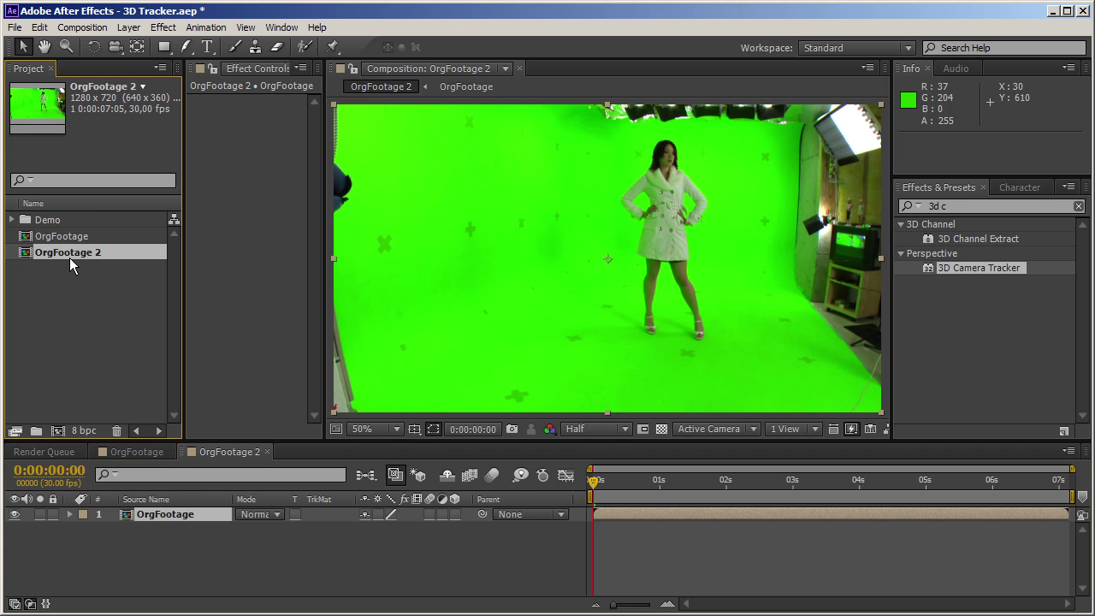
pyautogui.press('Return')
pyautogui.write('Final')
pyautogui.press('Return')
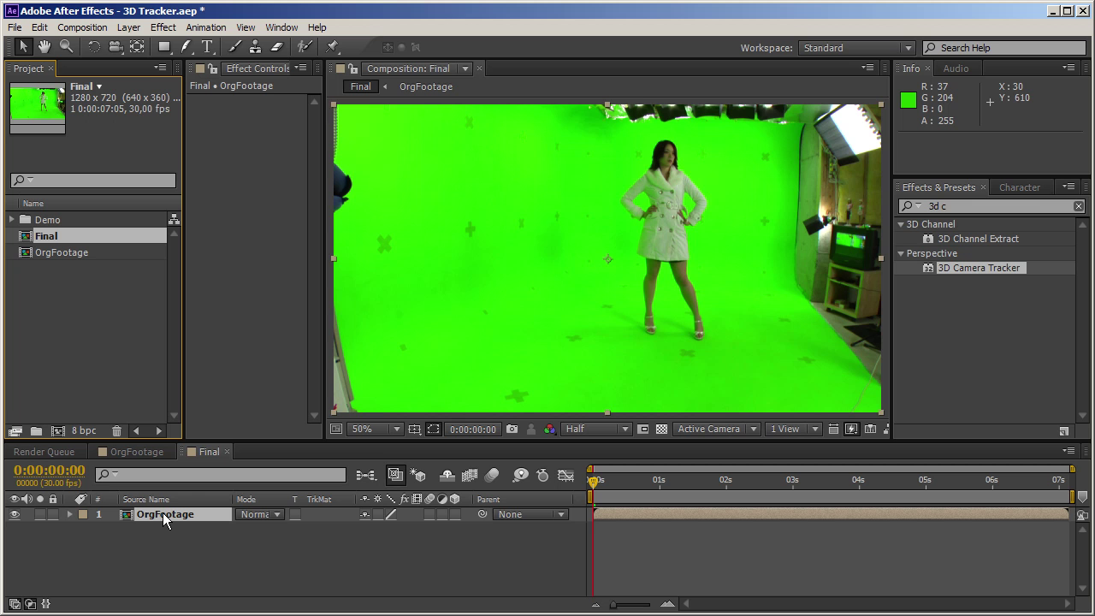
# Apply 3D Camera Tracker to the OrgFootage layer in Final and set the Track Point Size to 345%
pyautogui.moveTo(1002, 267); pyautogui.dragTo(666, 310)
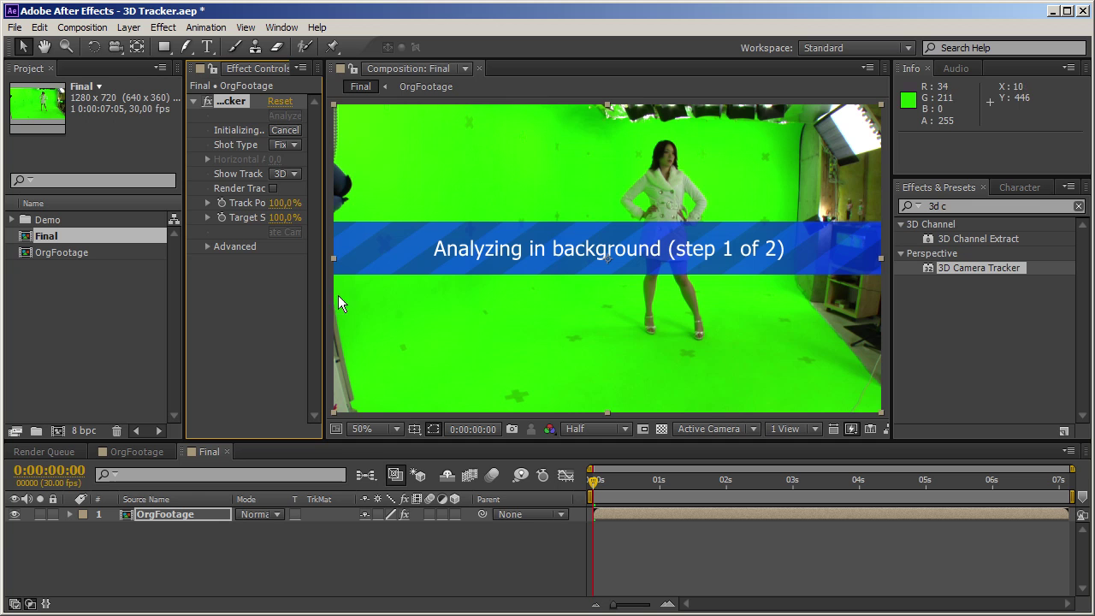
pyautogui.moveTo(322, 294); pyautogui.dragTo(399, 294)
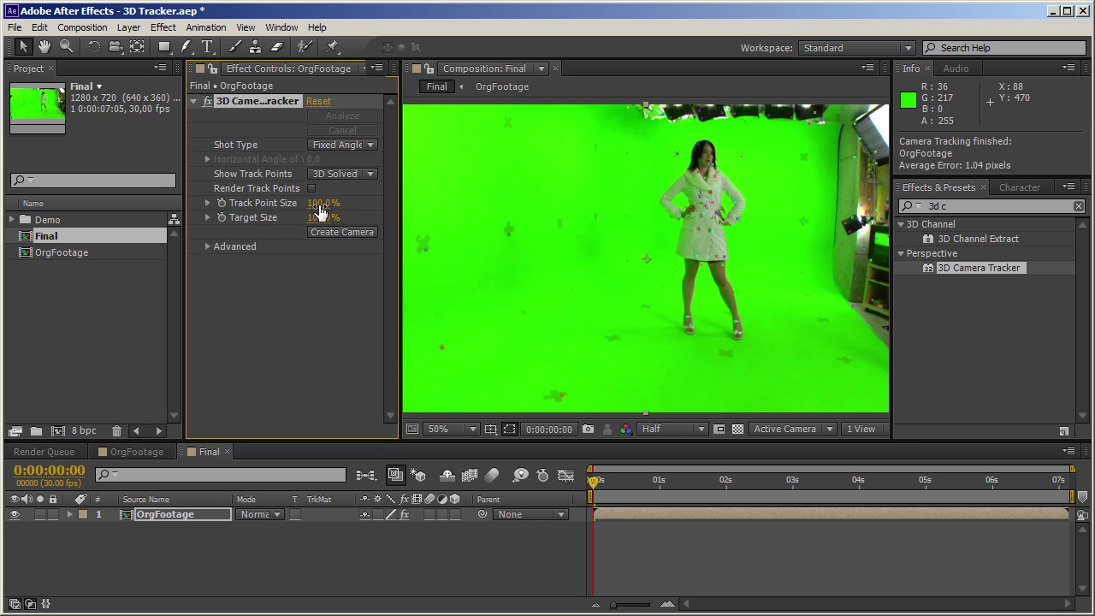
pyautogui.moveTo(318, 204); pyautogui.dragTo(562, 240)
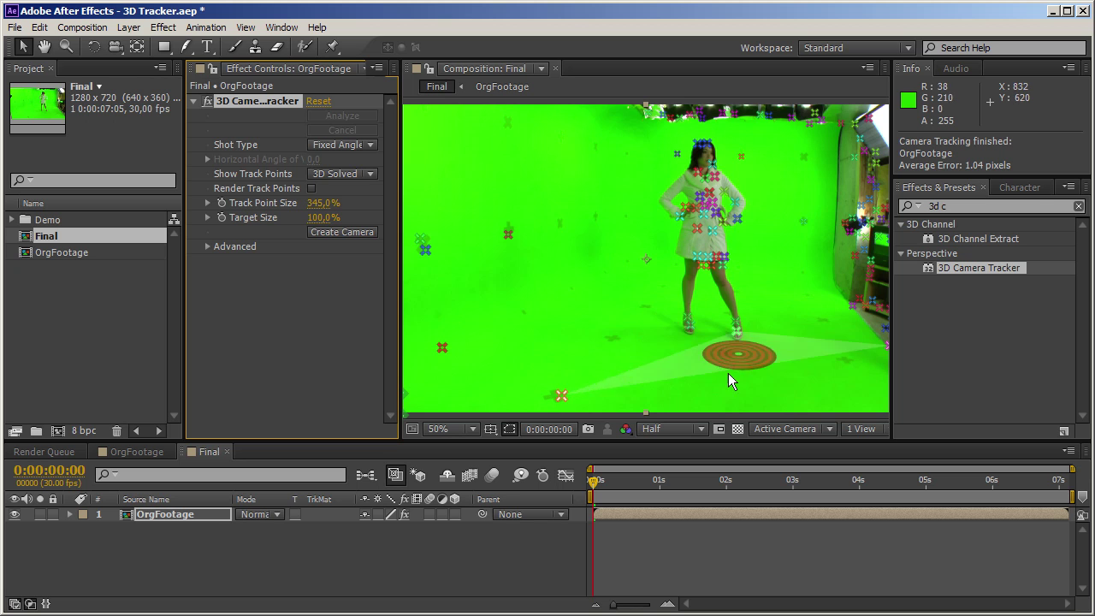
pyautogui.moveTo(599, 491); pyautogui.dragTo(963, 501)
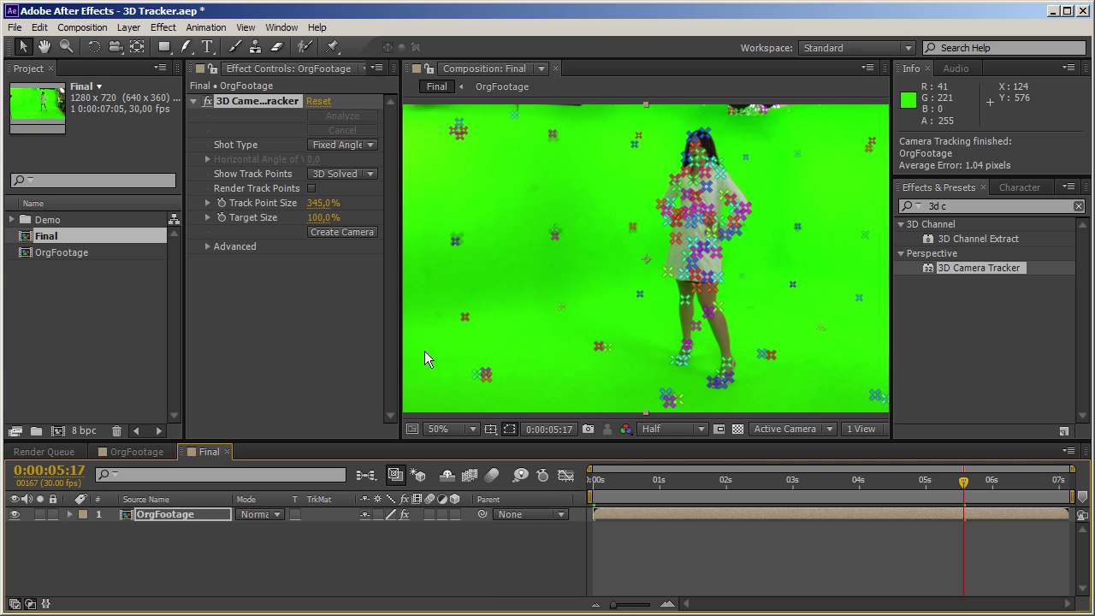
# Examine the camera tracker's advanced settings, including the available Solve Method options, and the Shot Type options
pyautogui.click(208, 247)
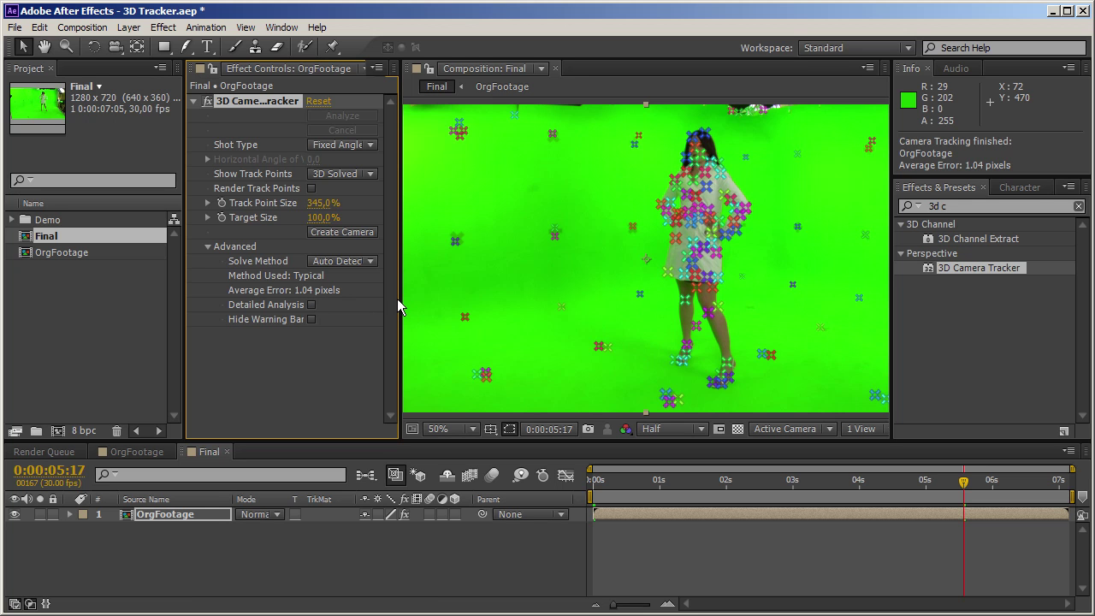
pyautogui.moveTo(398, 304); pyautogui.dragTo(444, 299)
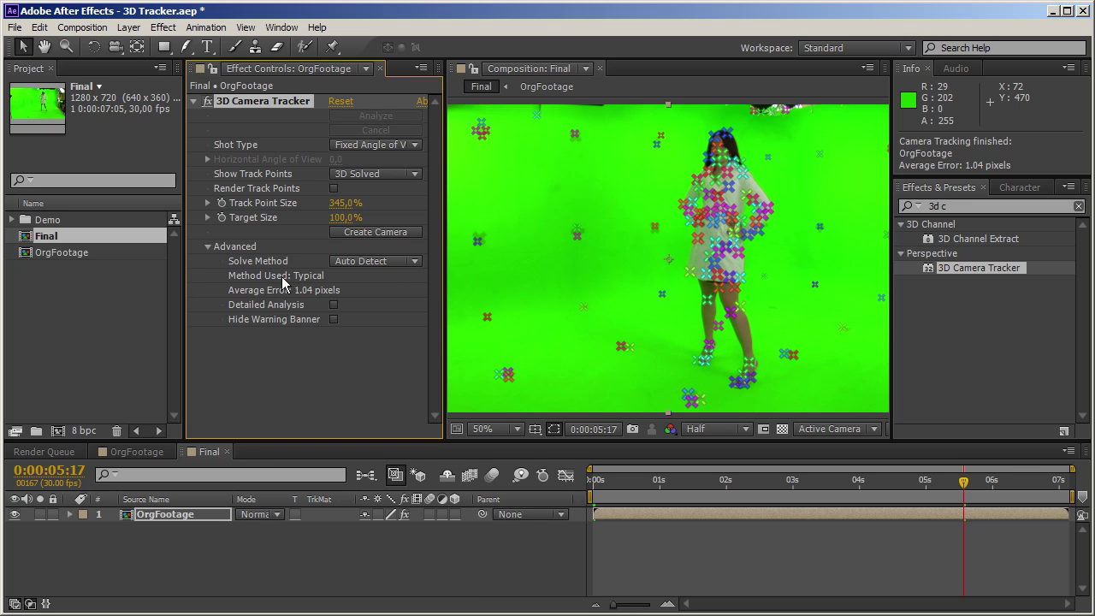
pyautogui.click(381, 268)
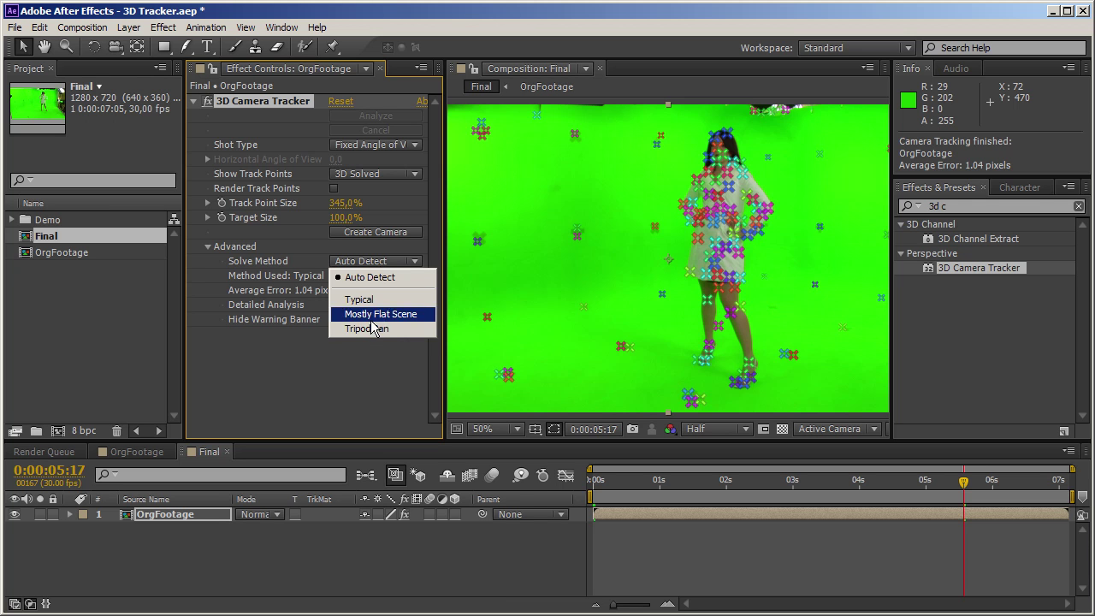
pyautogui.click(325, 369)
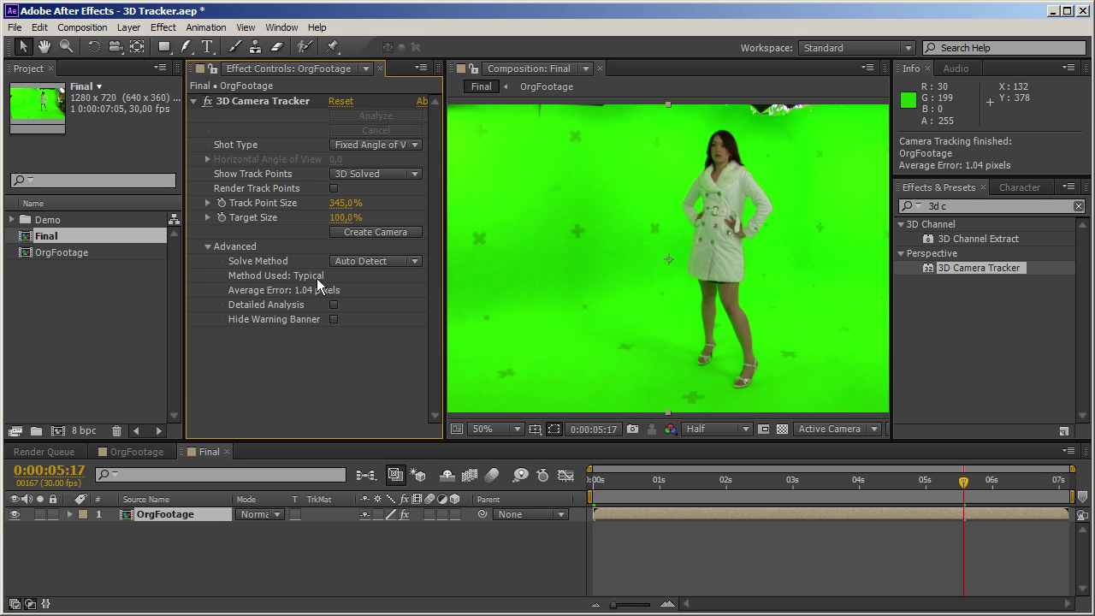
pyautogui.click(372, 261)
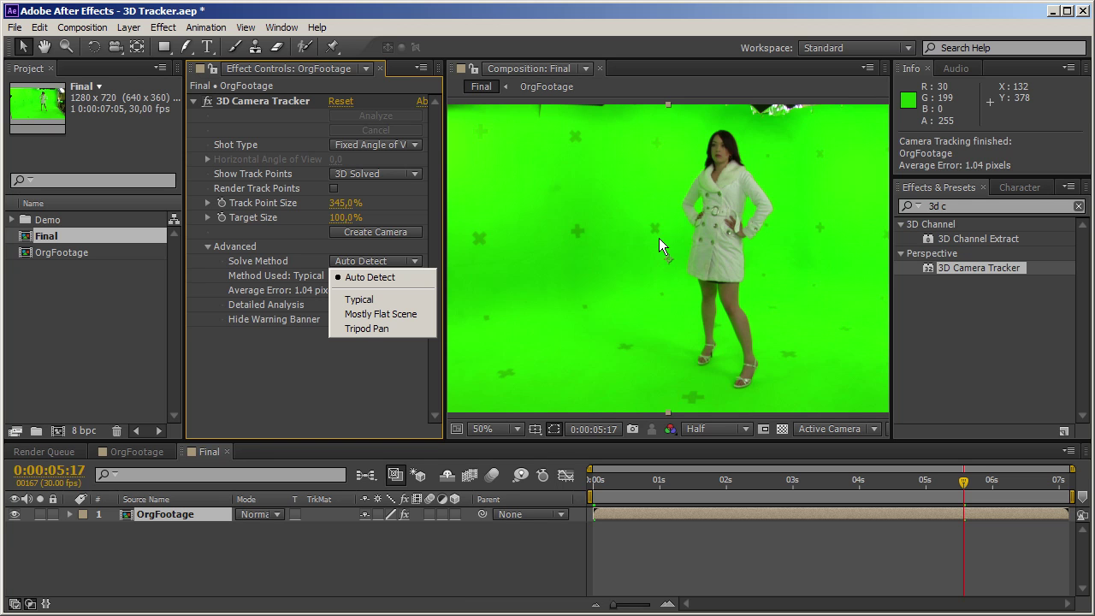
pyautogui.click(400, 369)
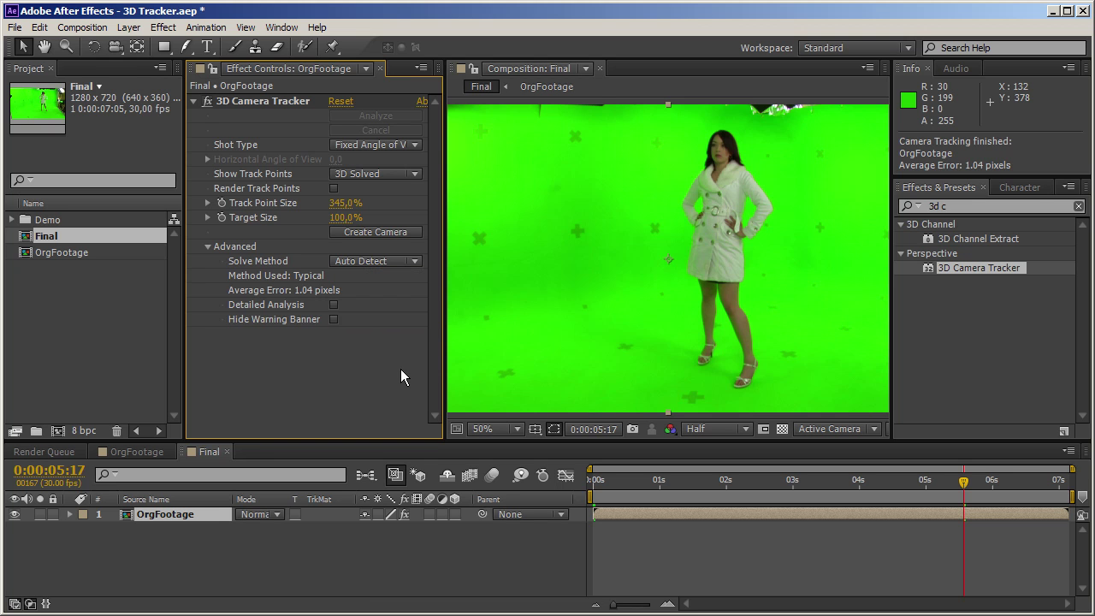
pyautogui.click(412, 261)
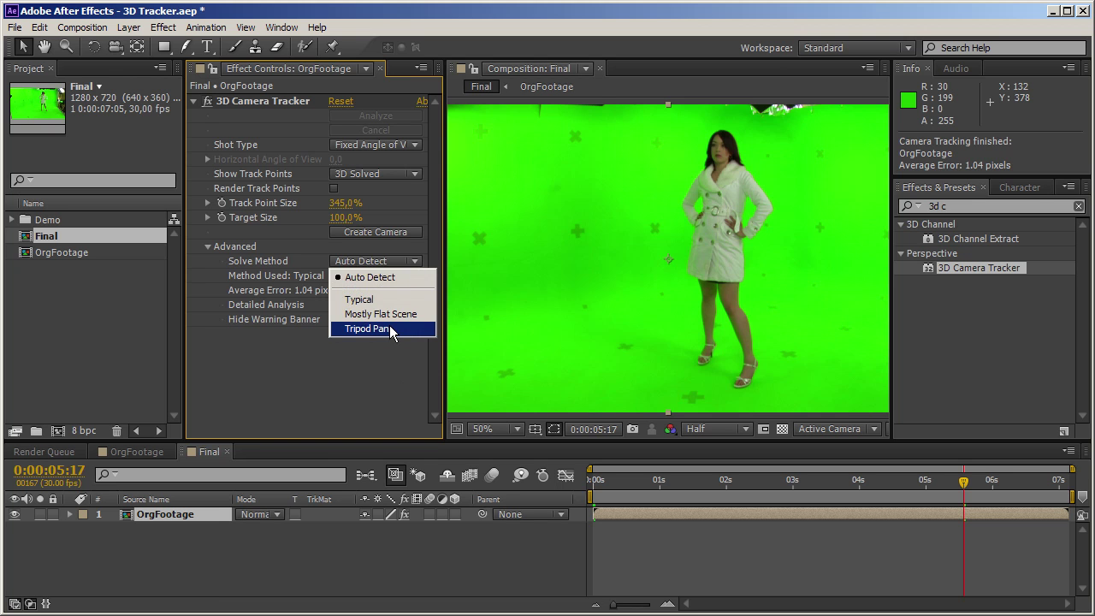
pyautogui.click(368, 377)
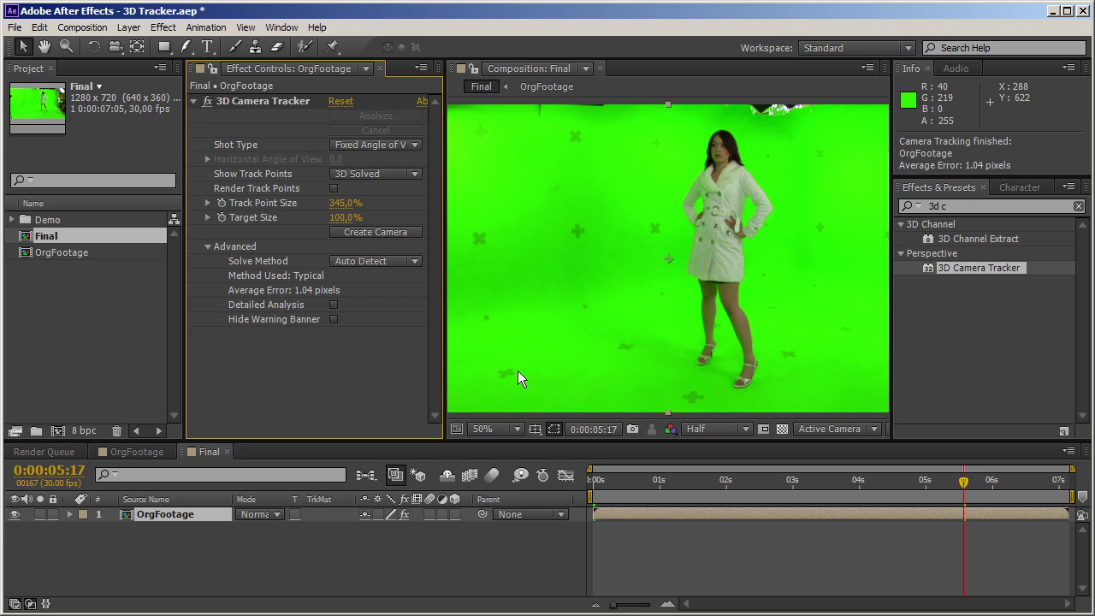
pyautogui.click(401, 261)
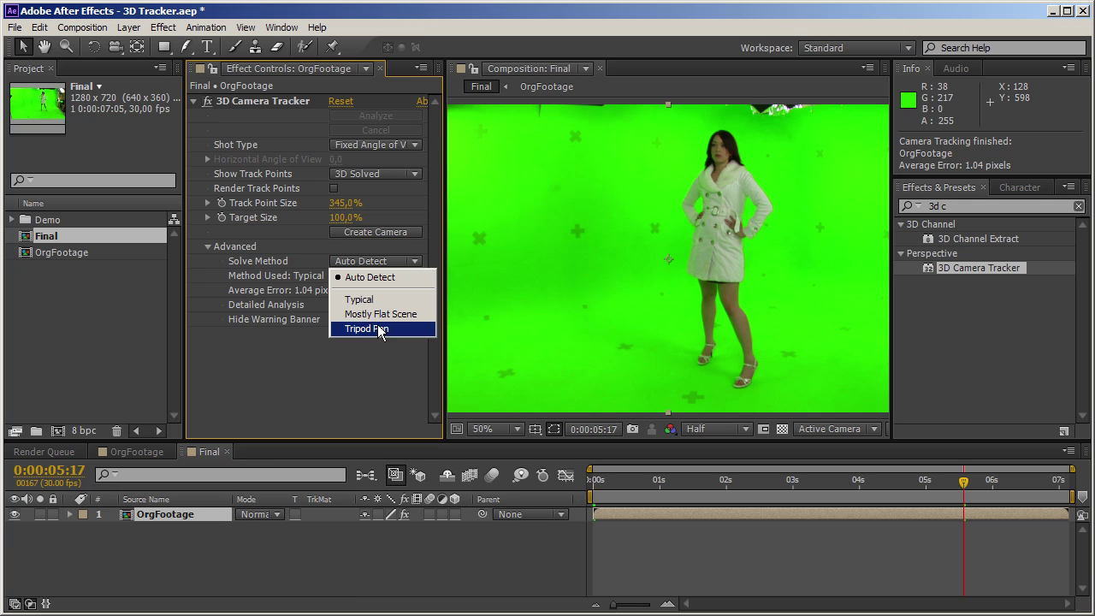
pyautogui.click(348, 372)
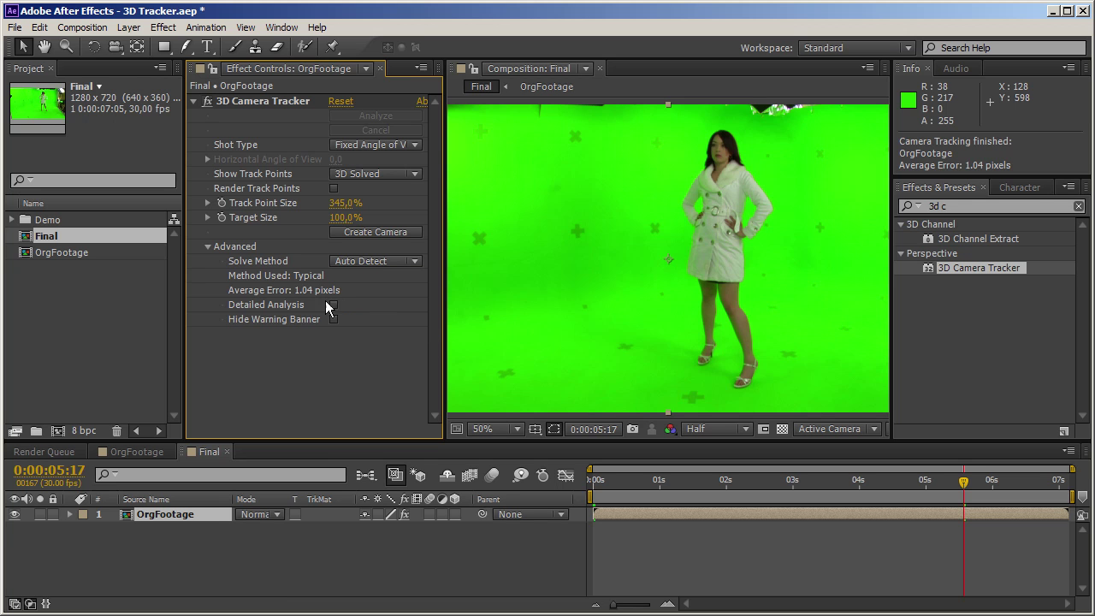
pyautogui.click(365, 147)
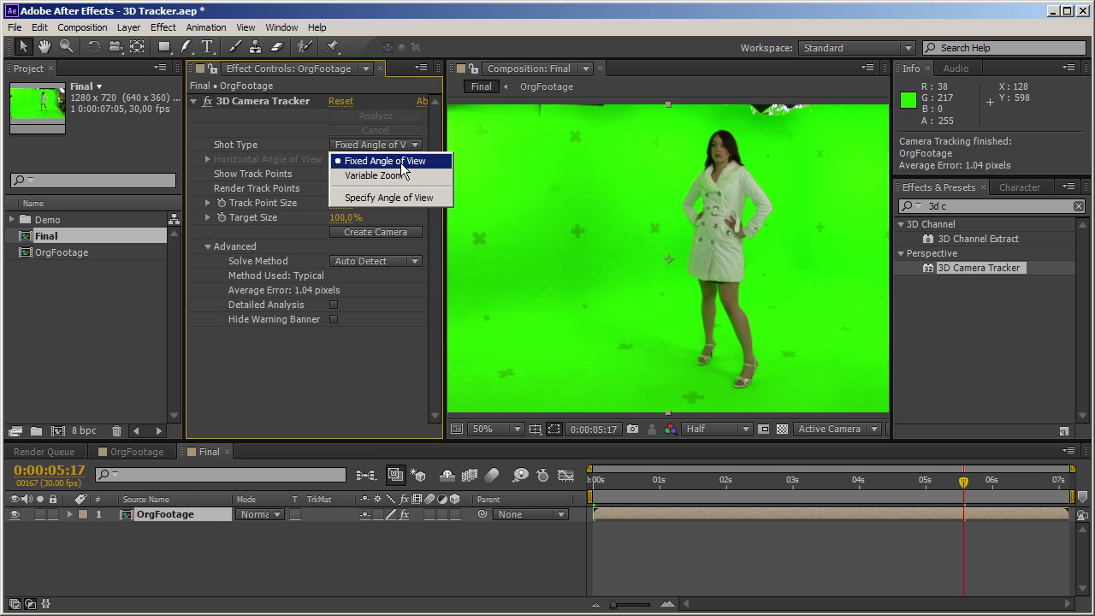
pyautogui.click(264, 160)
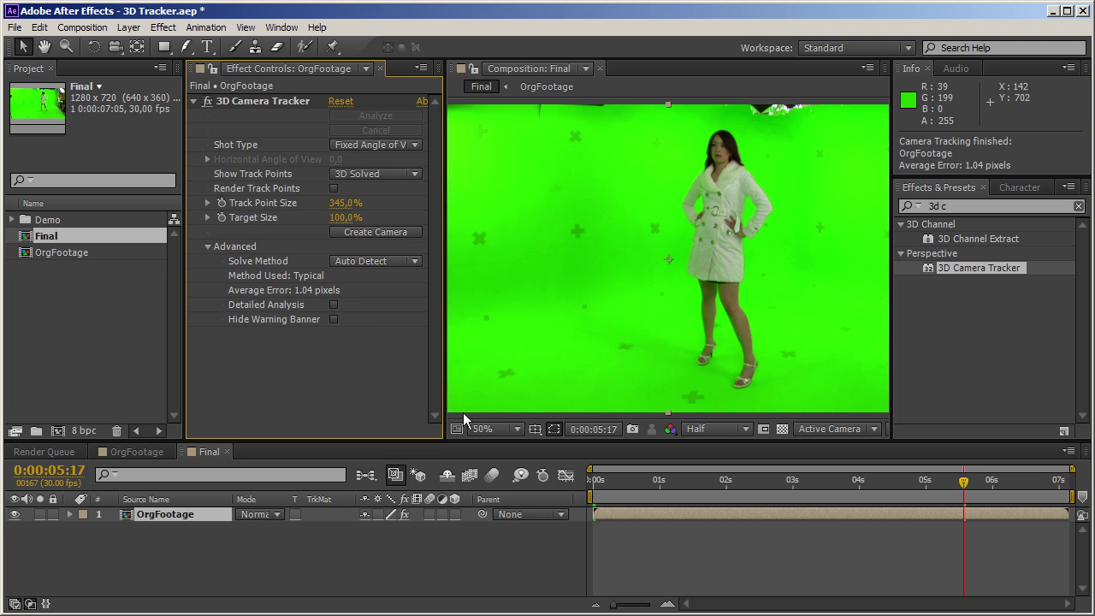
# Display the camera tracker's track points over the footage at 0:00:03:03
pyautogui.moveTo(727, 482); pyautogui.dragTo(800, 511)
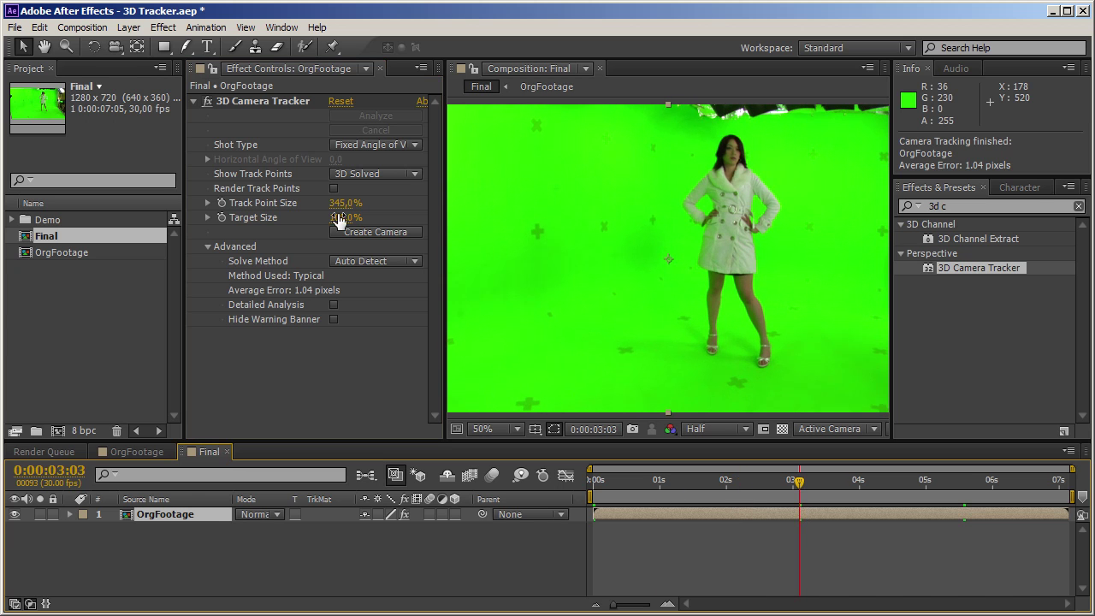
pyautogui.click(266, 104)
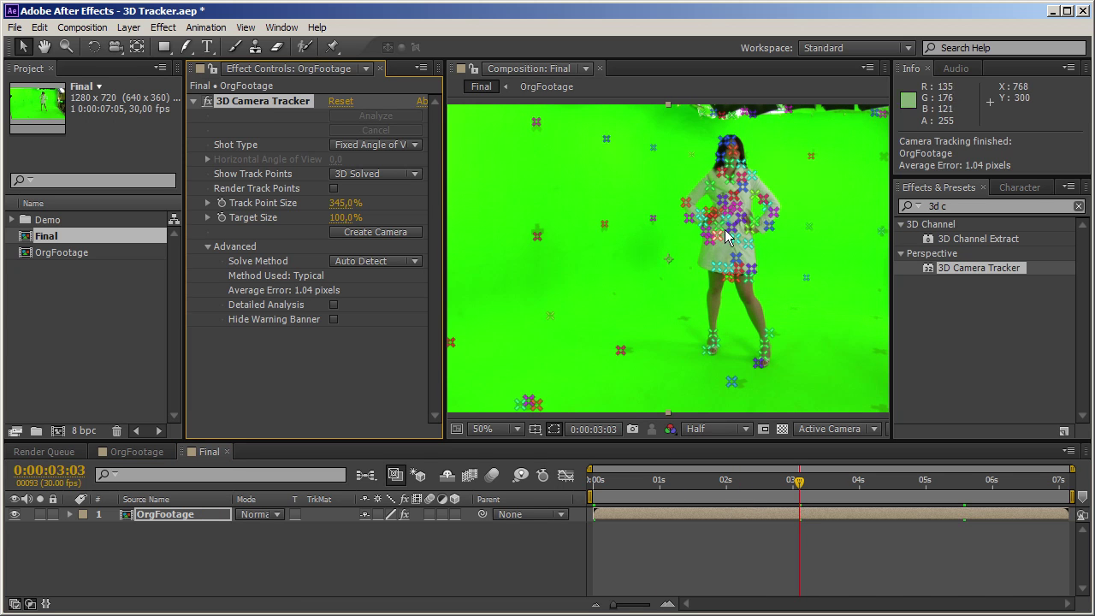
pyautogui.moveTo(794, 506)
pyautogui.mouseDown()
pyautogui.moveTo(874, 500)
pyautogui.moveTo(776, 495)
pyautogui.moveTo(794, 501)
pyautogui.mouseUp()
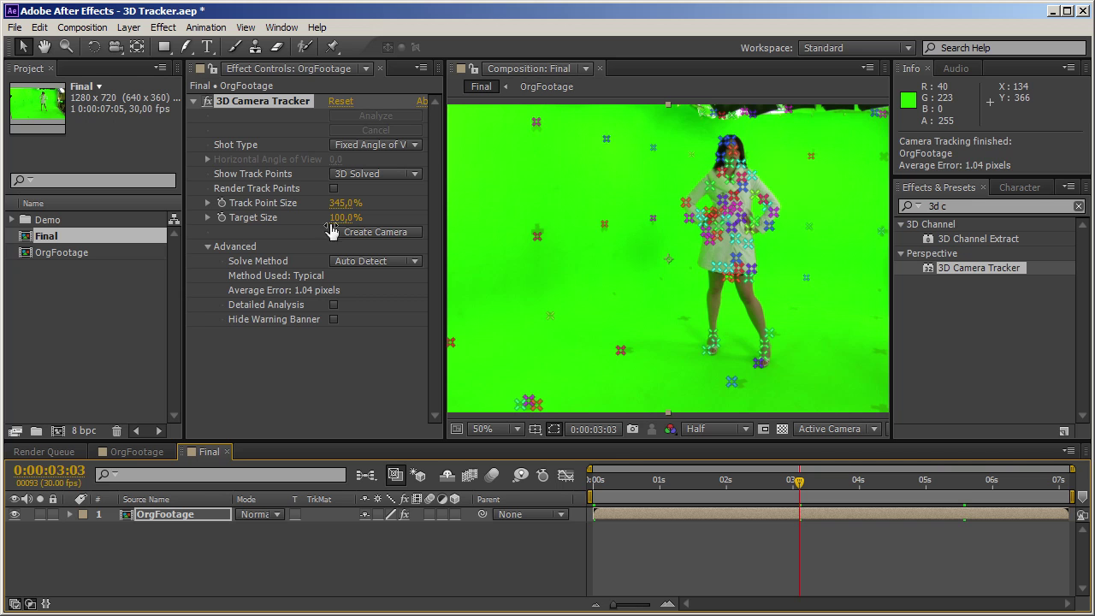
# Turn on Render Track Points, check the points with the layer deselected at 0:00:01:28, and turn the option off again
pyautogui.click(332, 189)
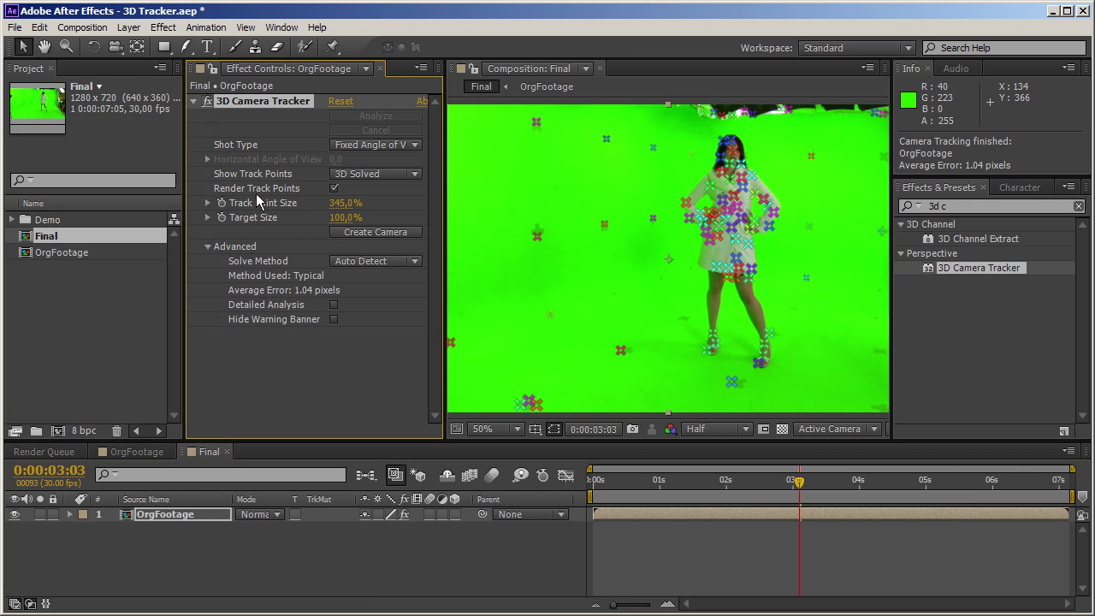
pyautogui.click(476, 566)
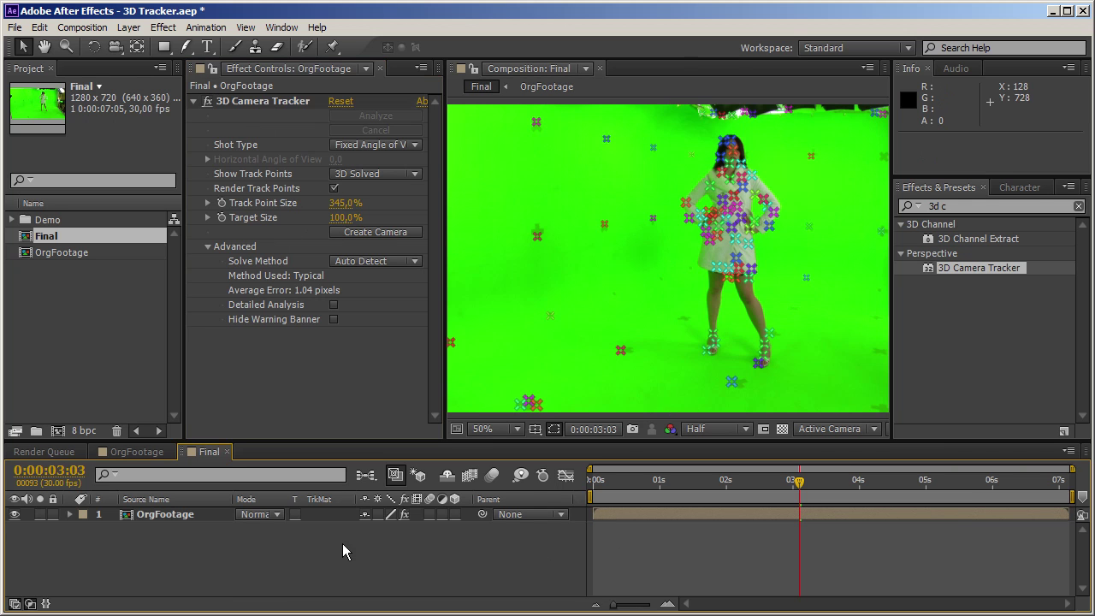
pyautogui.moveTo(716, 498)
pyautogui.mouseDown()
pyautogui.moveTo(630, 500)
pyautogui.moveTo(913, 504)
pyautogui.moveTo(727, 504)
pyautogui.moveTo(947, 518)
pyautogui.moveTo(721, 516)
pyautogui.mouseUp()
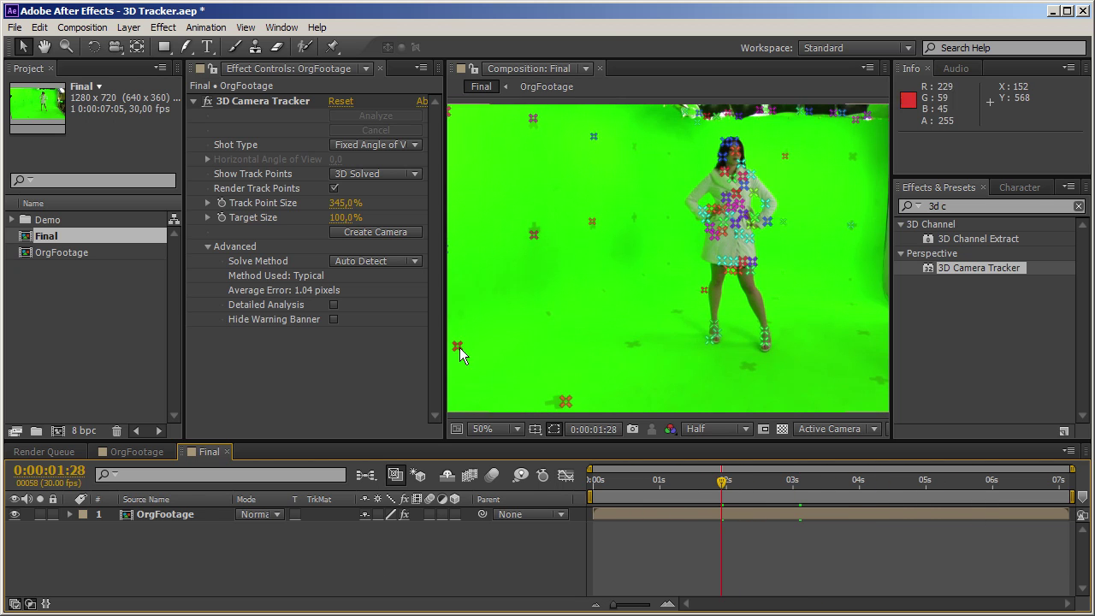
pyautogui.click(333, 189)
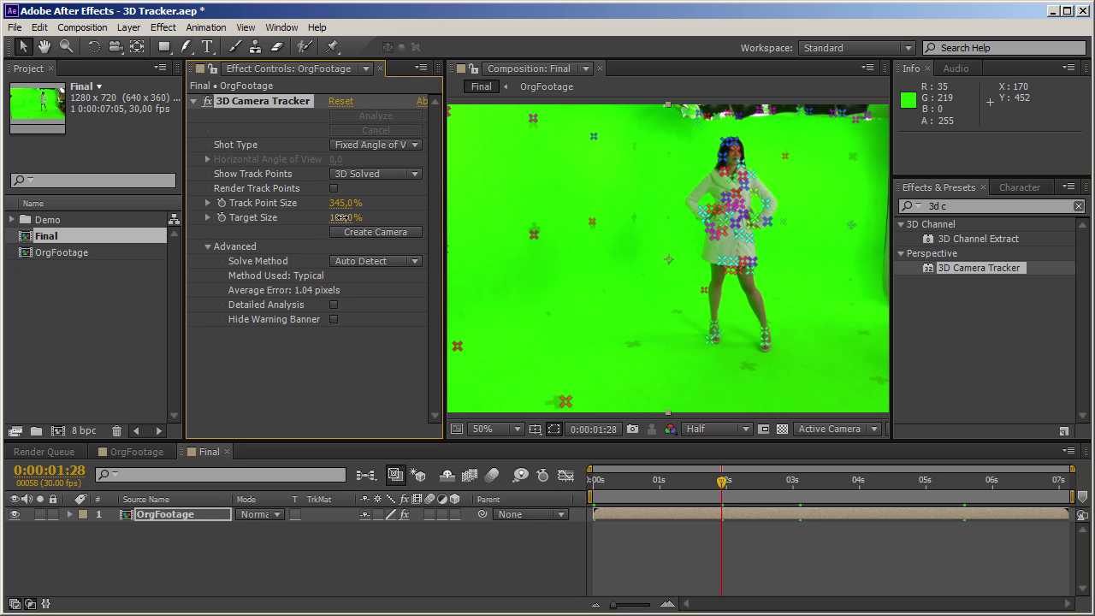
# Try a Target Size of 832% on the footage and set it back to 100%
pyautogui.moveTo(866, 225); pyautogui.dragTo(679, 342)
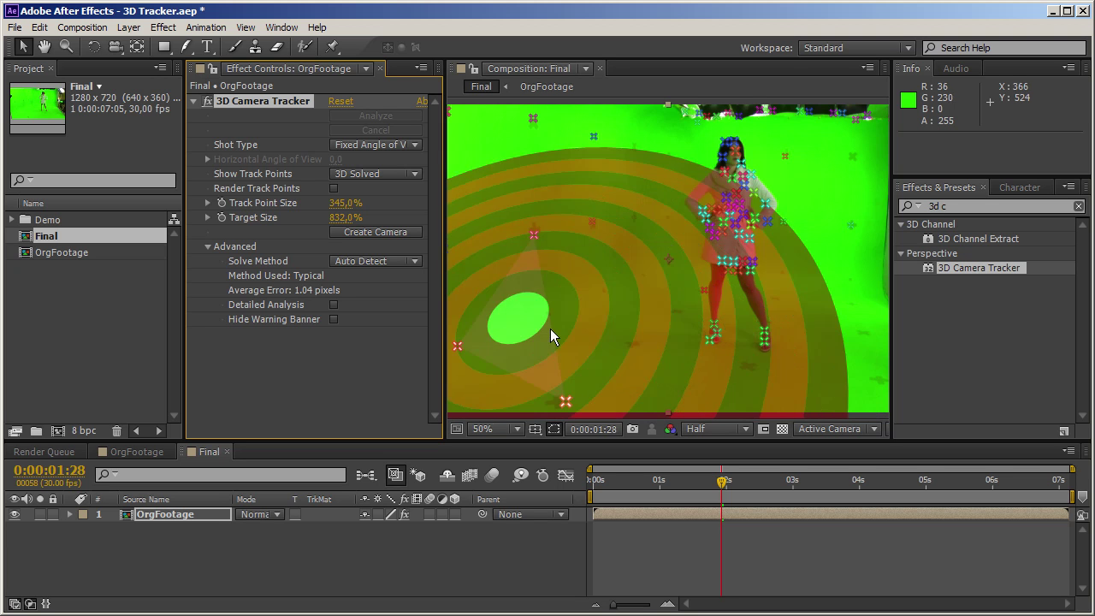
pyautogui.click(340, 220)
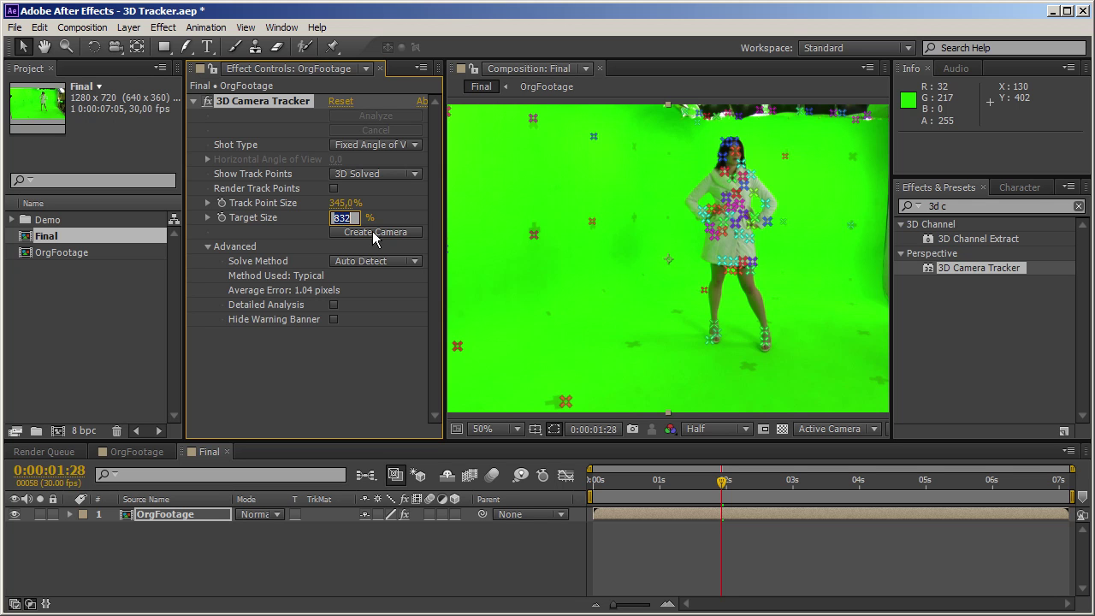
pyautogui.write('100')
pyautogui.press('Return')
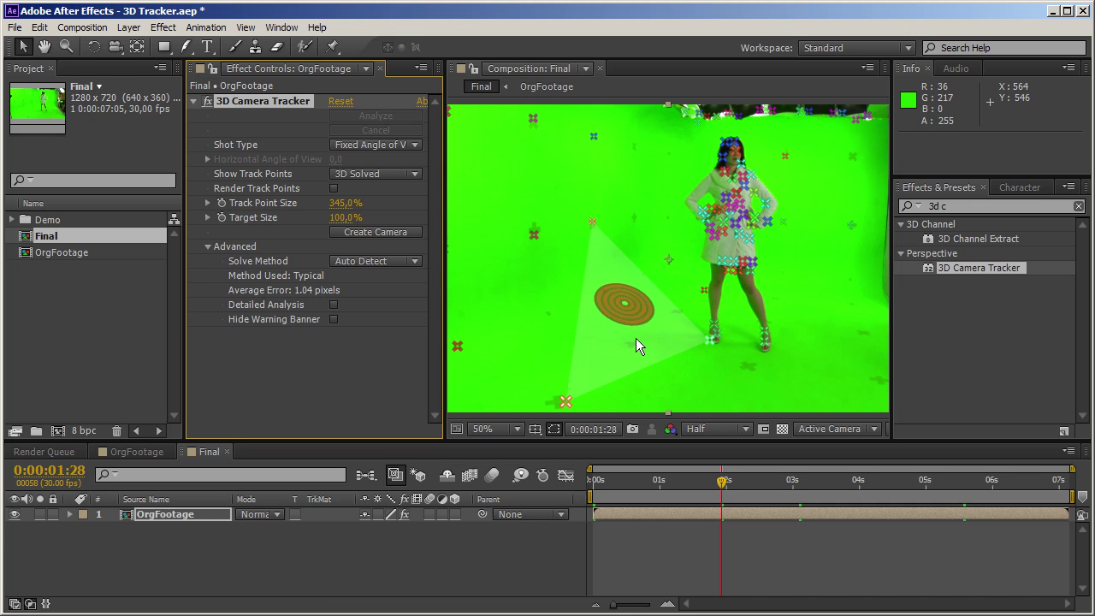
# Select the track points on the floor markers and around the woman's feet at 0:00:04:18 to define the floor plane
pyautogui.moveTo(693, 478); pyautogui.dragTo(899, 491)
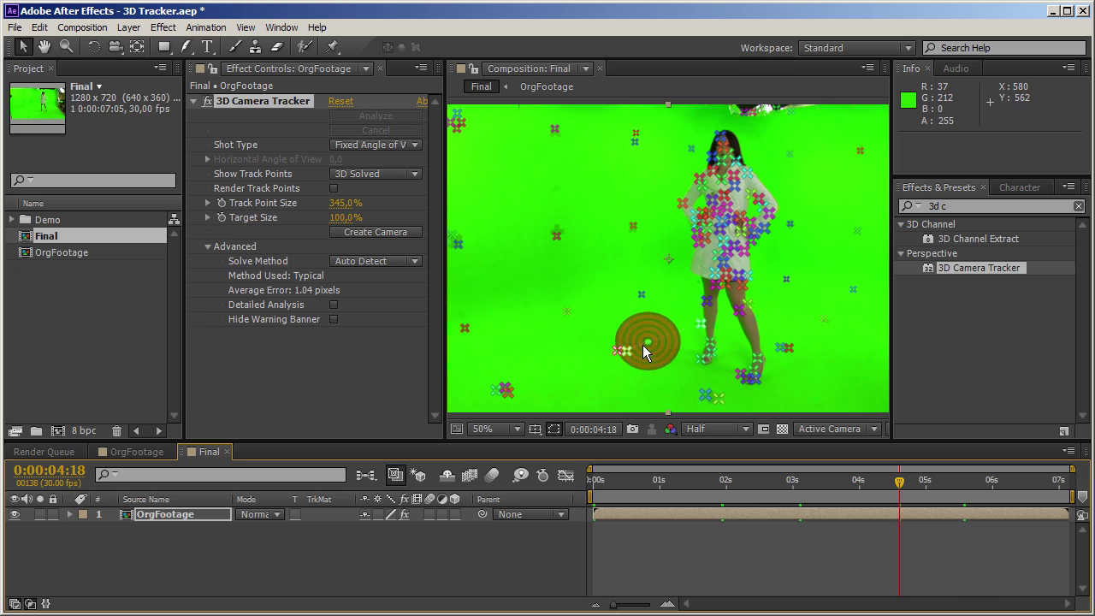
pyautogui.moveTo(648, 348)
pyautogui.mouseDown()
pyautogui.moveTo(614, 329)
pyautogui.moveTo(578, 339)
pyautogui.moveTo(501, 365)
pyautogui.moveTo(476, 389)
pyautogui.moveTo(542, 404)
pyautogui.mouseUp()
pyautogui.moveTo(639, 393)
pyautogui.mouseDown()
pyautogui.moveTo(738, 408)
pyautogui.moveTo(740, 395)
pyautogui.moveTo(678, 379)
pyautogui.mouseUp()
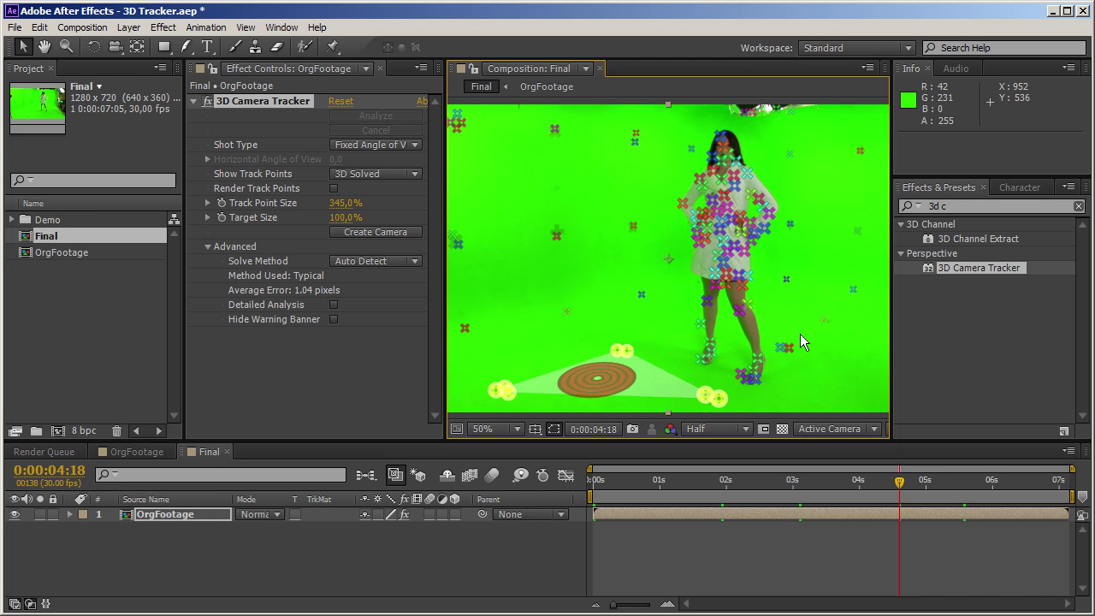
pyautogui.keyDown('shift'); pyautogui.click(781, 347); pyautogui.keyUp('shift')
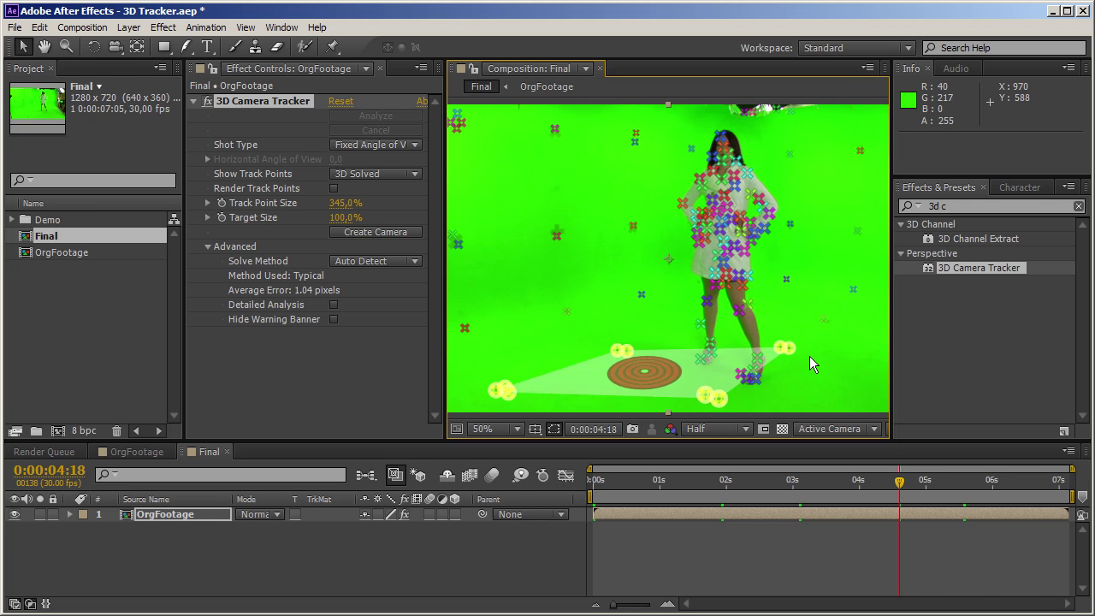
pyautogui.keyDown('shift'); pyautogui.click(823, 319); pyautogui.keyUp('shift')
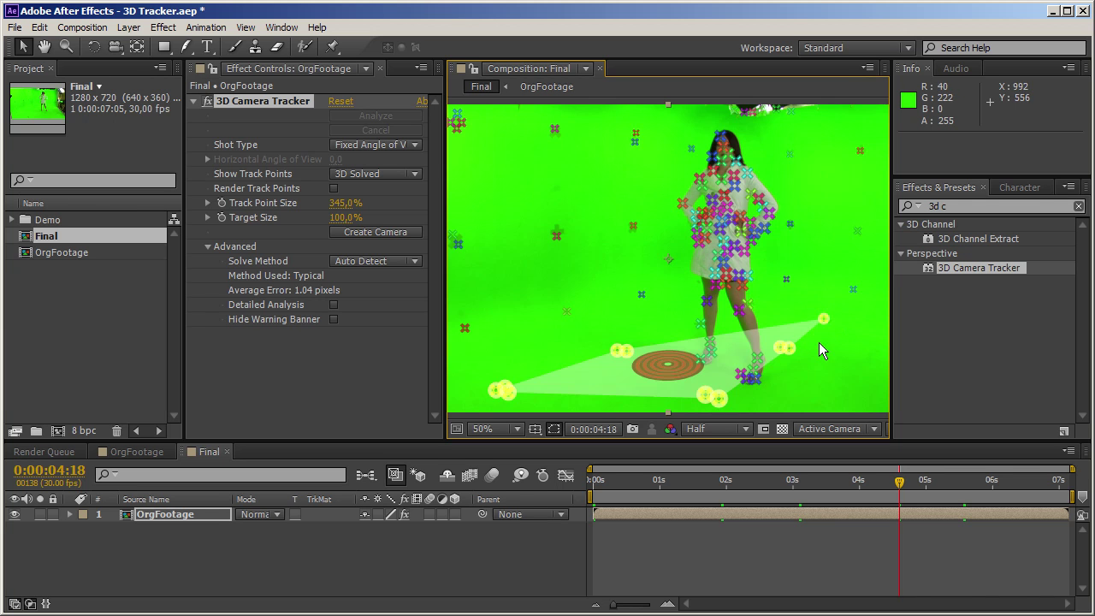
pyautogui.keyDown('shift'); pyautogui.click(700, 323); pyautogui.keyUp('shift')
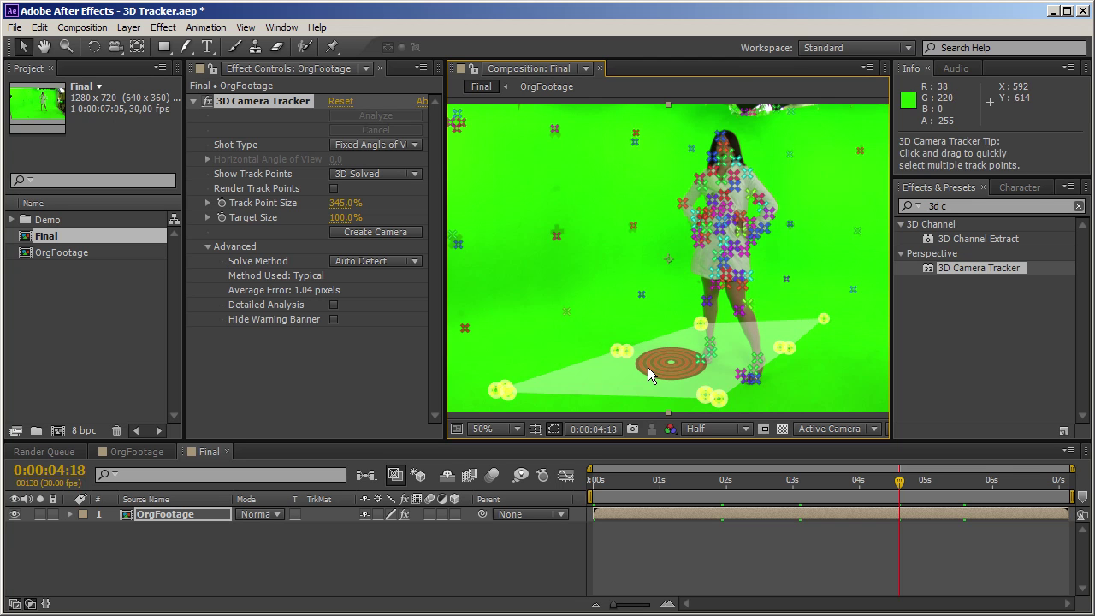
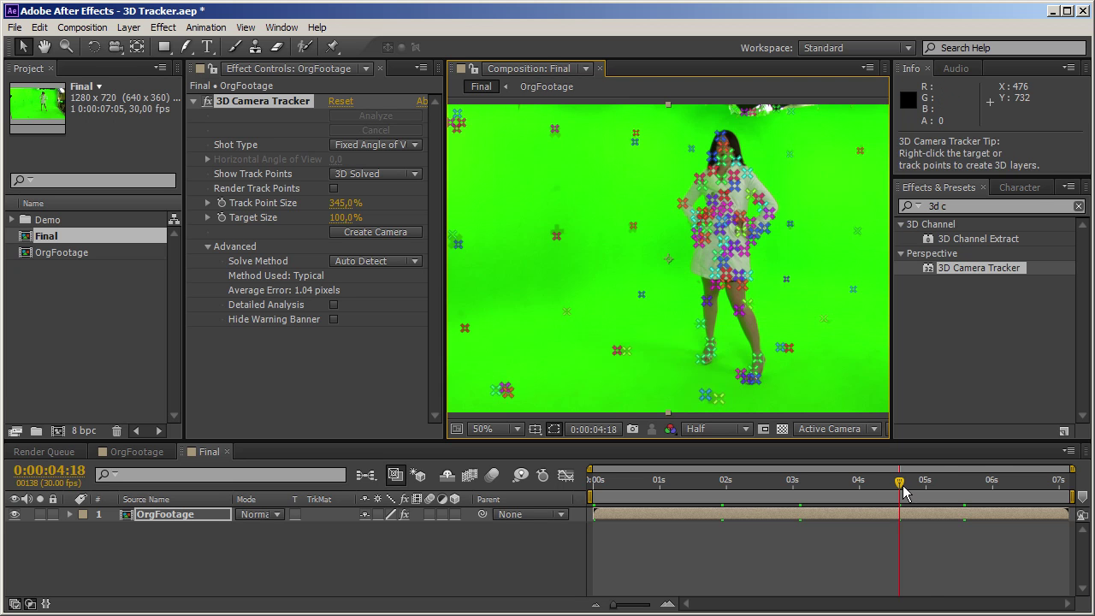
# Select the track points on three floor markers at 0:00:06:12 and create a text layer and camera from them
pyautogui.moveTo(899, 482); pyautogui.dragTo(1022, 483)
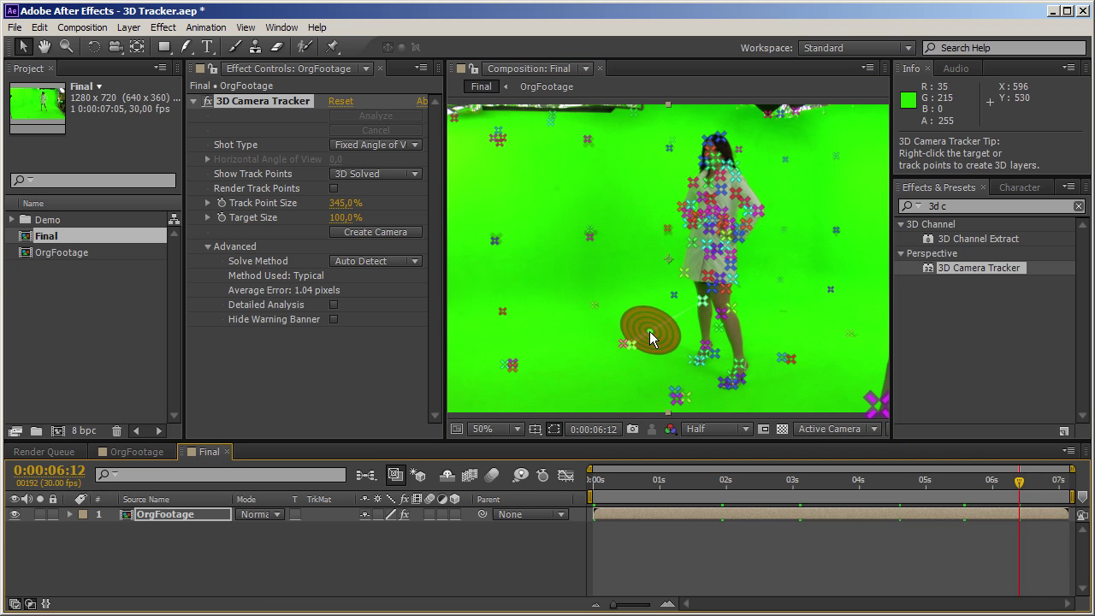
pyautogui.moveTo(629, 332)
pyautogui.mouseDown()
pyautogui.moveTo(478, 345)
pyautogui.moveTo(592, 391)
pyautogui.moveTo(673, 368)
pyautogui.moveTo(659, 334)
pyautogui.mouseUp()
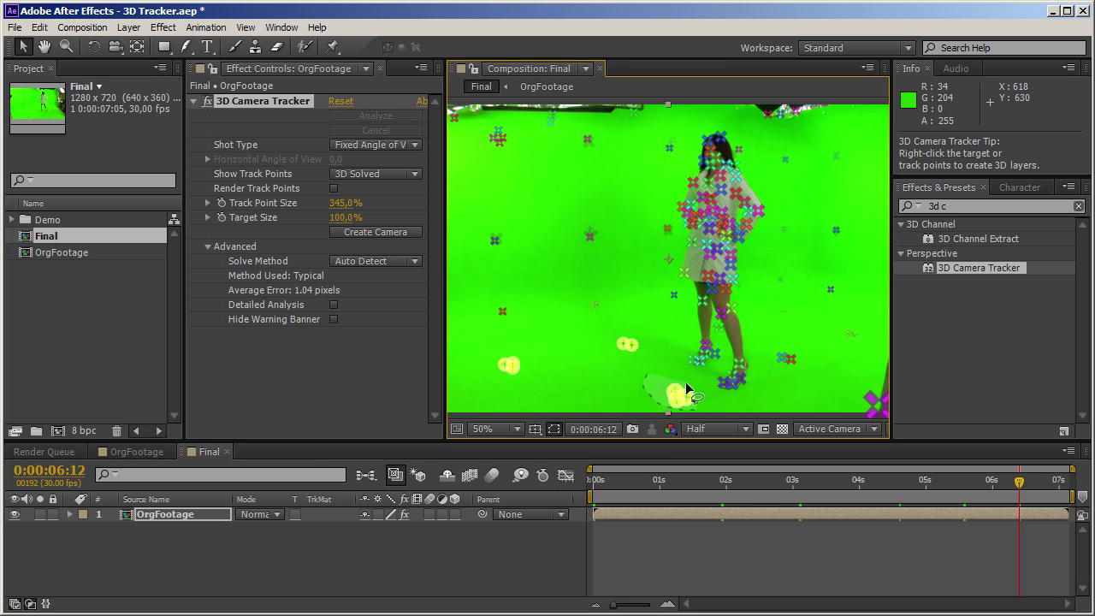
pyautogui.keyDown('shift'); pyautogui.click(678, 395); pyautogui.keyUp('shift')
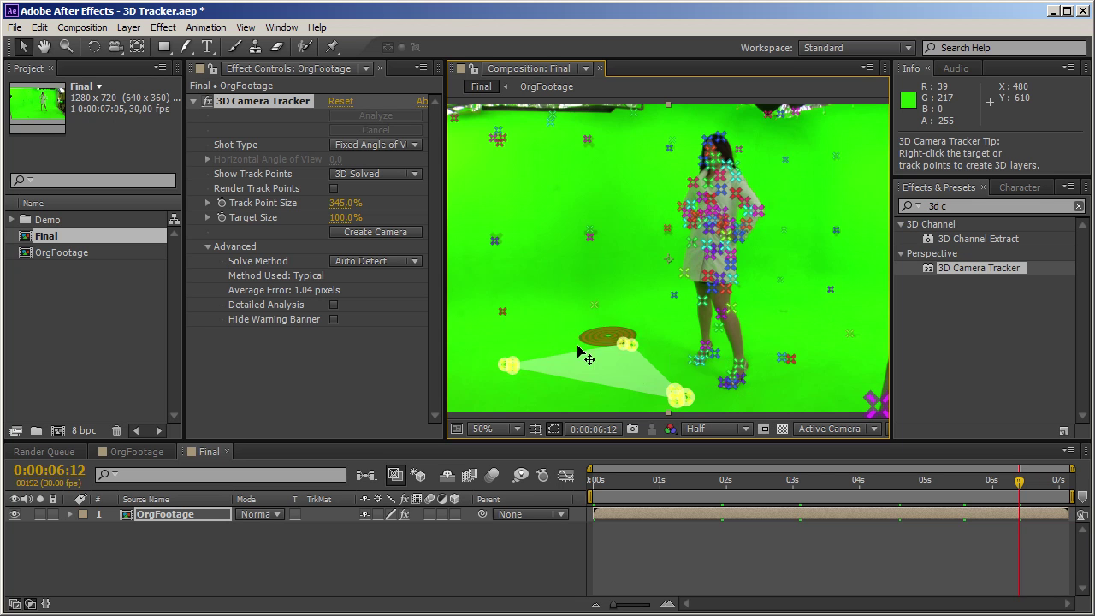
pyautogui.rightClick(613, 369)
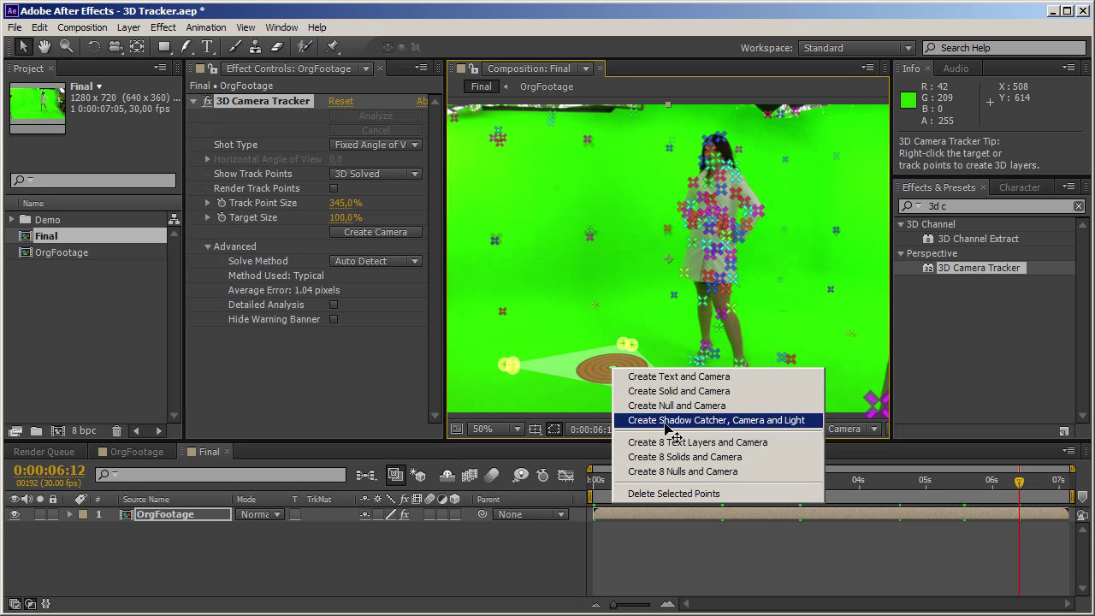
pyautogui.click(674, 377)
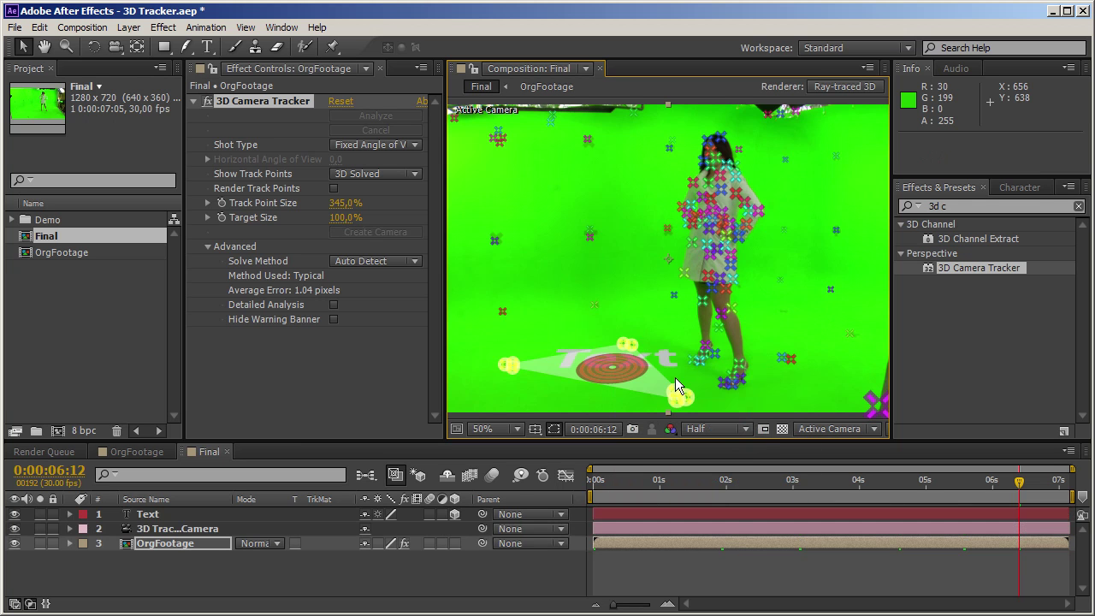
# Inspect the new camera and text layers and check how the text sticks to the floor back to 0:00:00:00
pyautogui.click(511, 591)
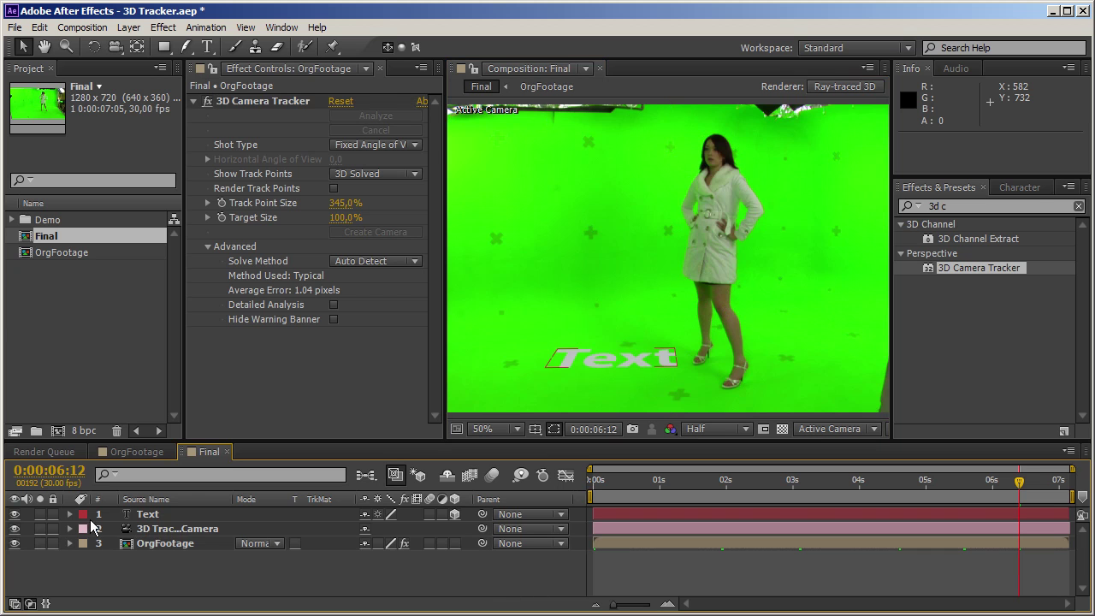
pyautogui.click(156, 532)
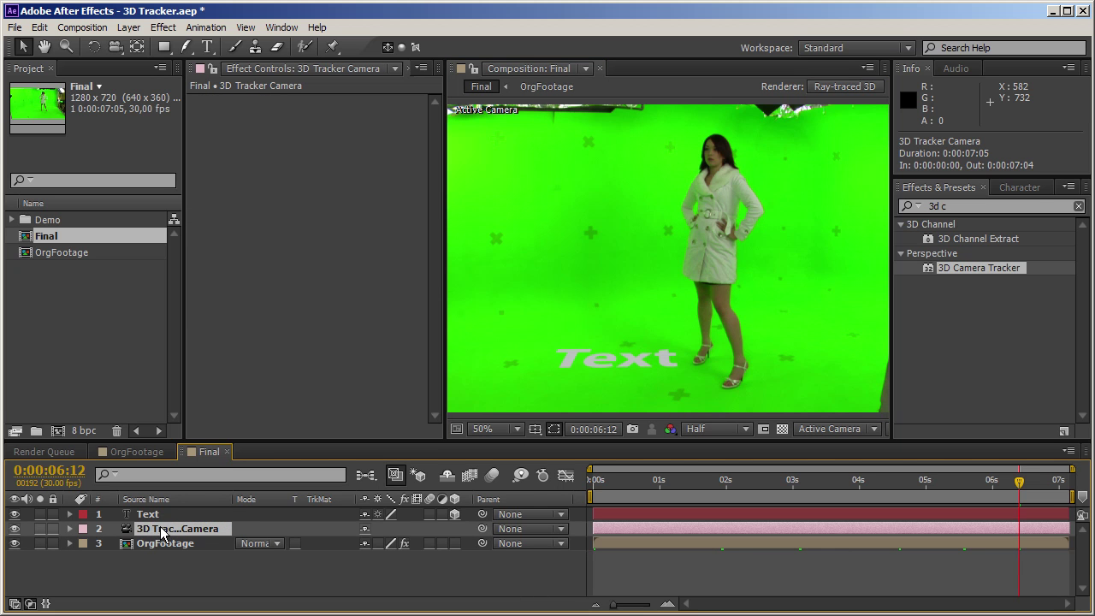
pyautogui.click(157, 516)
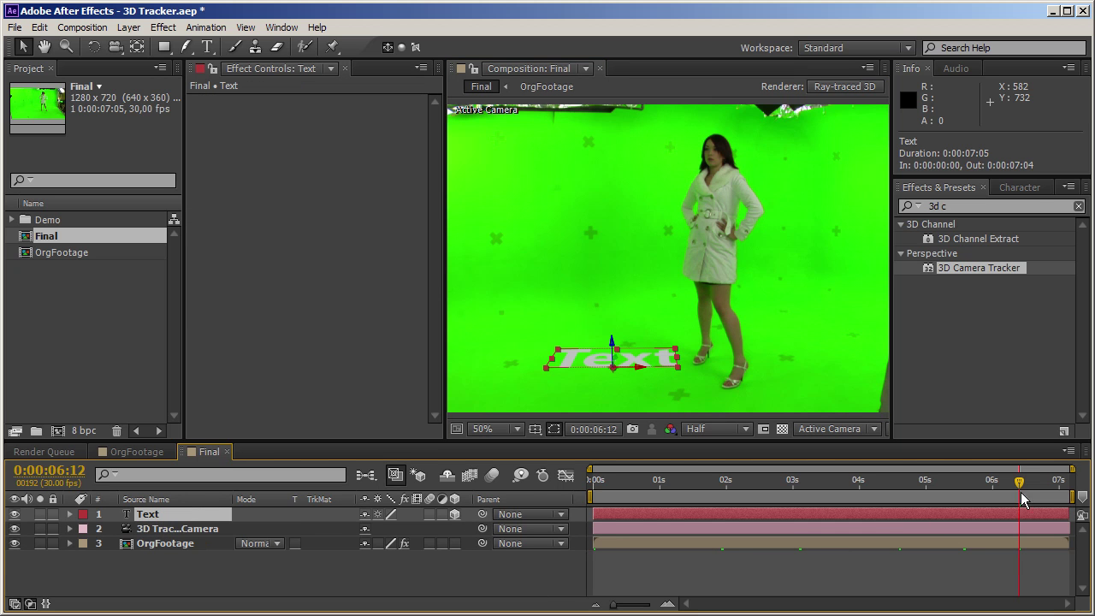
pyautogui.moveTo(1023, 500); pyautogui.dragTo(597, 500)
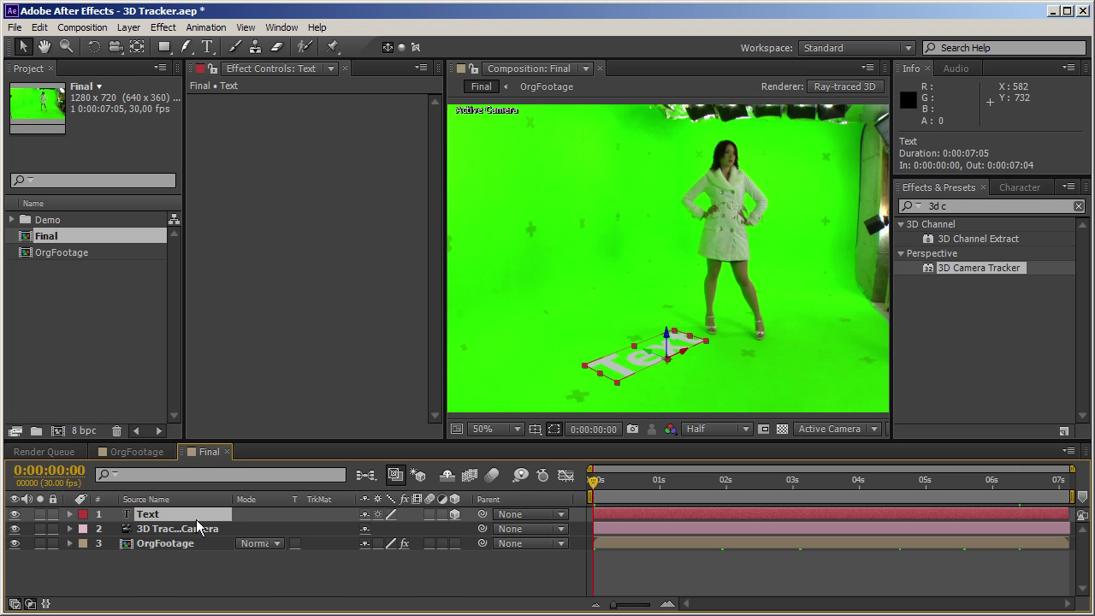
# Set the Text layer's X Rotation to 90° so it stands upright, and check it over the first frames
pyautogui.press('r')
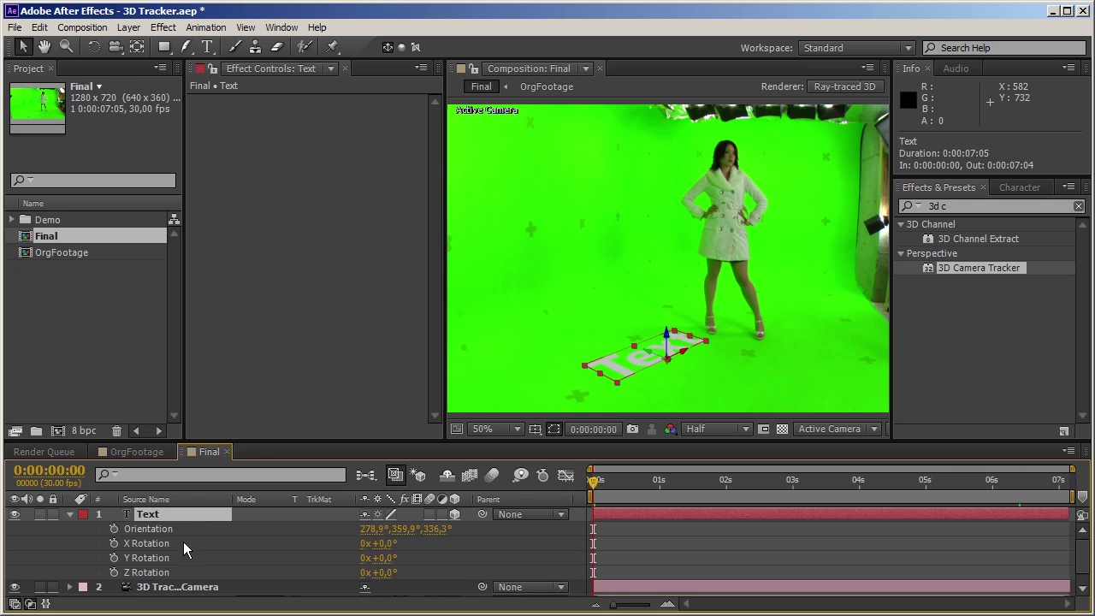
pyautogui.moveTo(379, 546); pyautogui.dragTo(407, 547)
pyautogui.click(387, 544)
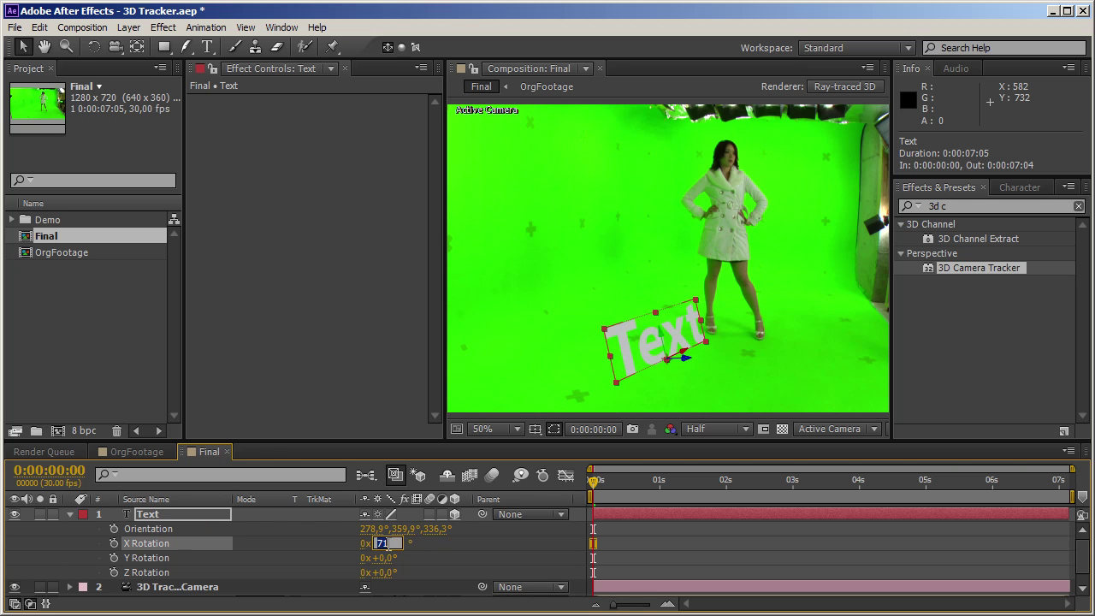
pyautogui.write('90')
pyautogui.press('Return')
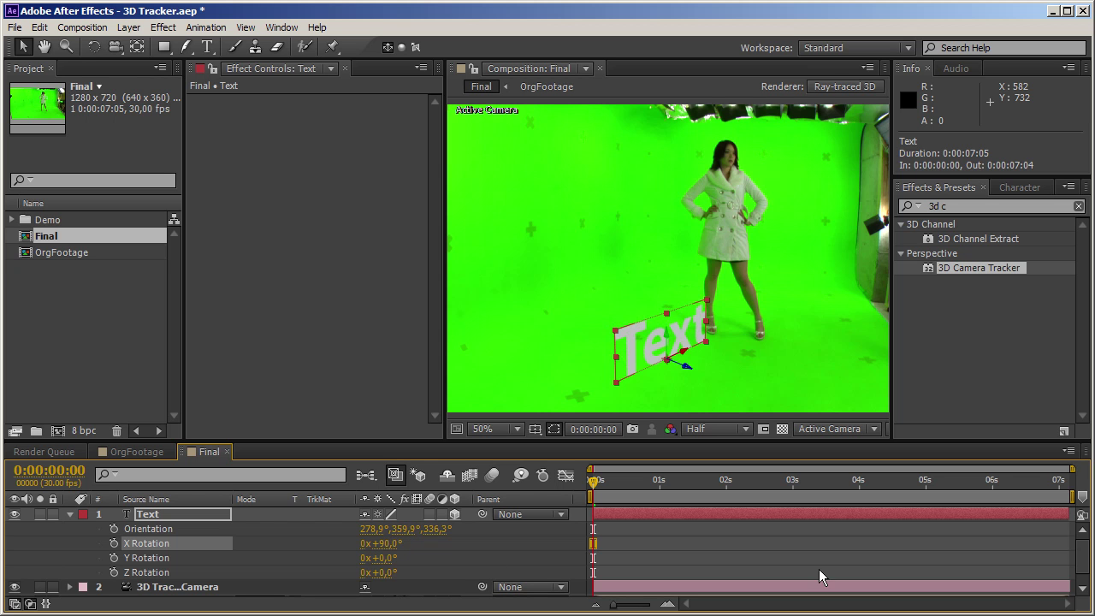
pyautogui.moveTo(614, 494); pyautogui.dragTo(653, 500)
pyautogui.press('Home')
# Give the Text layer an Extrusion Depth of 50 and a Concave Bevel Style
pyautogui.click(70, 514)
pyautogui.click(70, 514)
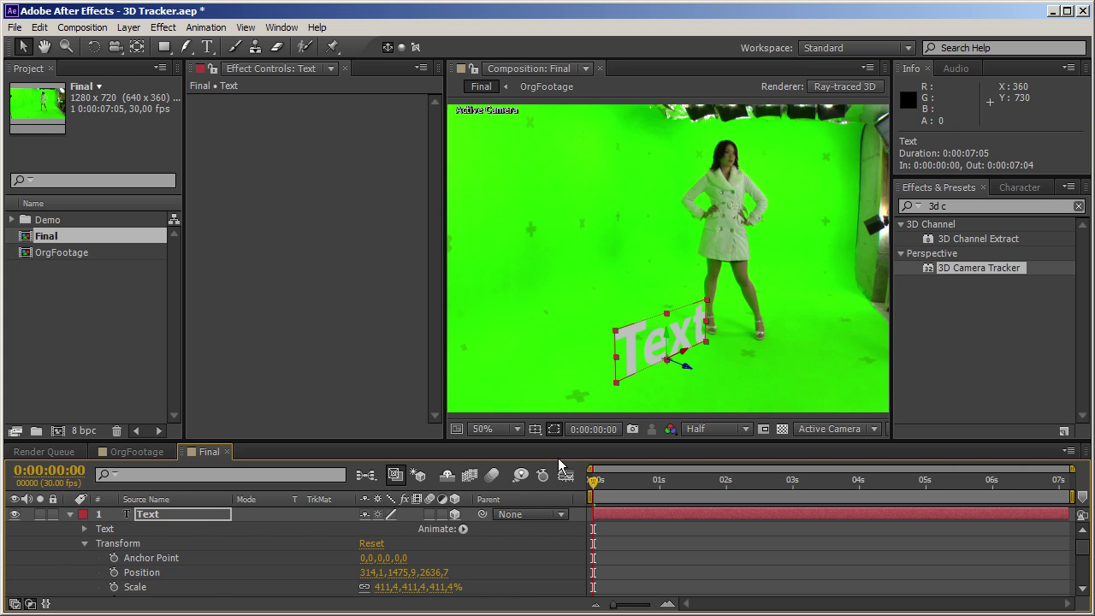
pyautogui.click(86, 543)
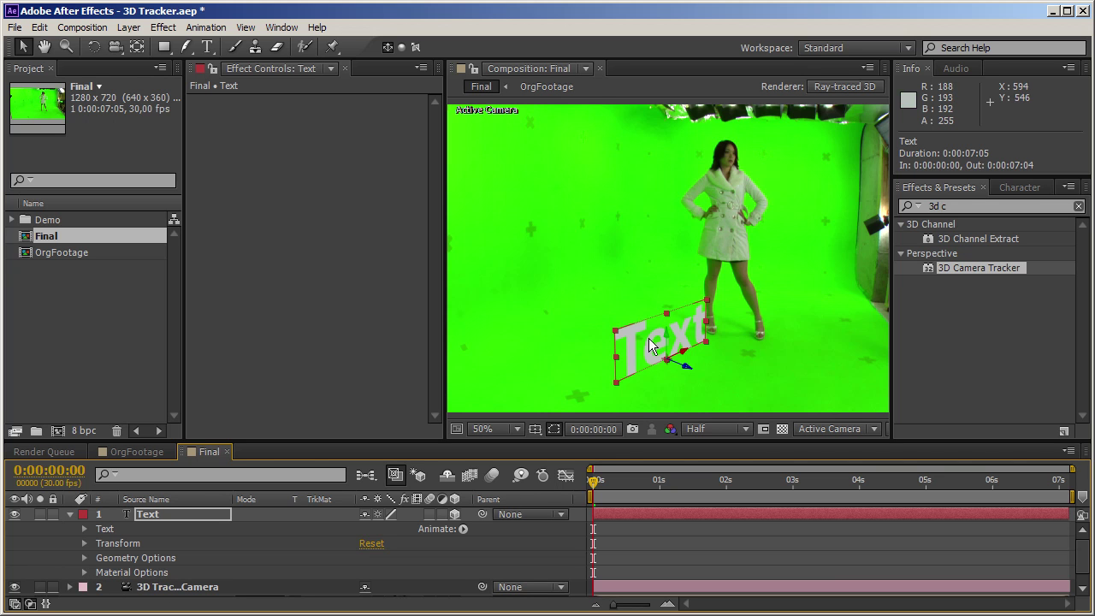
pyautogui.click(85, 557)
pyautogui.click(366, 588)
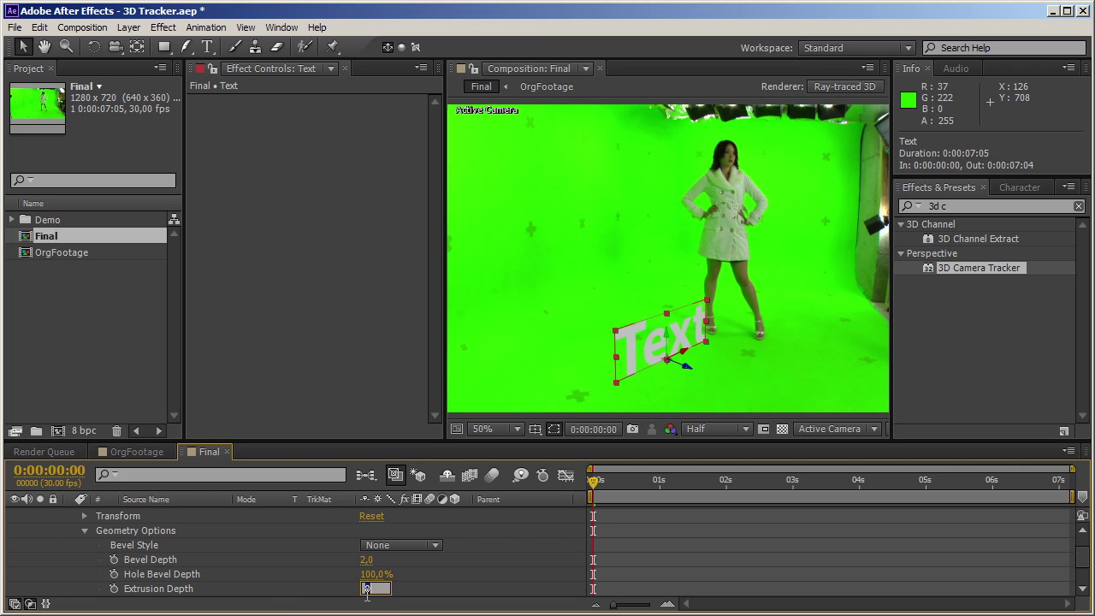
pyautogui.write('50')
pyautogui.press('Return')
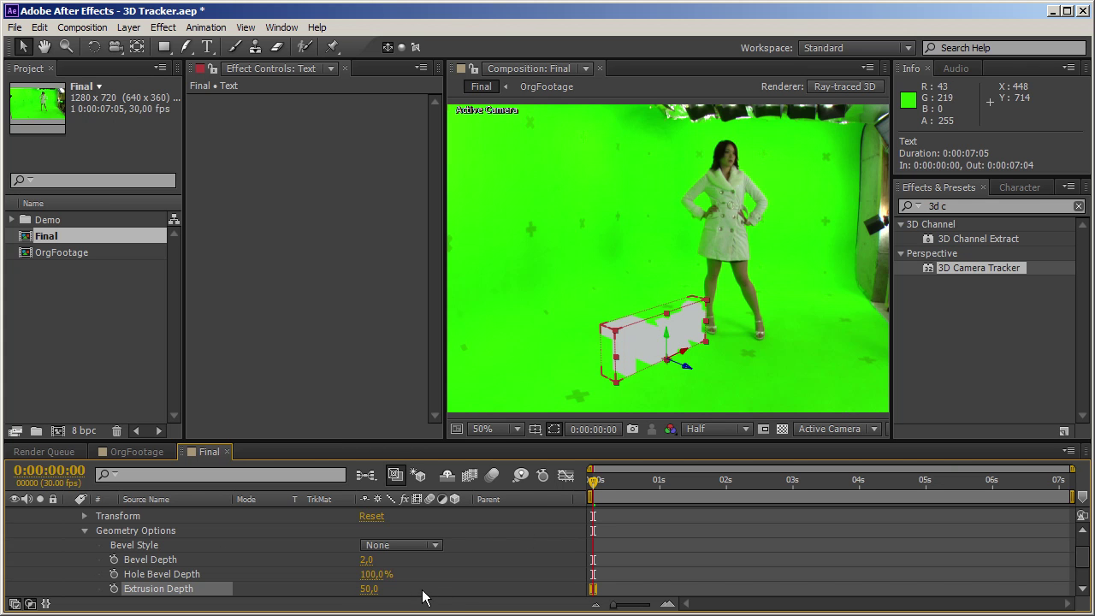
pyautogui.click(435, 546)
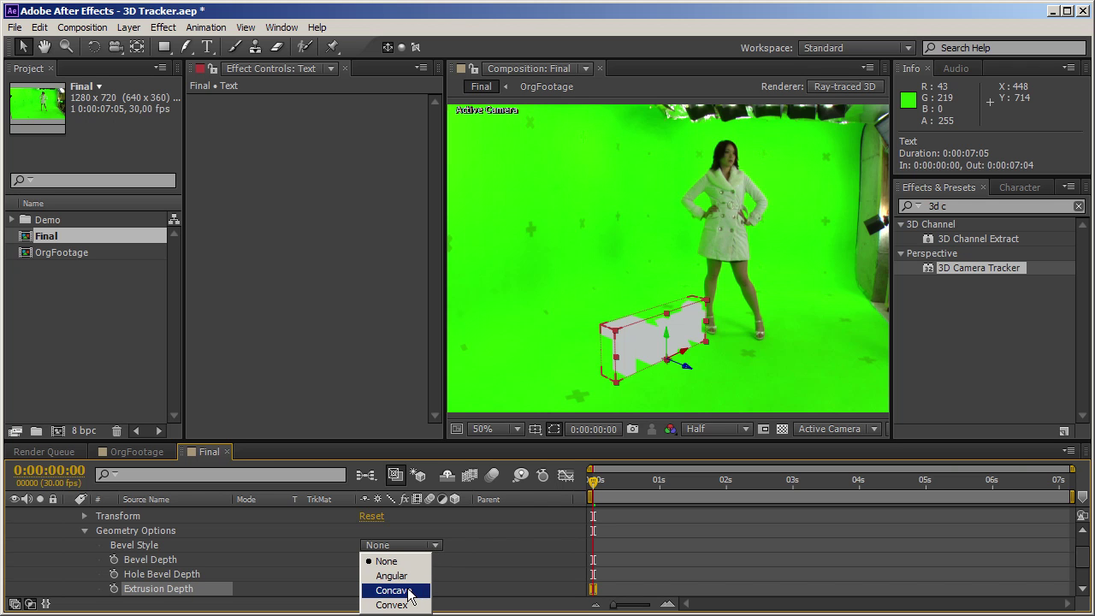
pyautogui.click(381, 592)
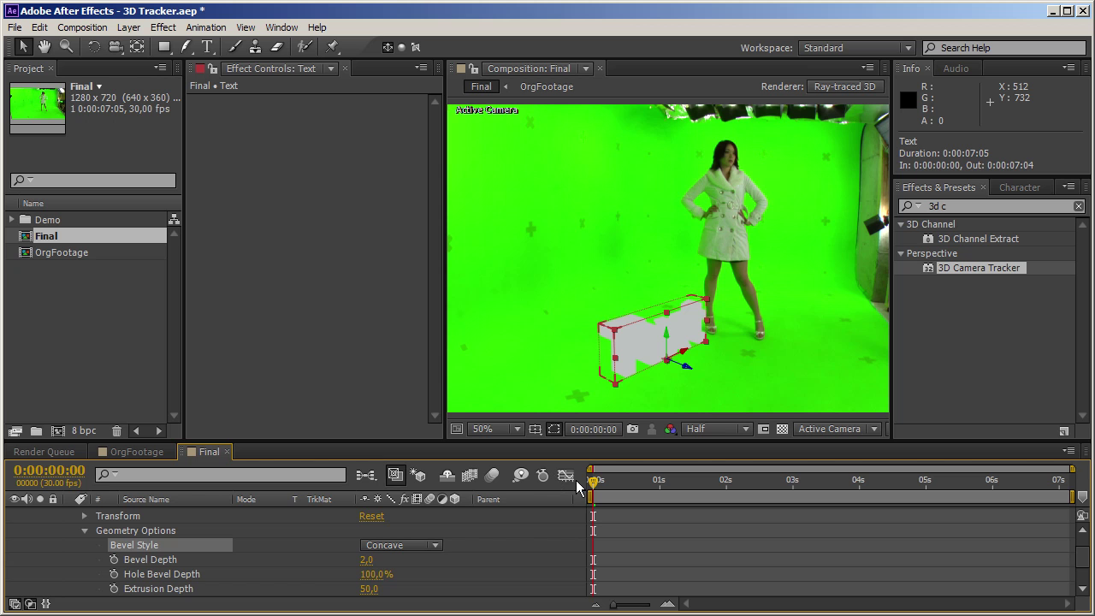
# Add a new light to the composition to shade the extruded text
pyautogui.rightClick(490, 227)
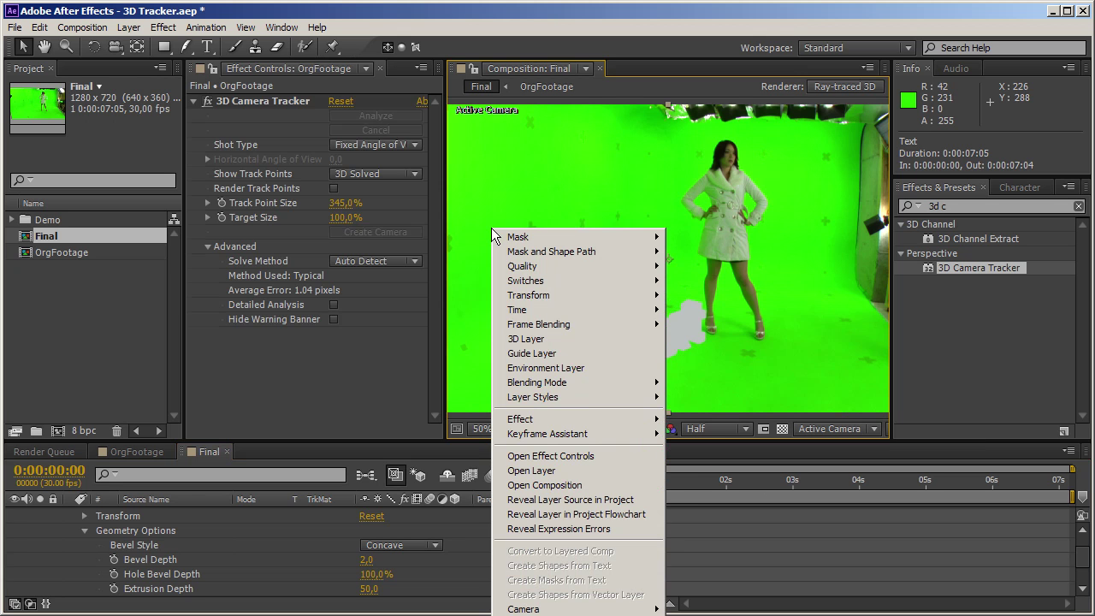
pyautogui.click(816, 541)
pyautogui.rightClick(739, 523)
pyautogui.moveTo(754, 533)
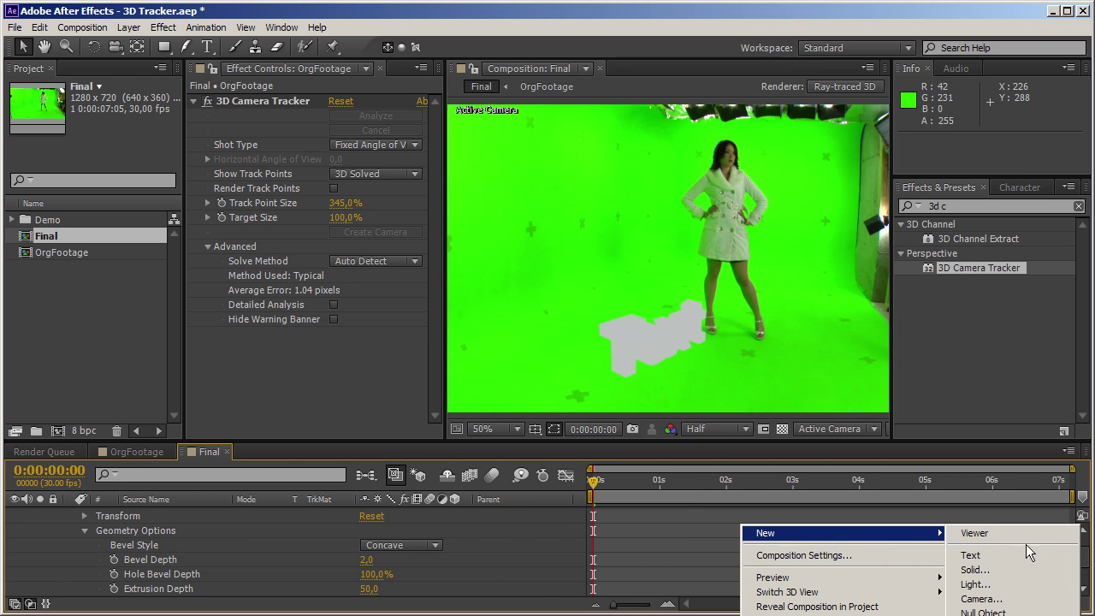
pyautogui.click(1014, 584)
pyautogui.click(666, 477)
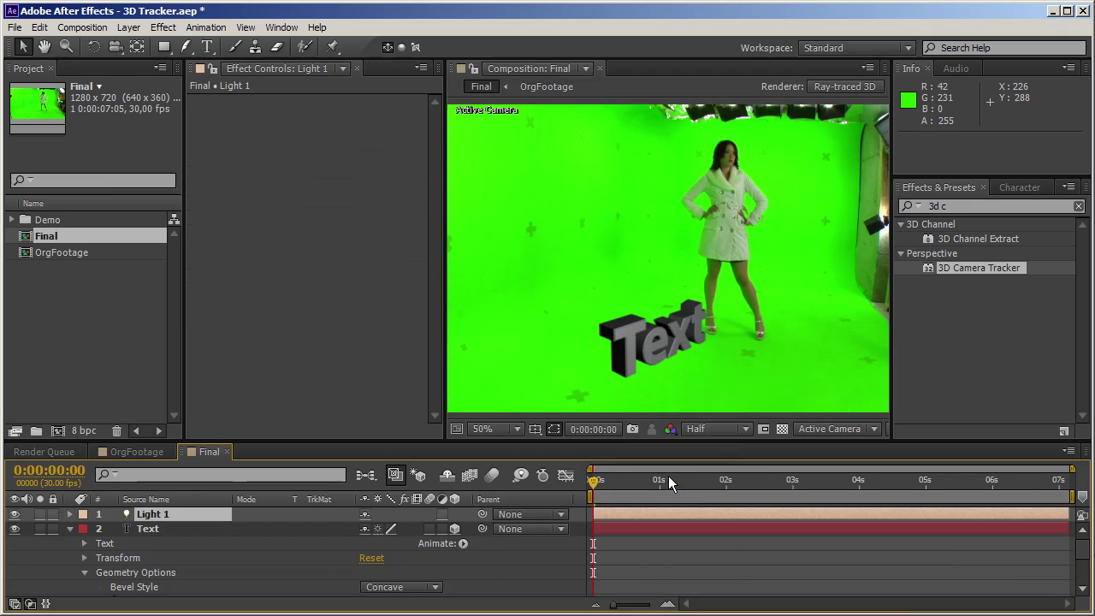
pyautogui.moveTo(608, 479); pyautogui.dragTo(502, 553)
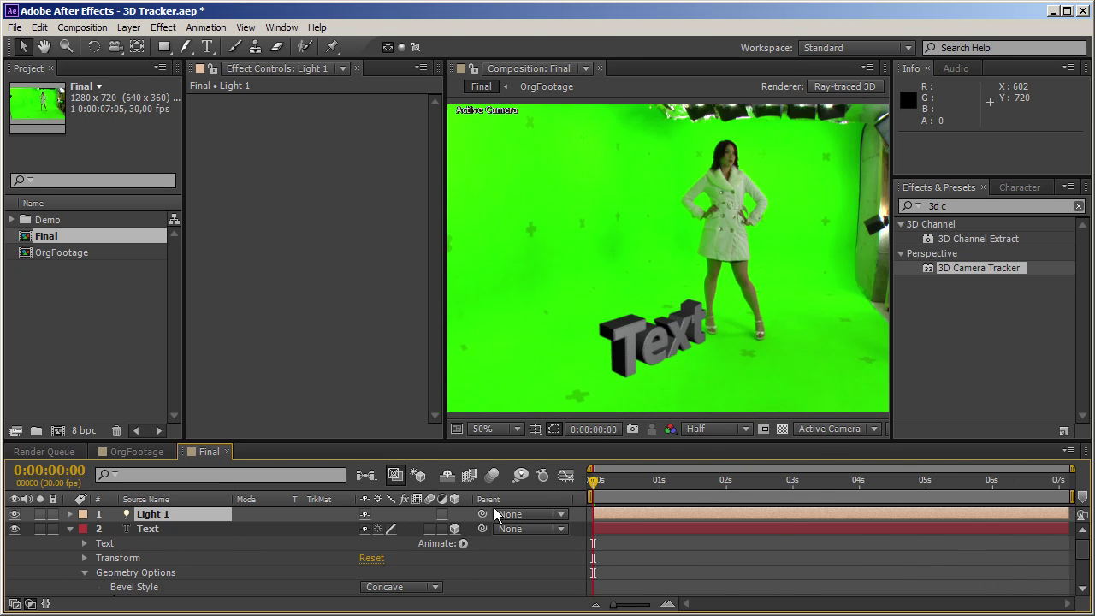
# Delete the Text and Light 1 layers from the Final composition
pyautogui.click(69, 528)
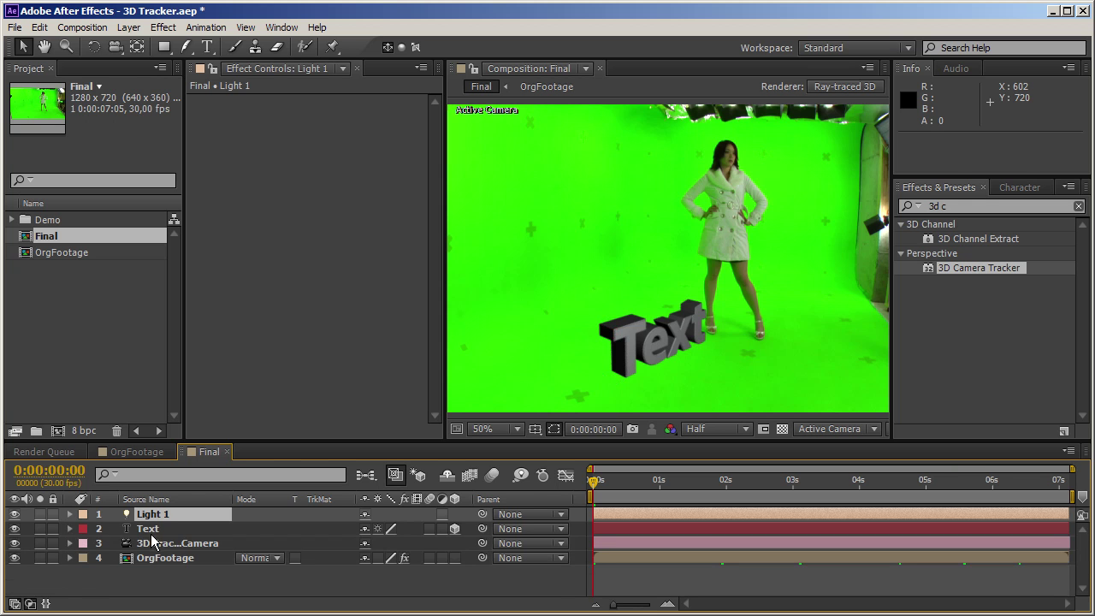
pyautogui.click(147, 528)
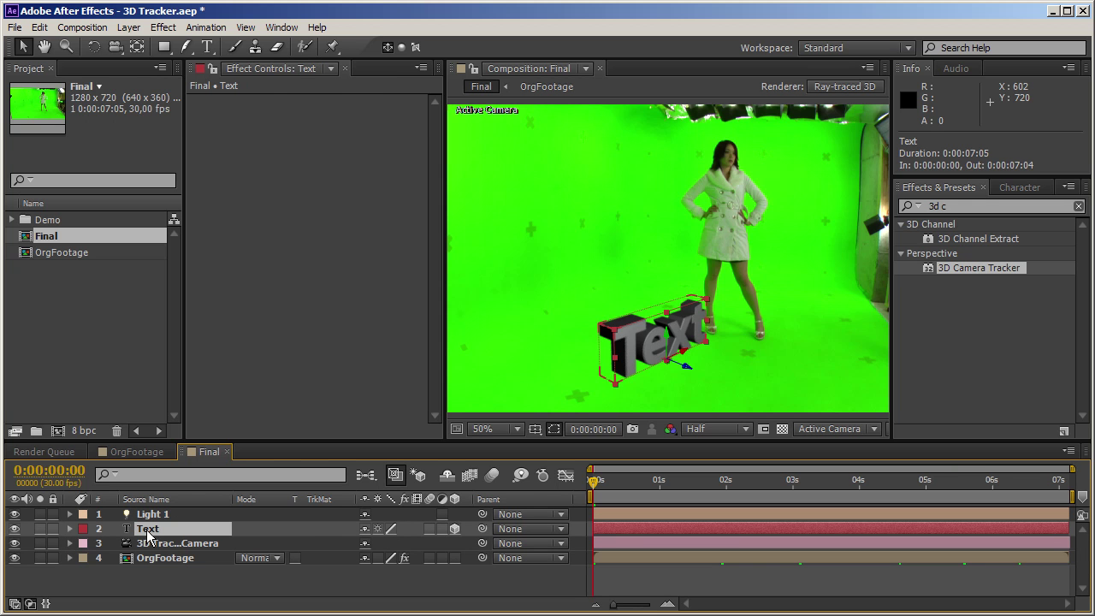
pyautogui.press('Delete')
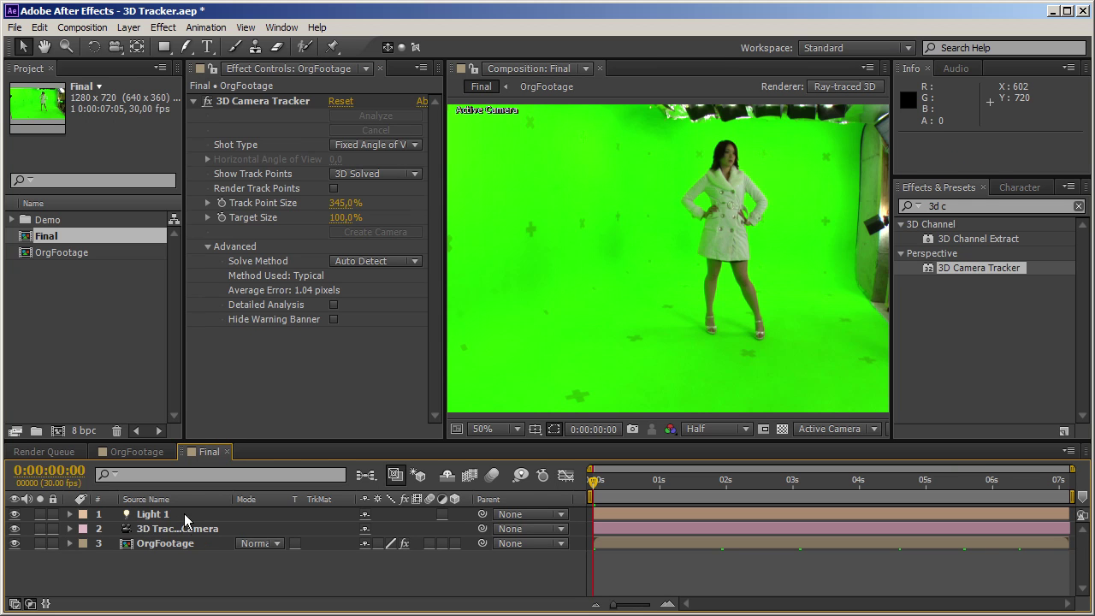
pyautogui.click(184, 513)
pyautogui.press('Delete')
# Open the OrgFootage composition and view the image sequence at 0:00:04:23 at 100% magnification
pyautogui.click(180, 530)
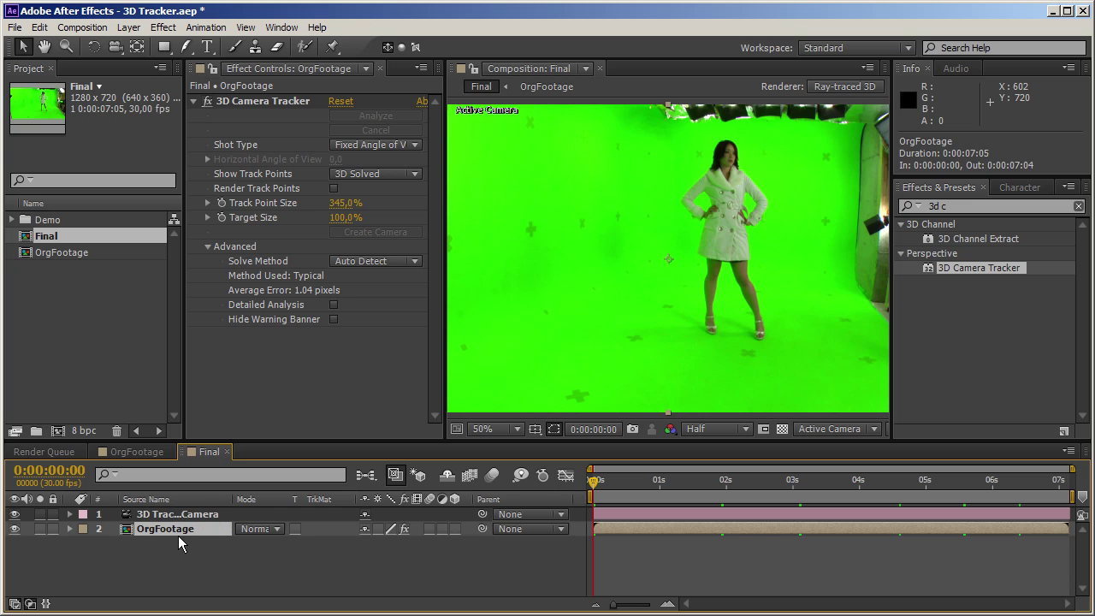
pyautogui.doubleClick(126, 530)
pyautogui.click(223, 516)
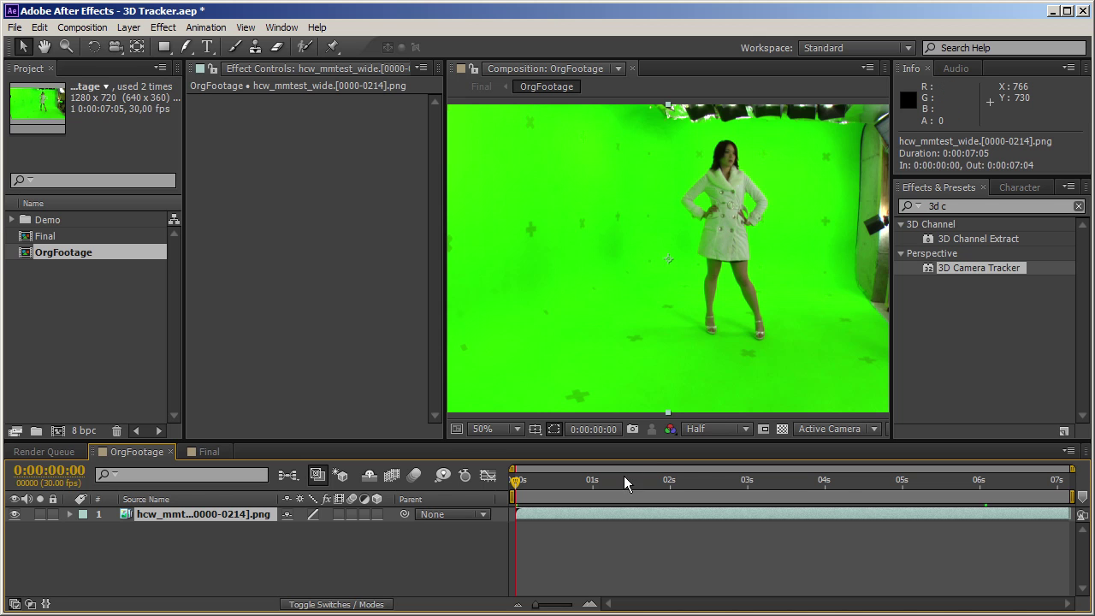
pyautogui.moveTo(623, 480); pyautogui.dragTo(883, 487)
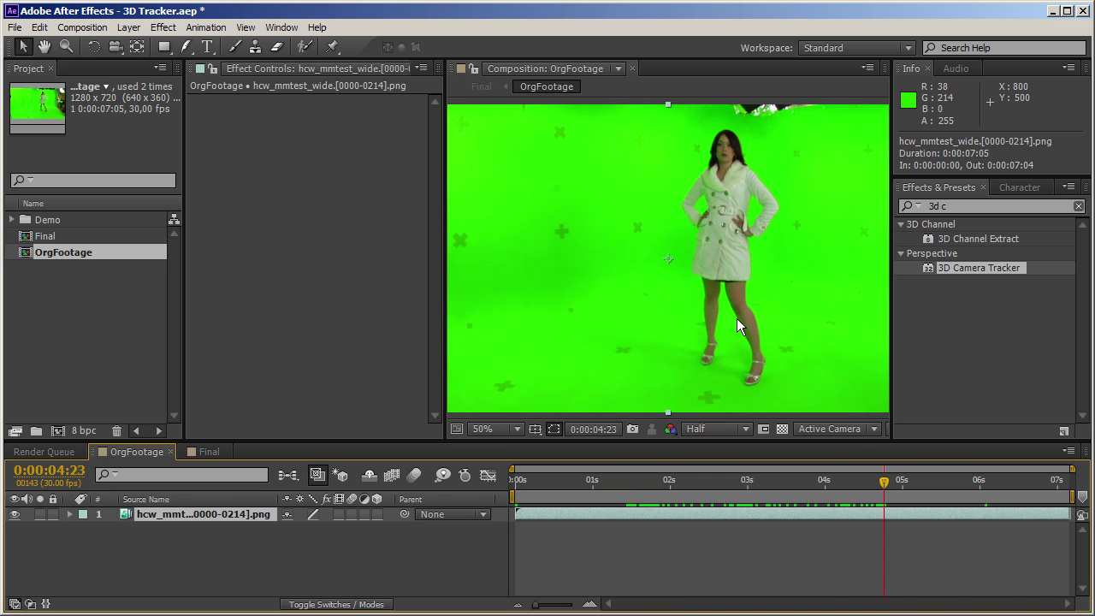
pyautogui.press('.')
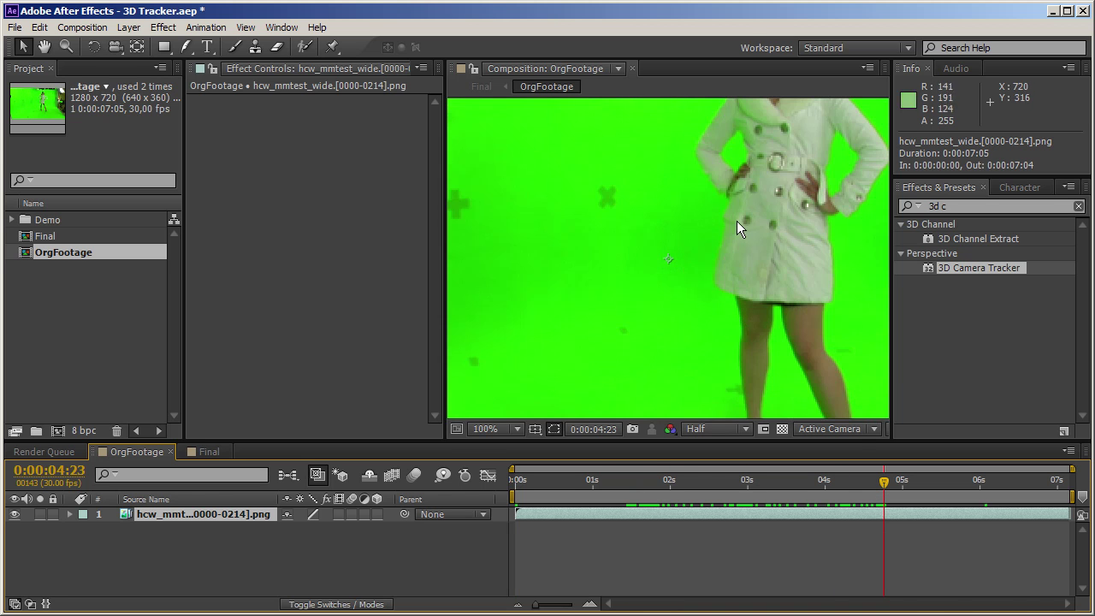
# Apply the Channel Combiner effect to the image sequence layer in OrgFootage and set its conversion to RGB to YUV
pyautogui.press(',')
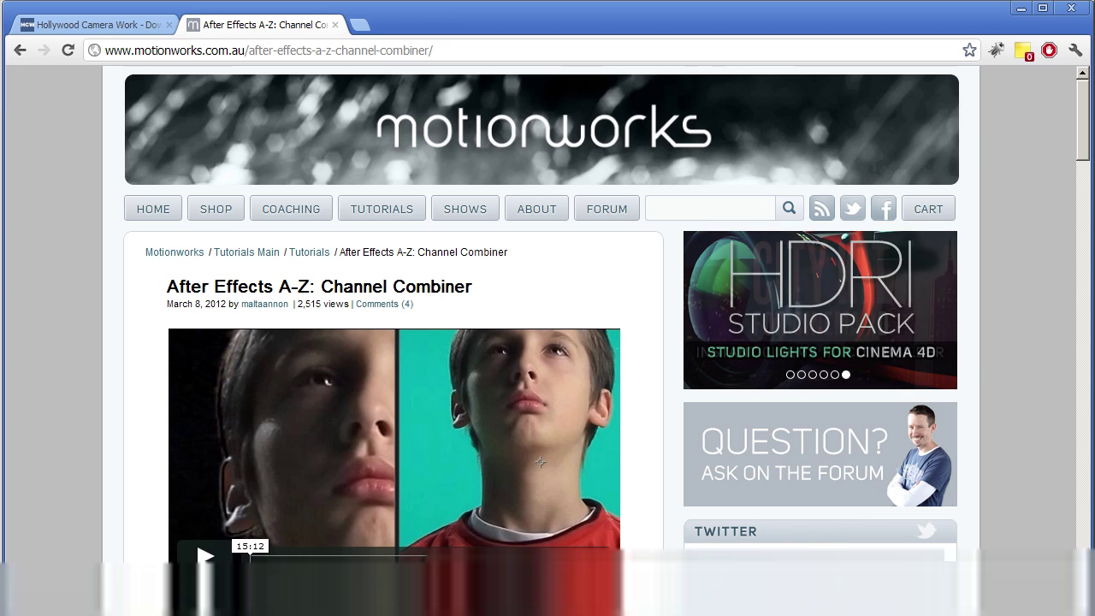
pyautogui.scroll(-1, 152, 306)
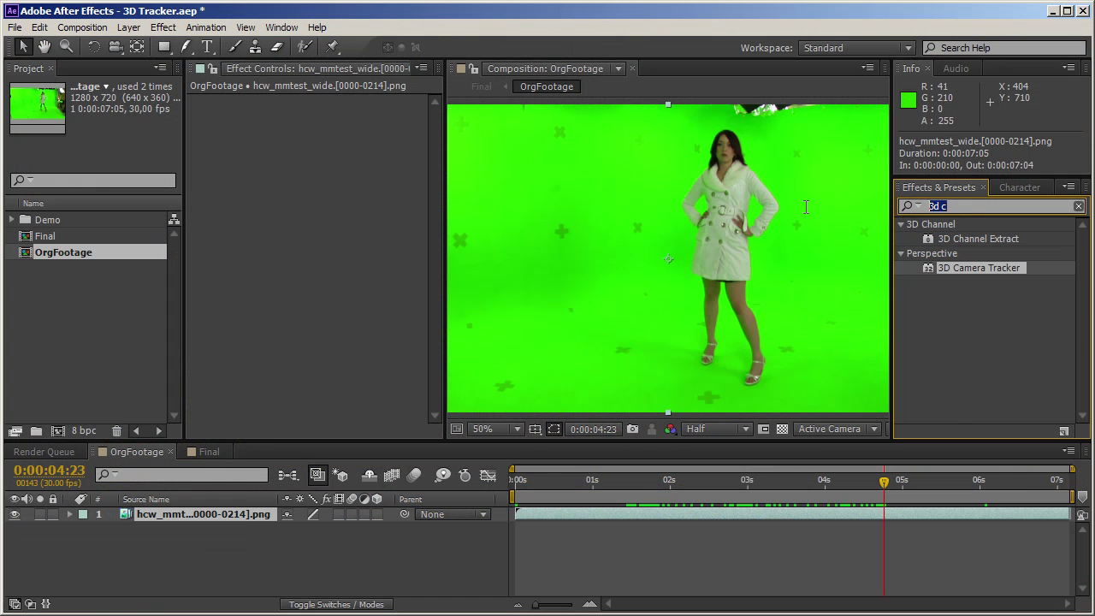
pyautogui.click(908, 206)
pyautogui.write('chann')
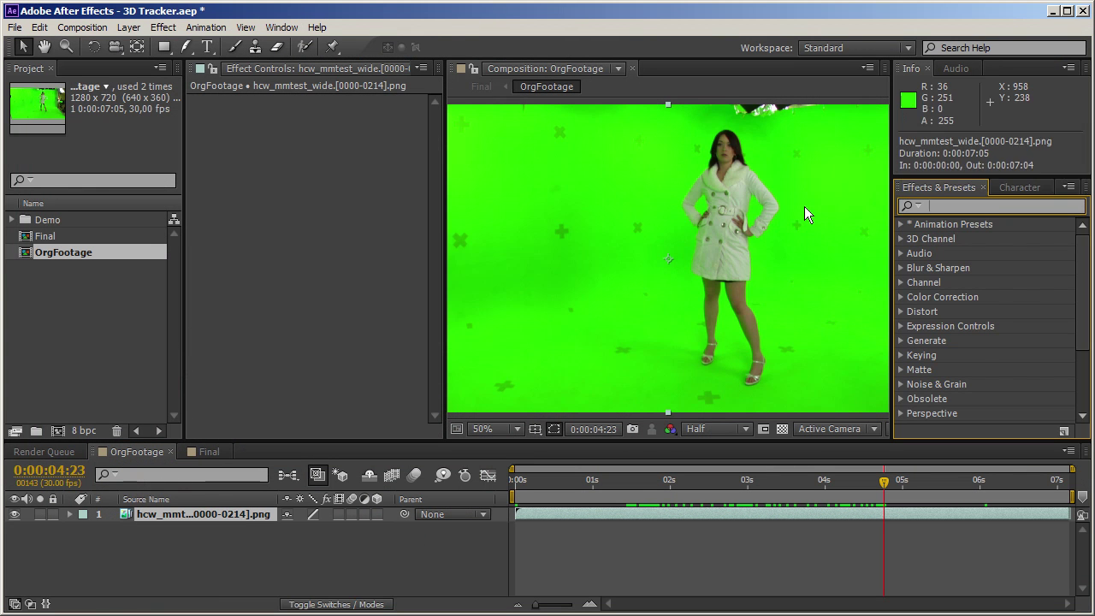
pyautogui.moveTo(959, 303); pyautogui.dragTo(528, 316)
pyautogui.click(352, 166)
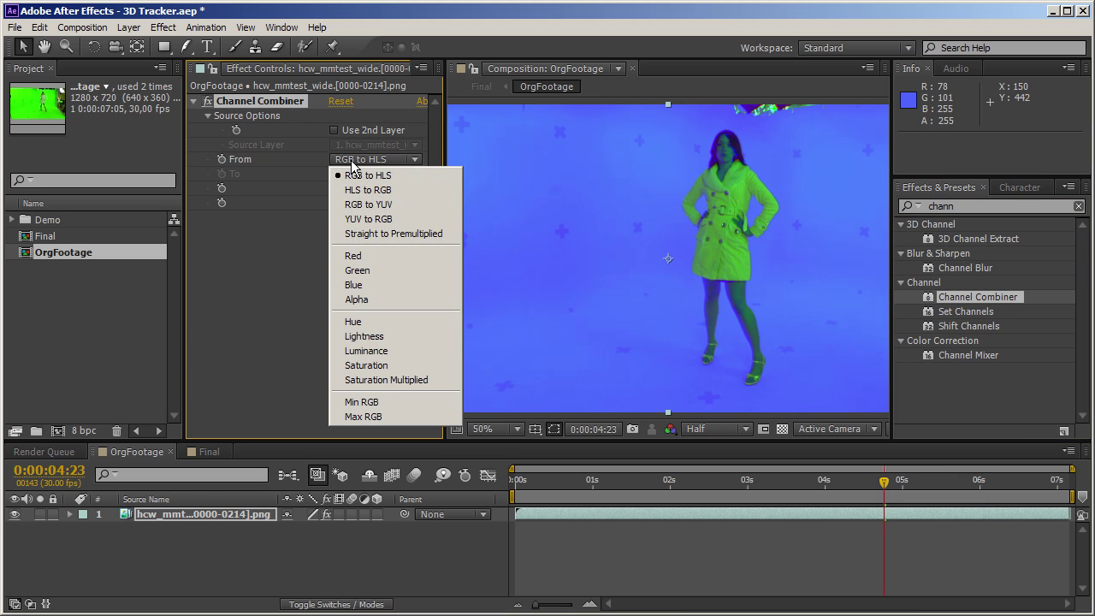
pyautogui.click(392, 205)
# Add Channel Blur below Channel Combiner with Green and Blue Blurriness at 2.0 and Repeat Edge Pixels enabled
pyautogui.click(975, 206)
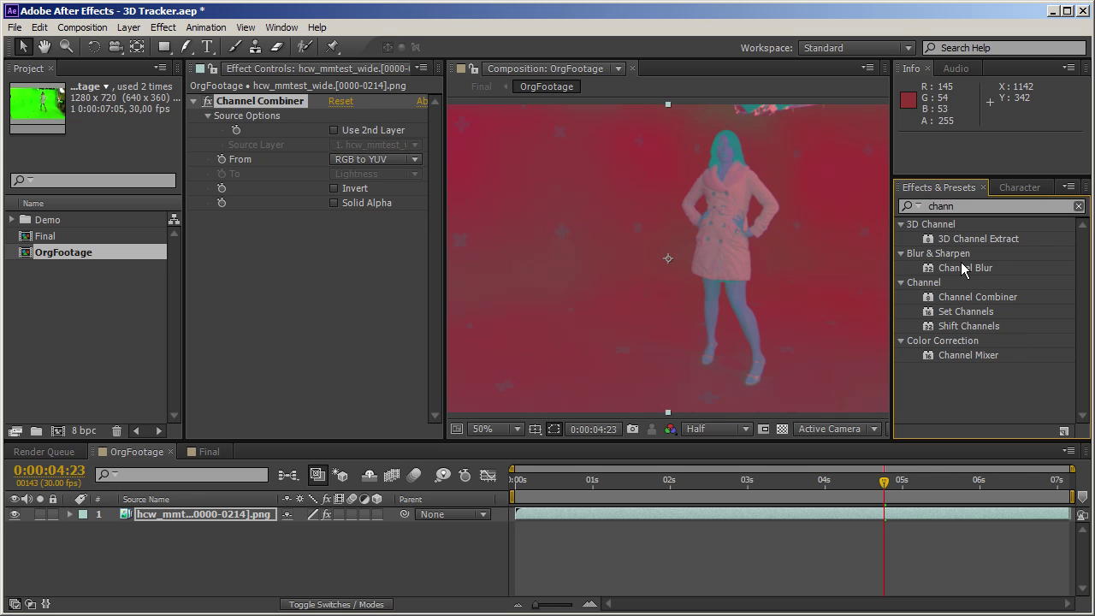
pyautogui.moveTo(965, 268); pyautogui.dragTo(363, 301)
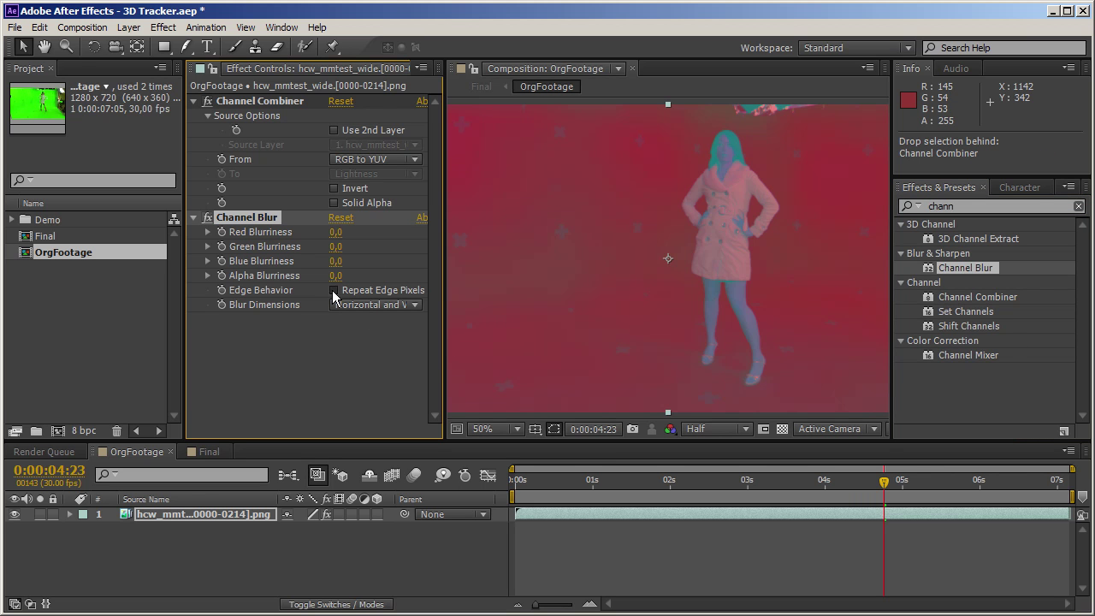
pyautogui.click(335, 246)
pyautogui.click(336, 257)
pyautogui.press('Return')
# Add a second Channel Combiner below Channel Blur and set its conversion to YUV to RGB
pyautogui.moveTo(985, 299); pyautogui.dragTo(288, 393)
pyautogui.click(361, 378)
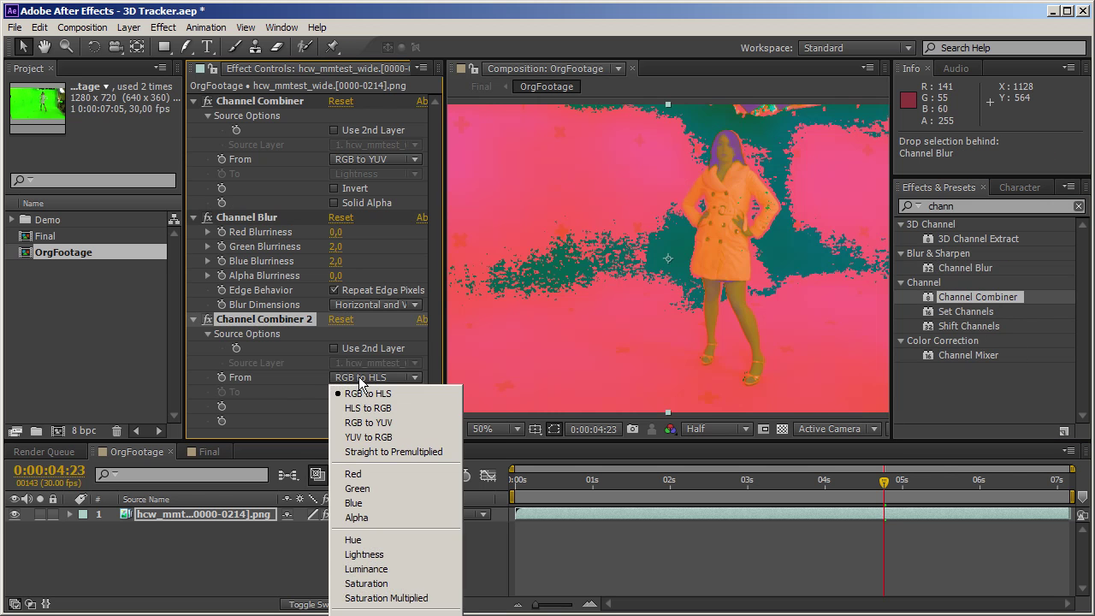
pyautogui.click(368, 437)
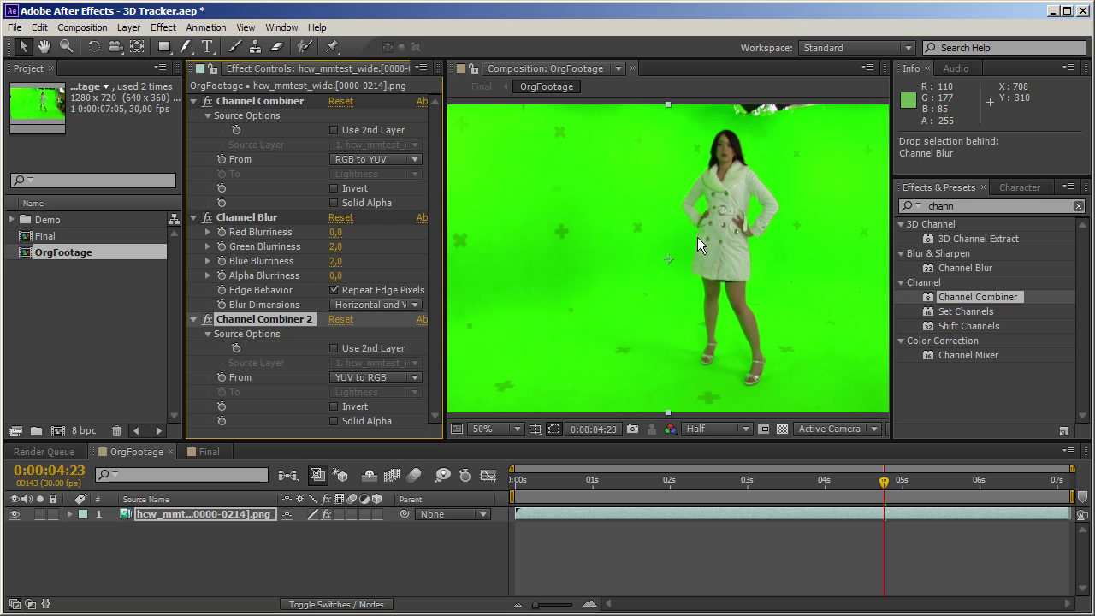
# Pre-compose the image sequence layer as GreenFixed, moving all attributes into the new composition
pyautogui.click(189, 518)
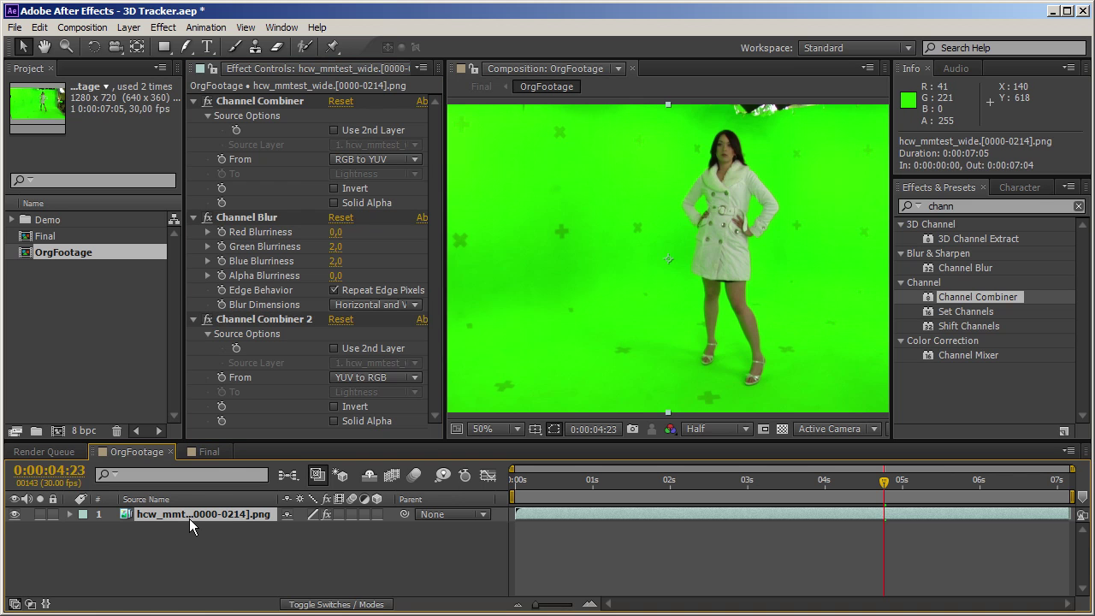
pyautogui.hotkey('ctrl', 'shift', 'c')
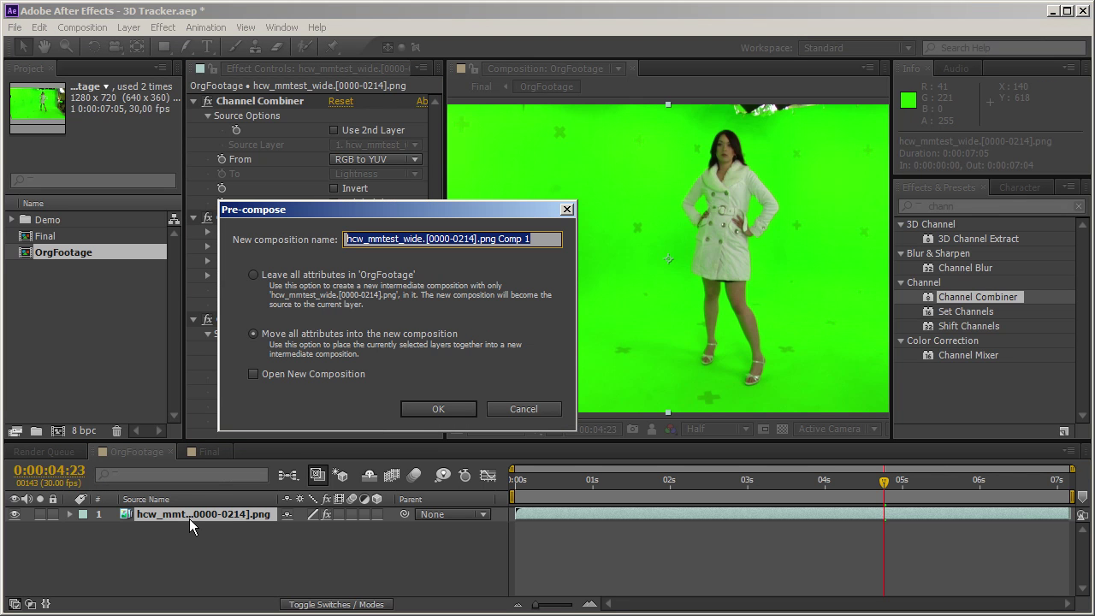
pyautogui.write('GreenFixed')
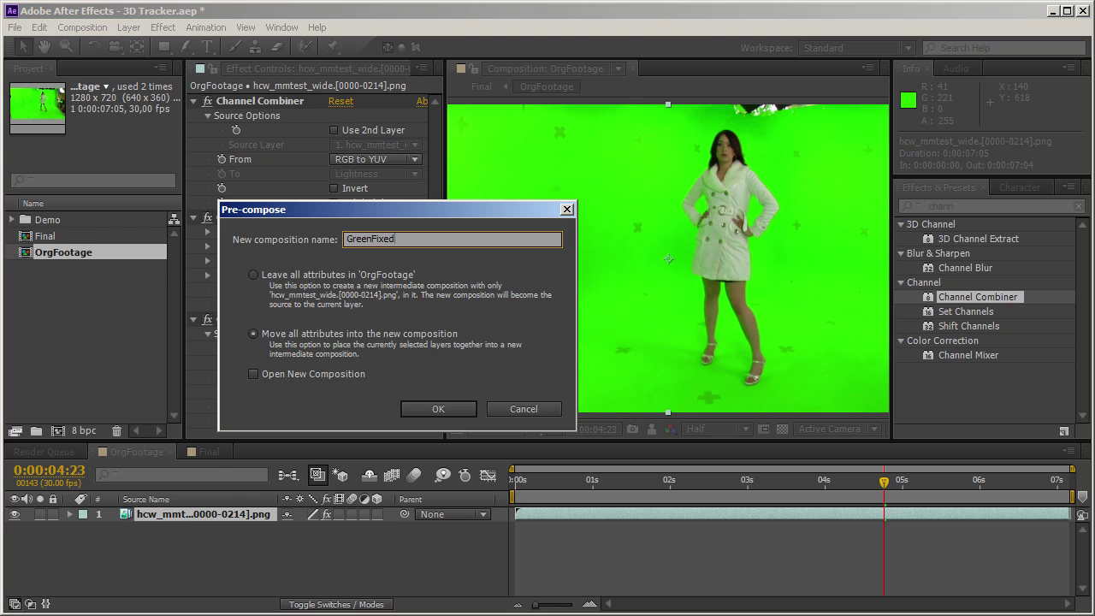
pyautogui.press('Return')
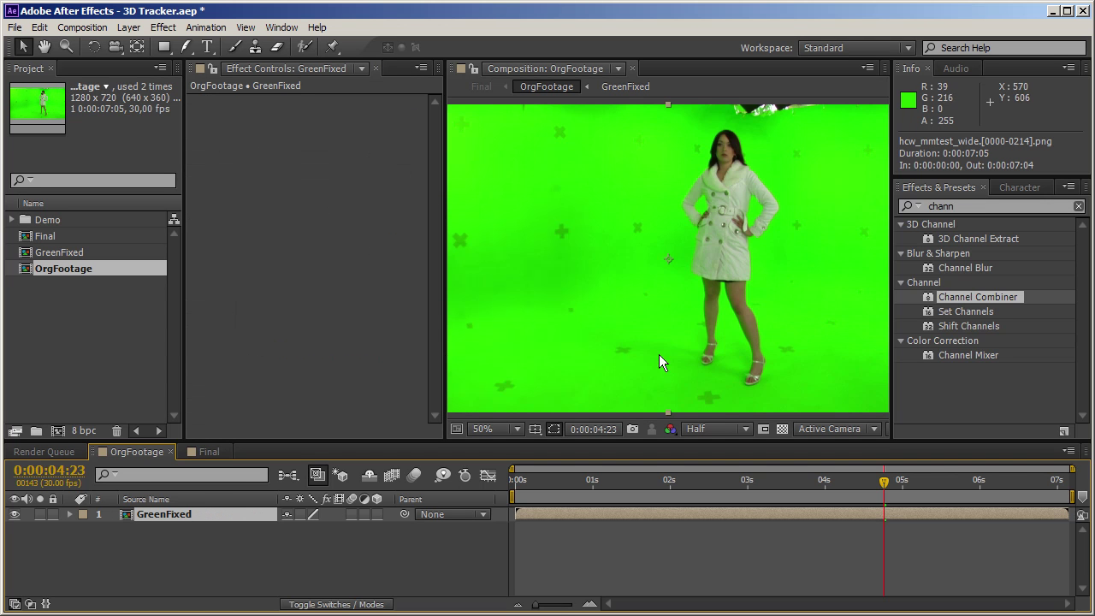
# Apply the Color Range effect to the GreenFixed layer and sample the green backdrop beside the woman as the key colour
pyautogui.hotkey('ctrl', '5')
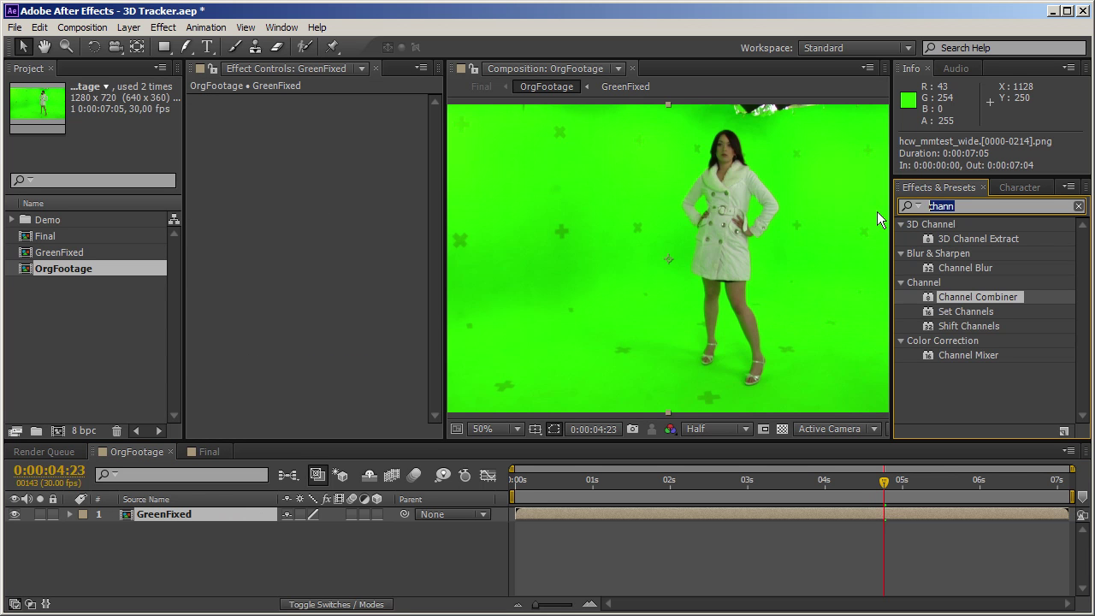
pyautogui.write('color r')
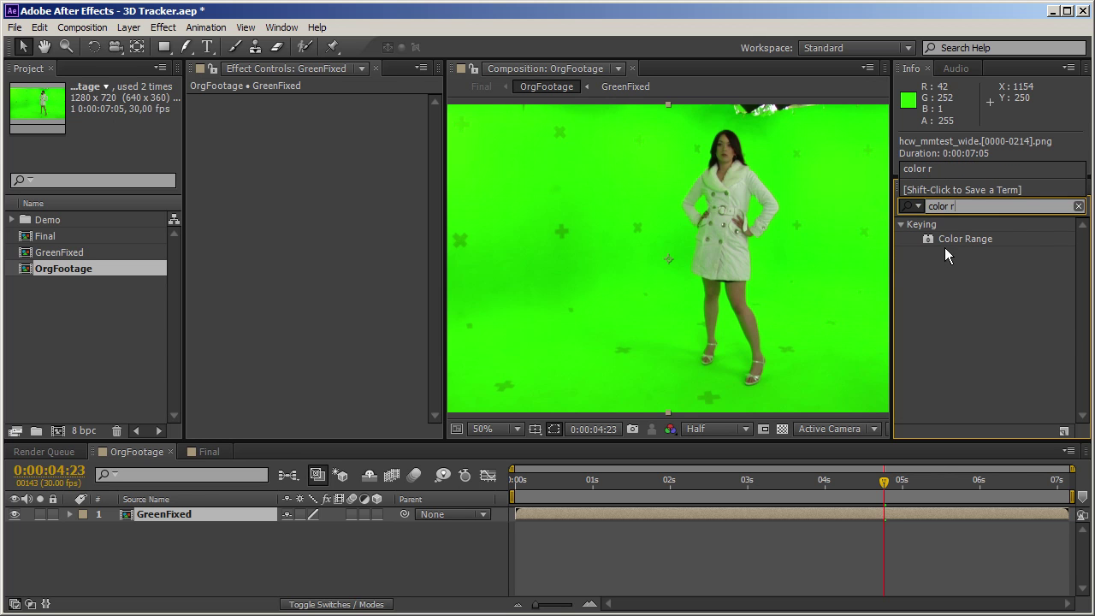
pyautogui.moveTo(944, 247); pyautogui.dragTo(591, 277)
pyautogui.click(399, 135)
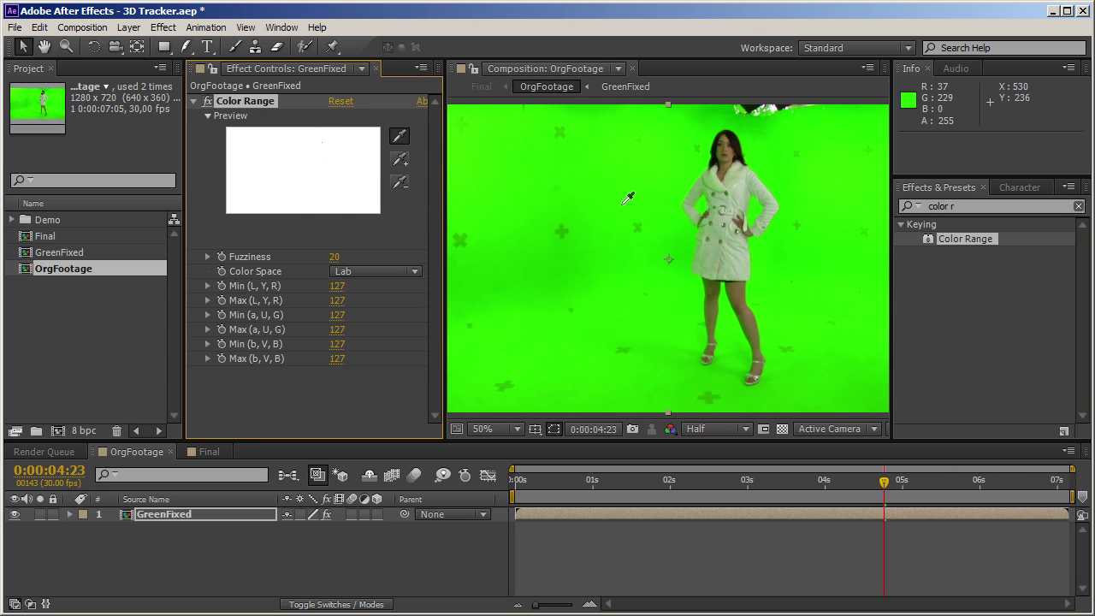
pyautogui.click(632, 193)
# Extend the Color Range key by sampling two remaining unkeyed backdrop areas in the effect's matte preview
pyautogui.click(399, 159)
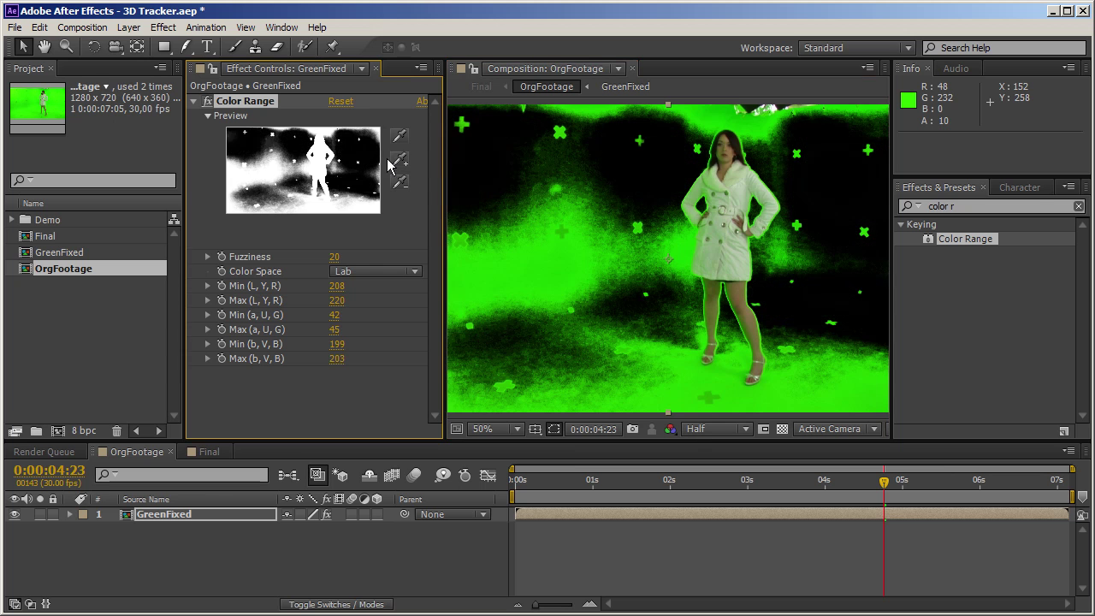
pyautogui.click(289, 162)
pyautogui.click(274, 158)
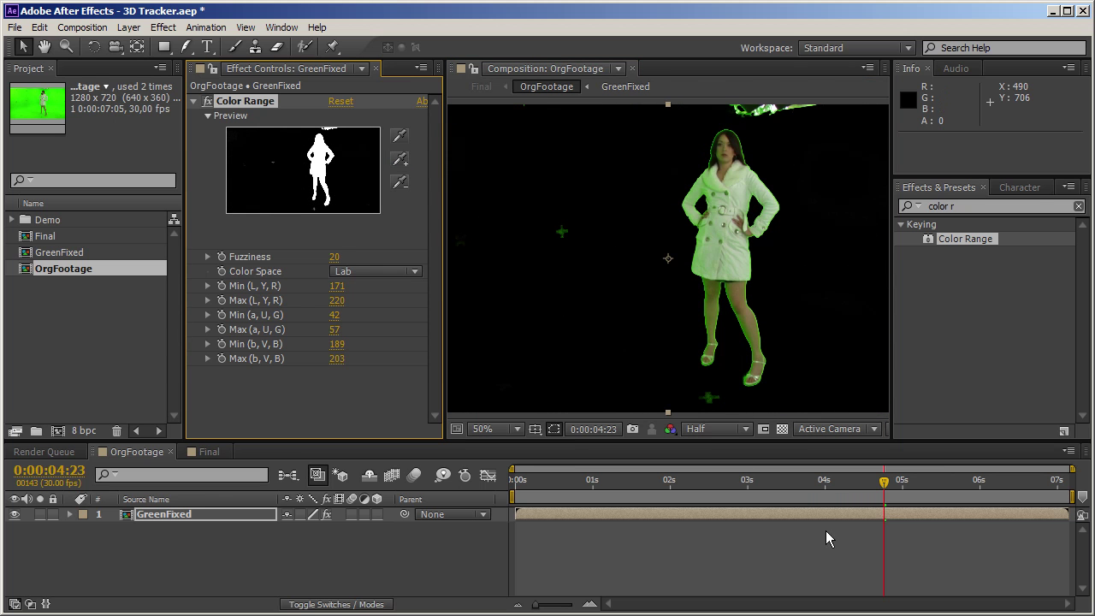
# Go to the first frame and add the leftover green around the woman's feet to the Color Range key
pyautogui.moveTo(859, 490); pyautogui.dragTo(522, 484)
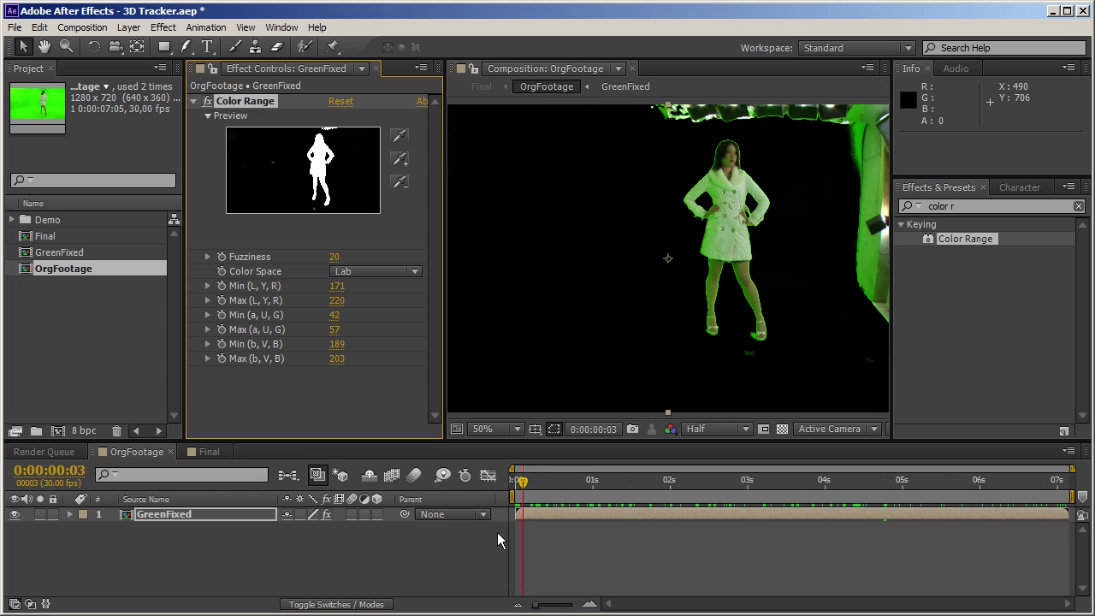
pyautogui.click(498, 539)
pyautogui.press('Home')
pyautogui.click(398, 159)
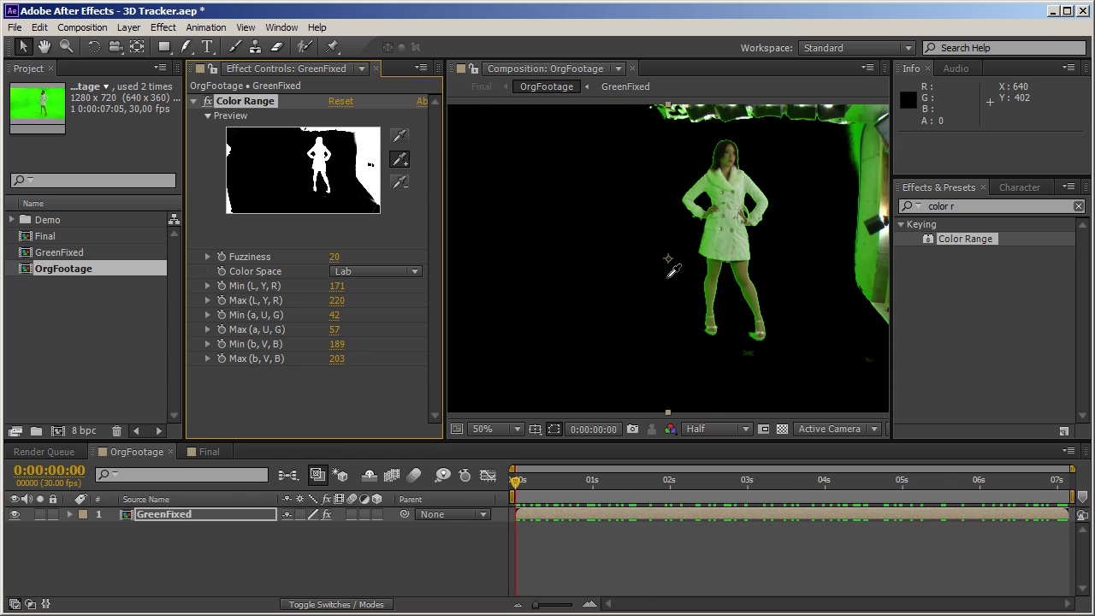
pyautogui.click(755, 337)
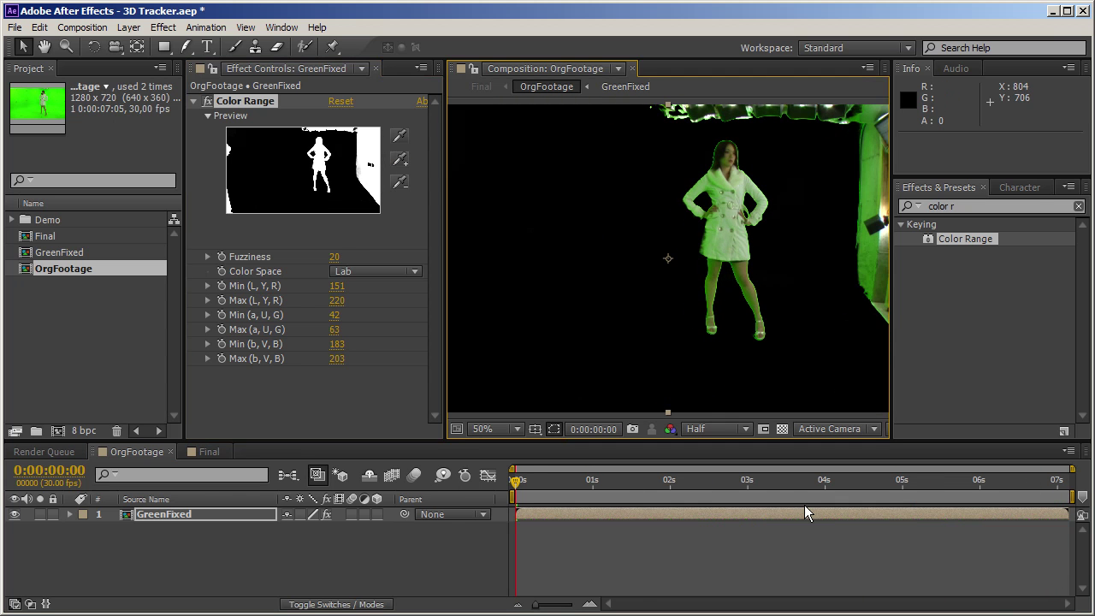
# At 0:00:03:06, apply Simple Choker to the GreenFixed layer and set Choke Matte to -27.20
pyautogui.moveTo(930, 496); pyautogui.dragTo(762, 495)
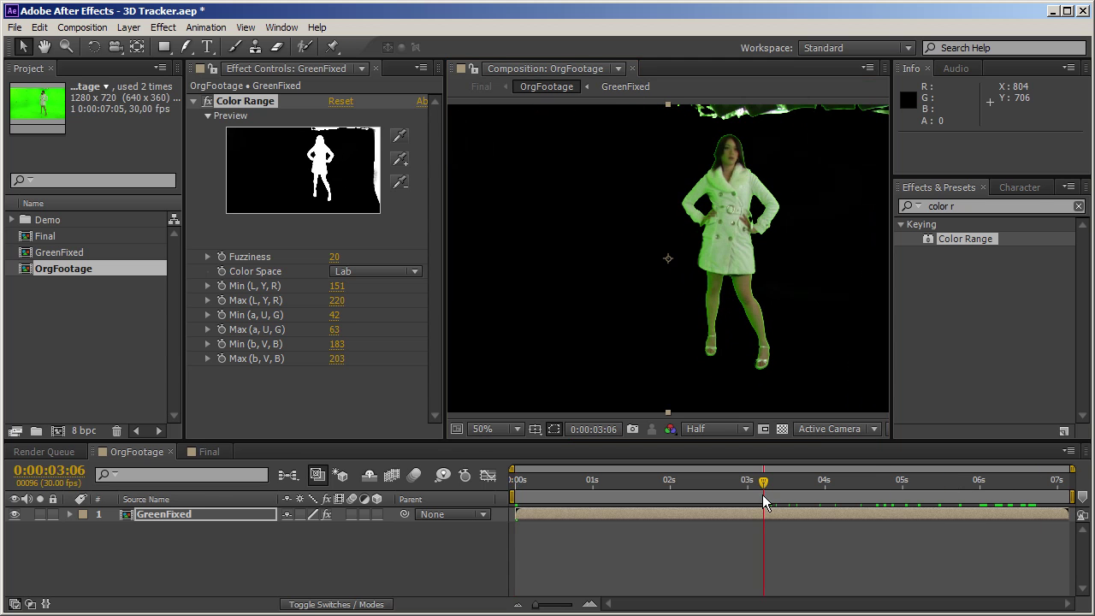
pyautogui.hotkey('ctrl', '5')
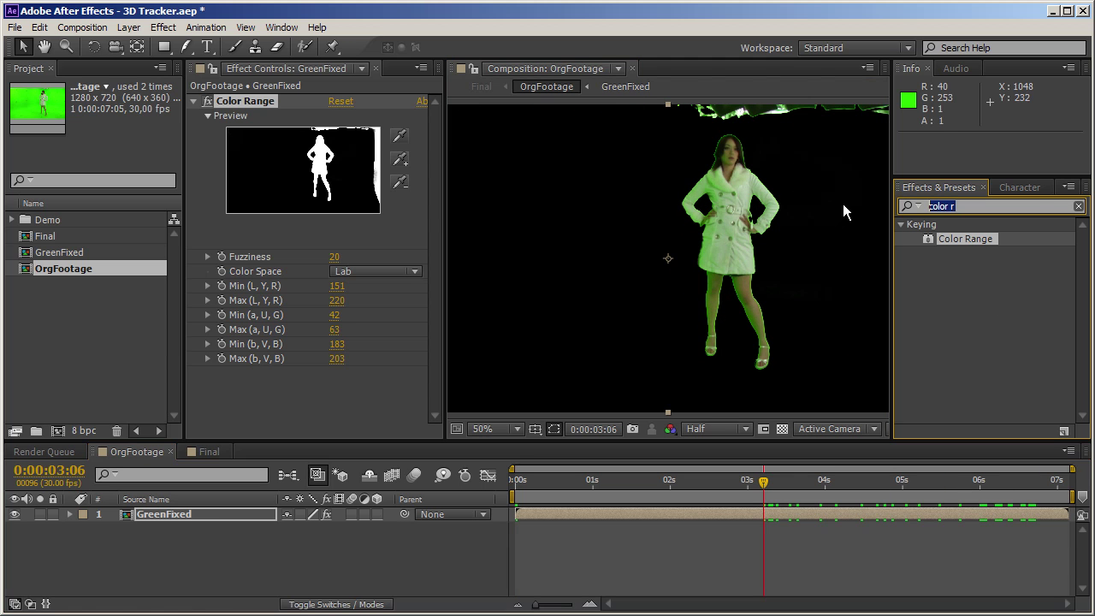
pyautogui.write('simpl')
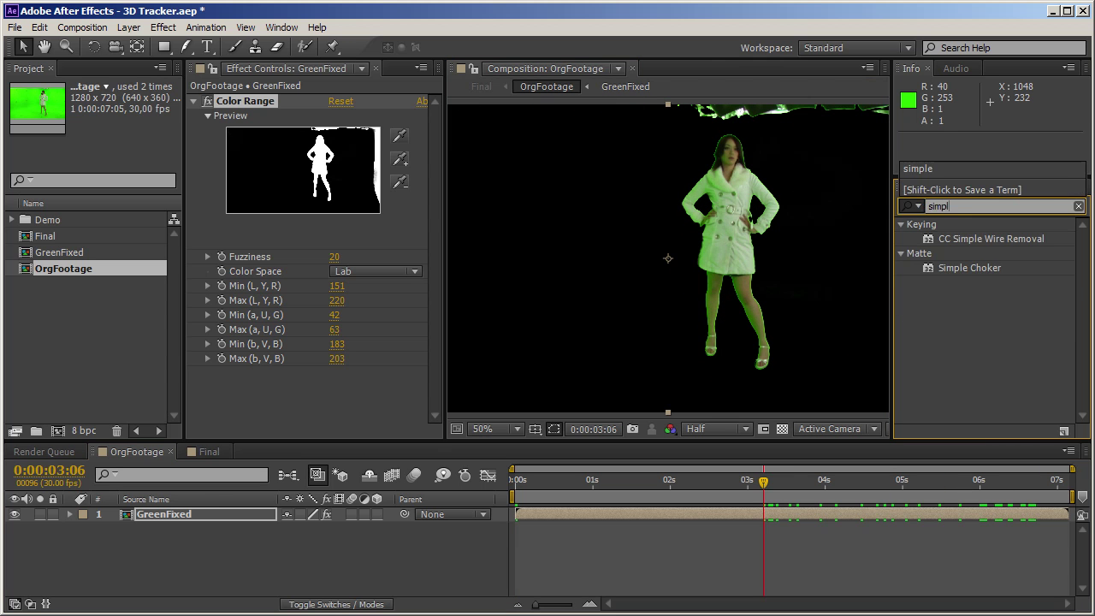
pyautogui.doubleClick(958, 268)
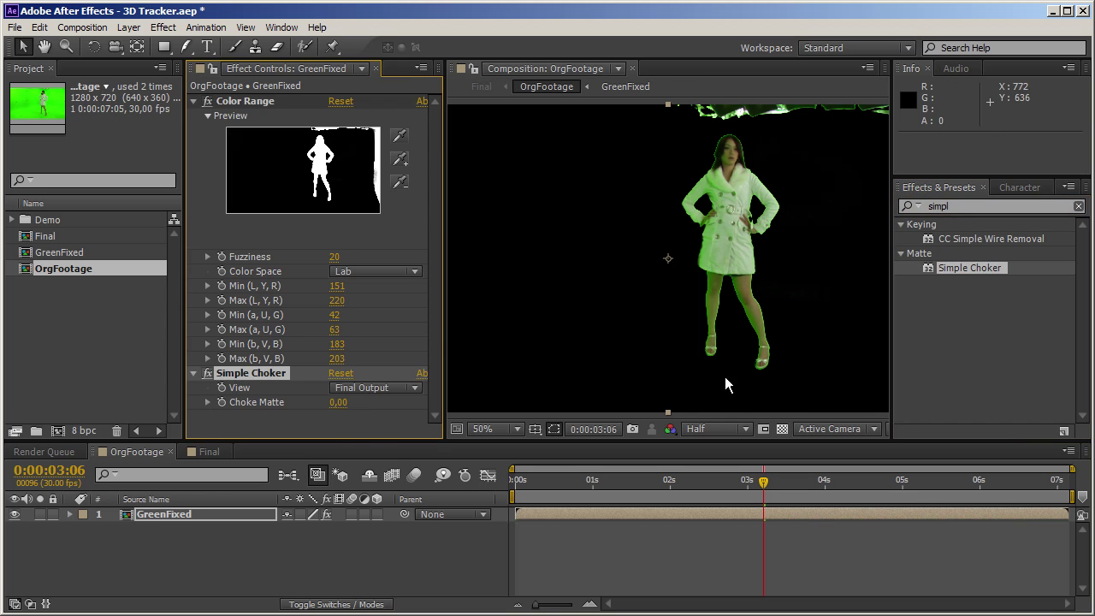
pyautogui.moveTo(337, 403); pyautogui.dragTo(313, 406)
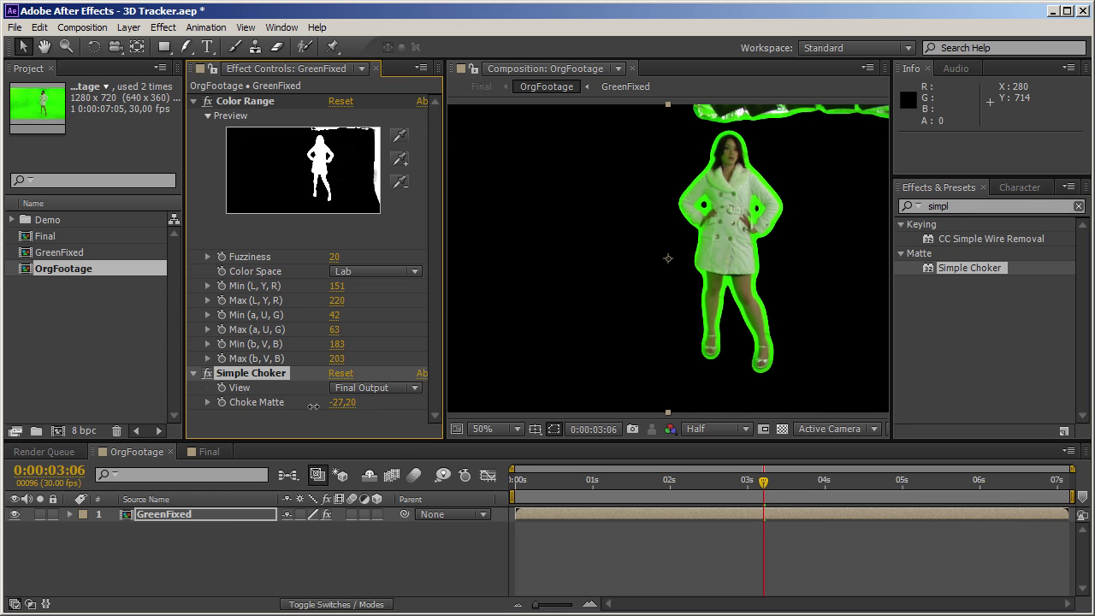
# Pre-compose the GreenFixed layer as FixedPreKey, moving all attributes into the new composition
pyautogui.click(231, 514)
pyautogui.hotkey('ctrl', 'shift', 'c')
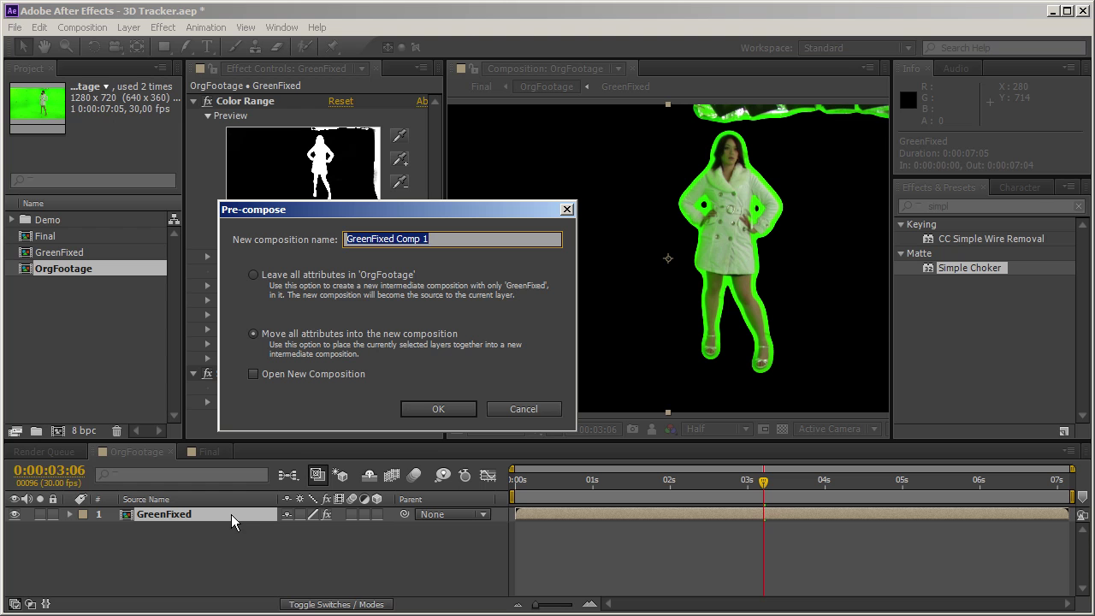
pyautogui.write('Fixed')
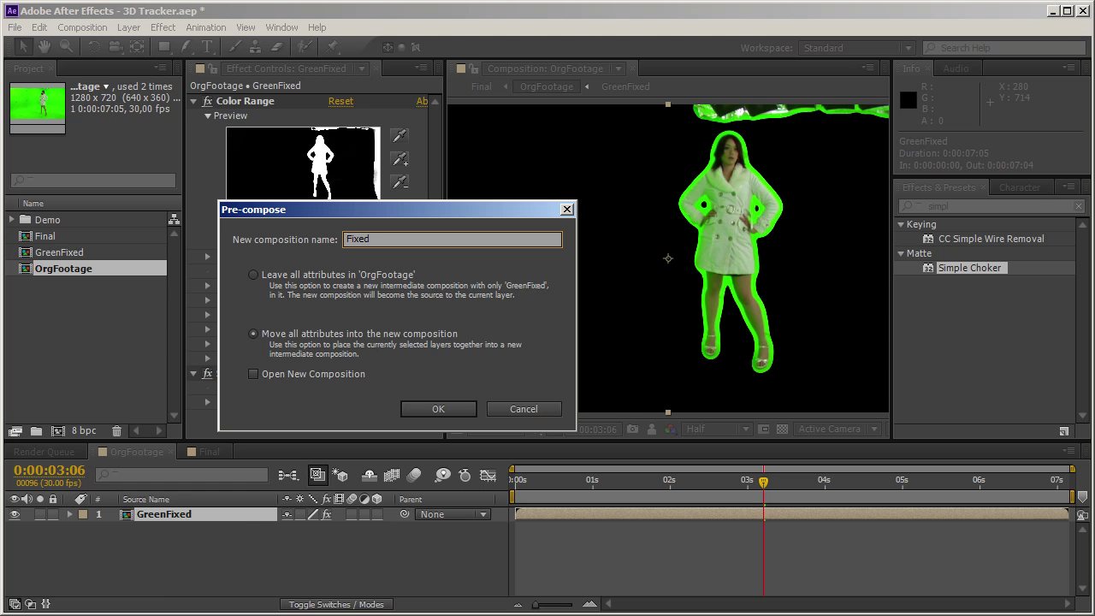
pyautogui.write('PreKey')
pyautogui.press('Return')
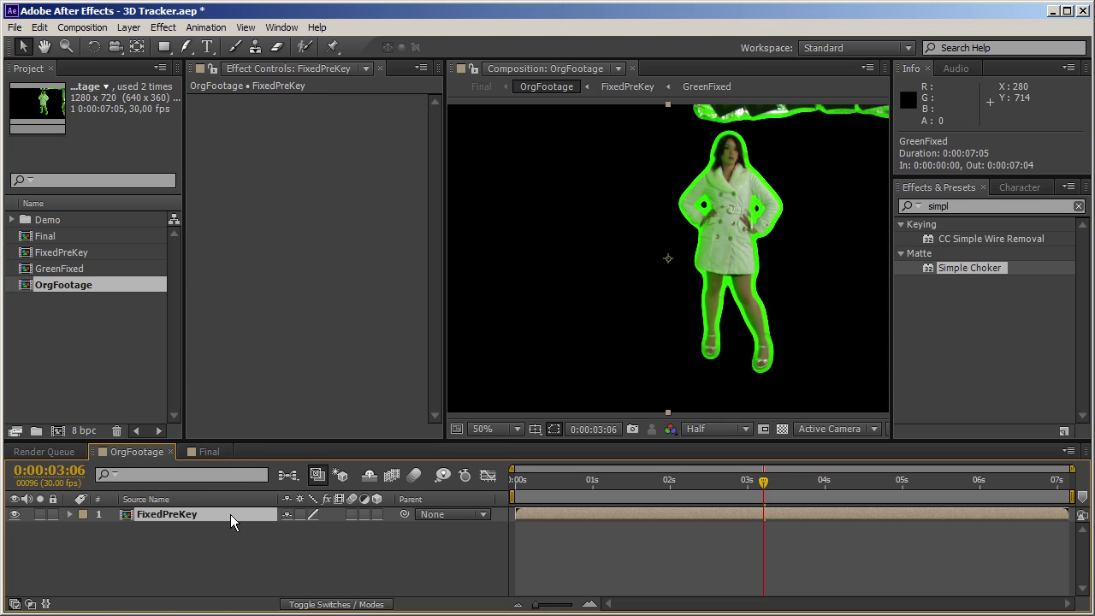
# Search the effects for "key" and open the FixedPreKey composition
pyautogui.click(996, 206)
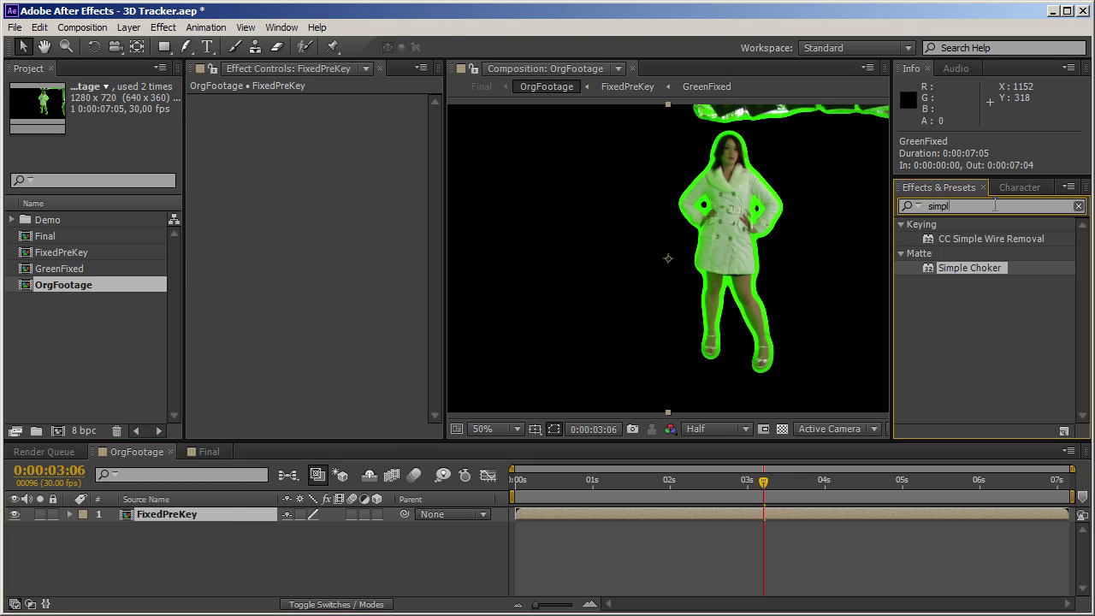
pyautogui.write('key')
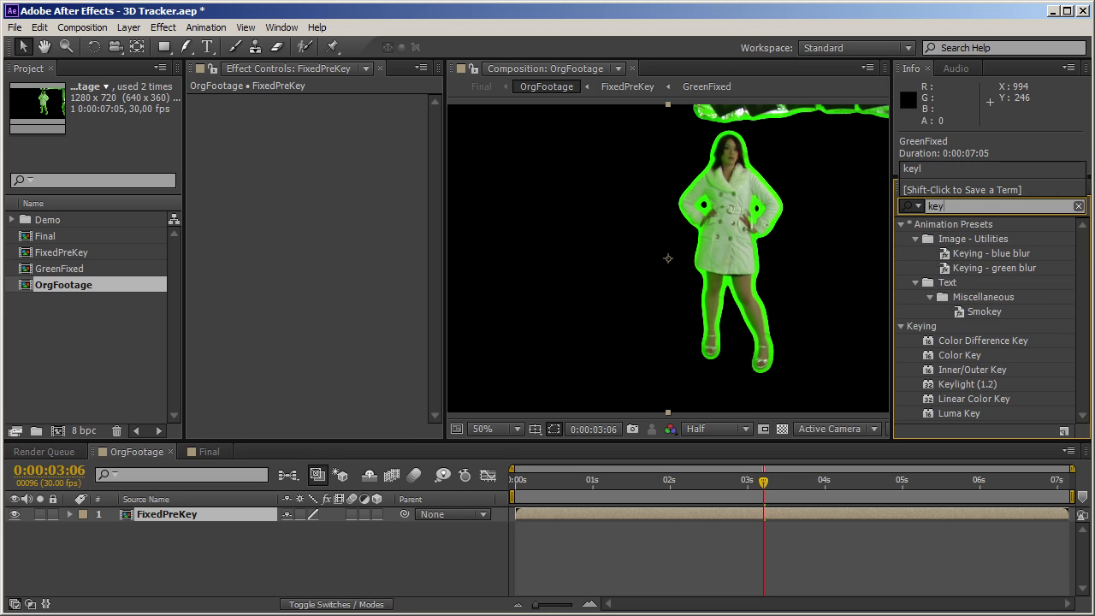
pyautogui.doubleClick(131, 518)
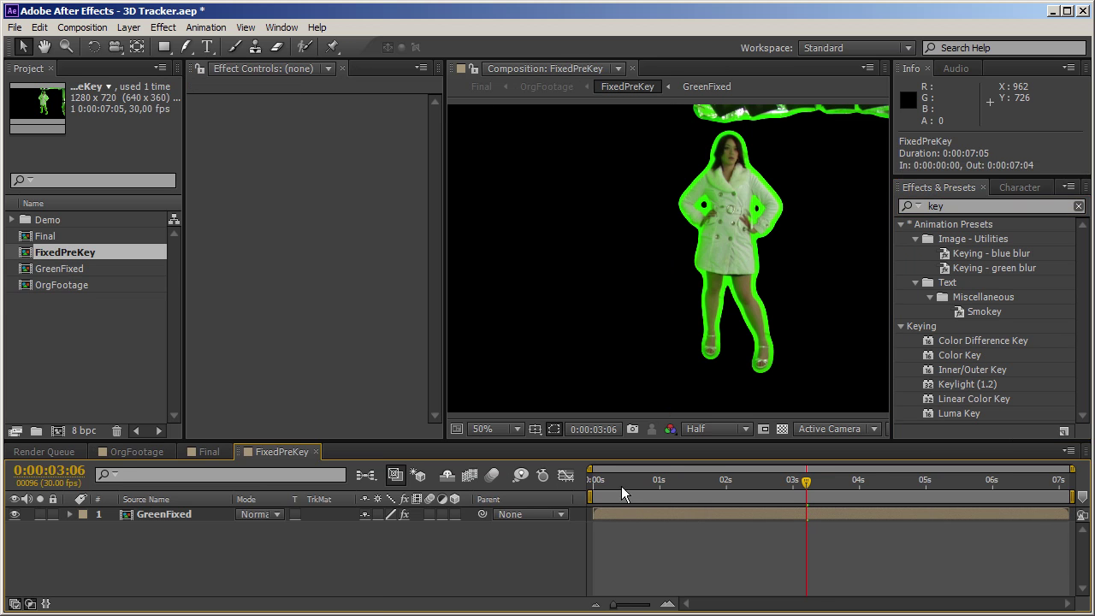
# At 0:00:00:21, draw a rectangular mask about 322 by 496 px around the woman on the GreenFixed layer and nudge it into place
pyautogui.moveTo(621, 486); pyautogui.dragTo(640, 484)
pyautogui.click(657, 514)
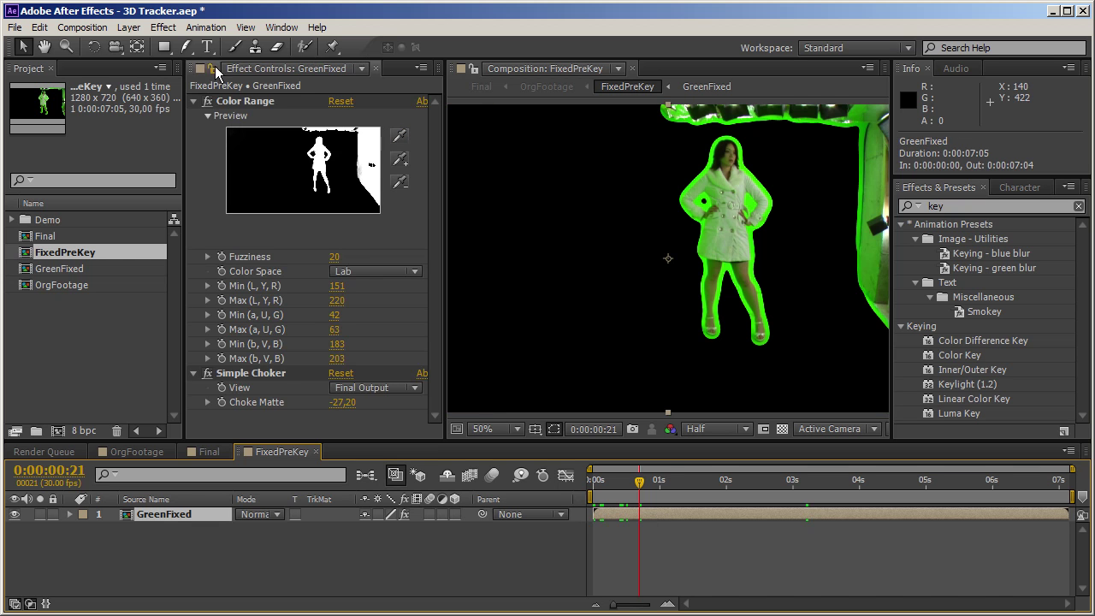
pyautogui.click(164, 47)
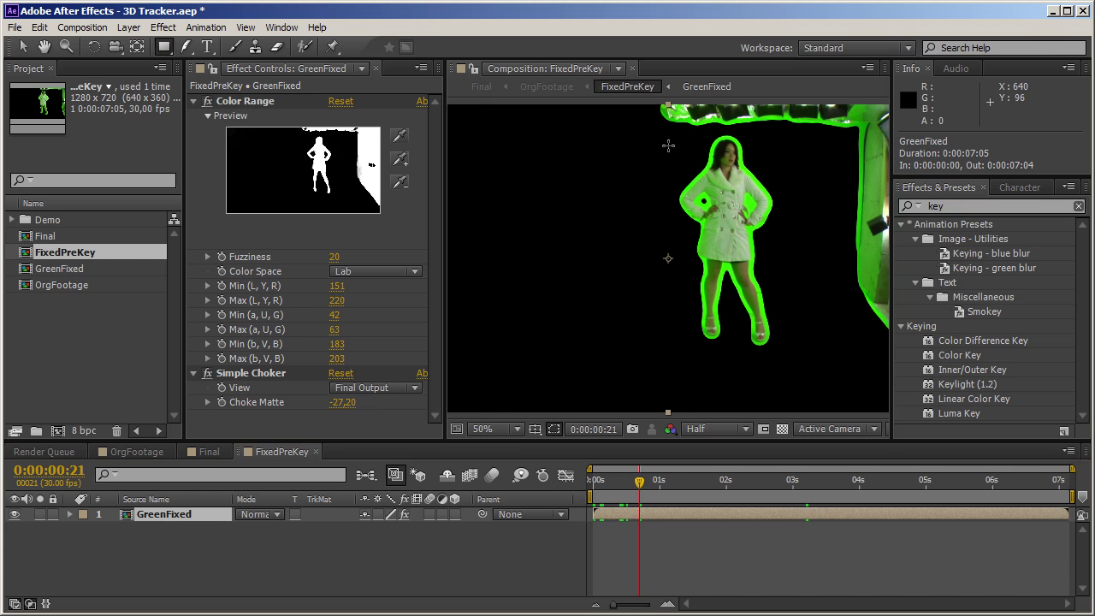
pyautogui.moveTo(656, 136); pyautogui.dragTo(794, 348)
pyautogui.press('v')
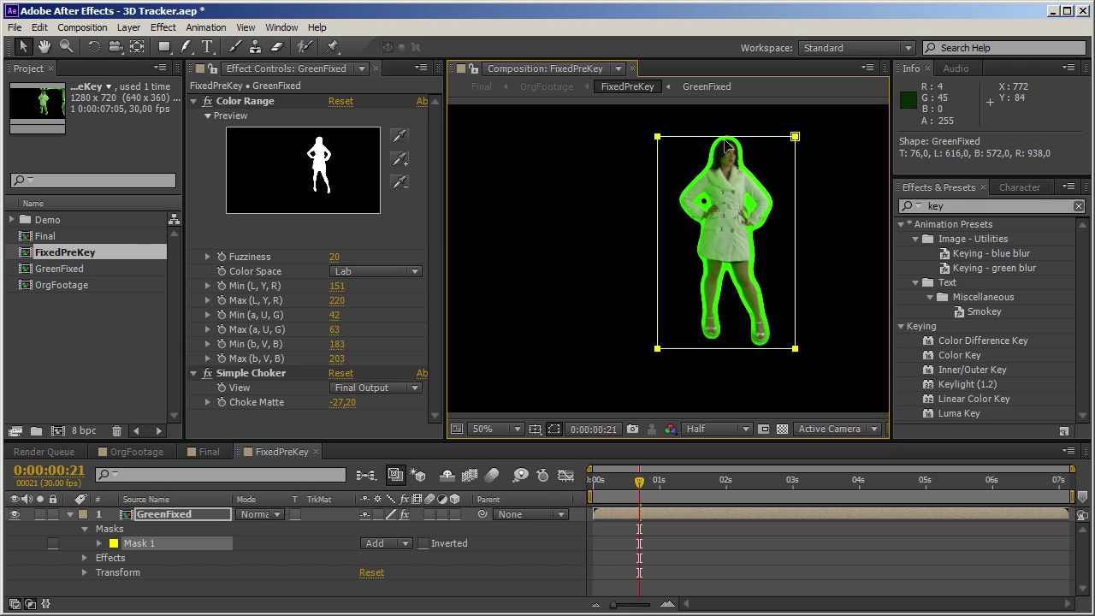
pyautogui.moveTo(725, 136); pyautogui.dragTo(726, 135)
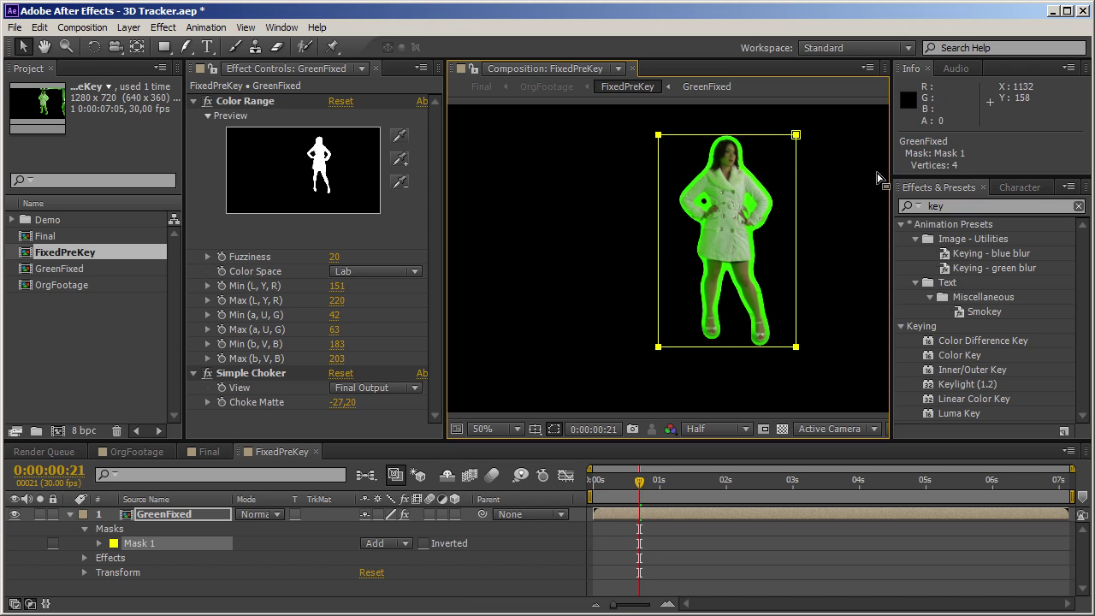
# Raise the mask's upper edge above the woman's head and start keyframing Mask 1's Mask Path at 0:00:00:00
pyautogui.click(780, 154)
pyautogui.click(767, 139)
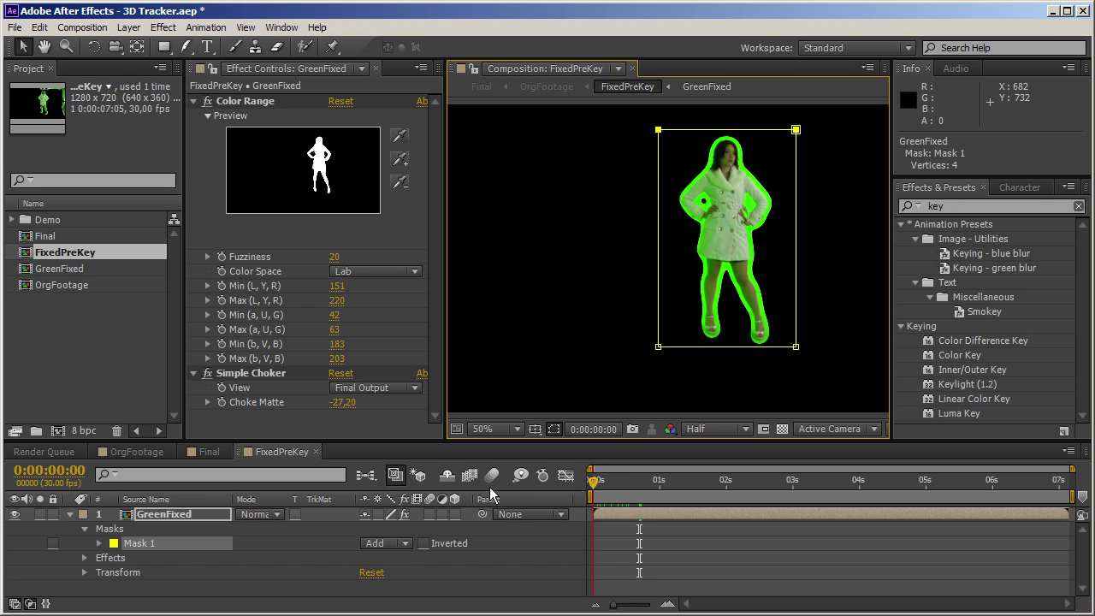
pyautogui.press('Home')
pyautogui.click(96, 552)
pyautogui.click(99, 543)
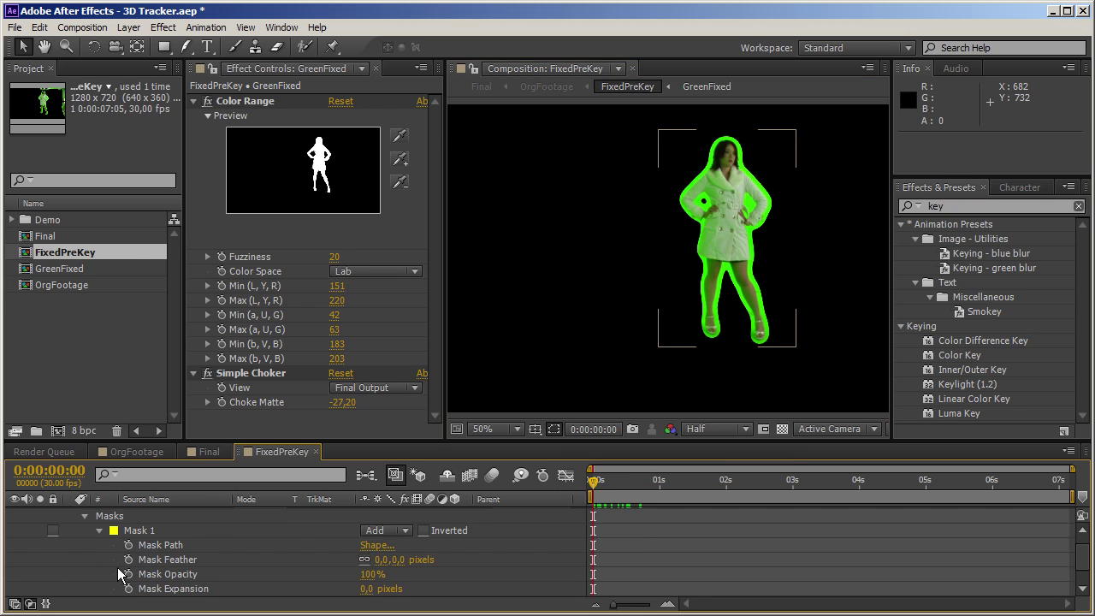
pyautogui.click(129, 544)
# At 0:00:02:10, shift Mask 1 down past the woman's feet and stretch it upward to 107.5% height, clearing her head
pyautogui.moveTo(595, 481); pyautogui.dragTo(748, 488)
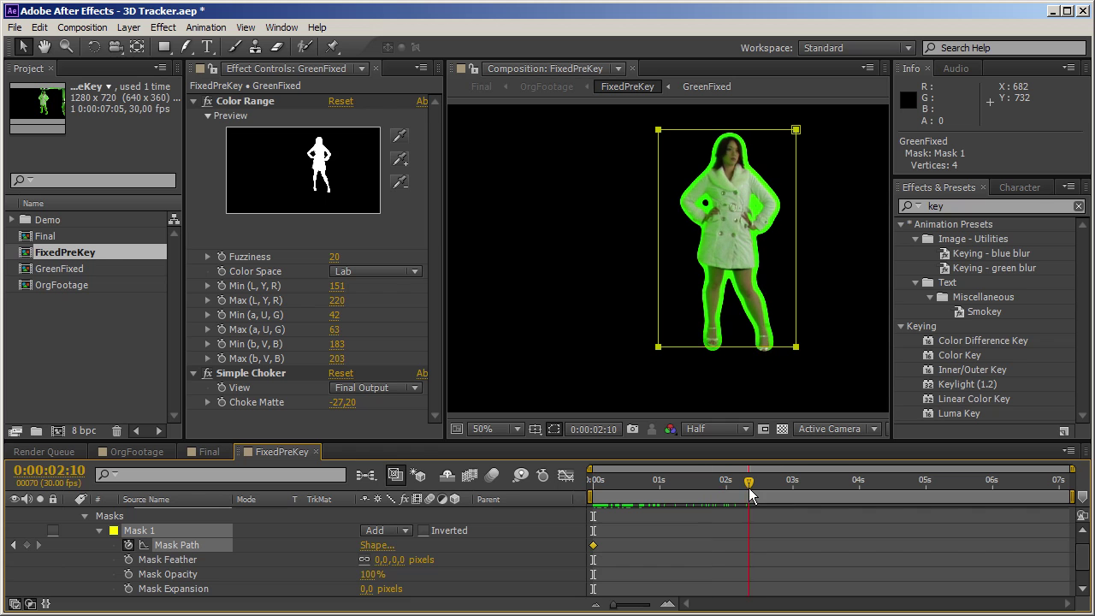
pyautogui.moveTo(784, 348); pyautogui.dragTo(784, 364)
pyautogui.doubleClick(788, 366)
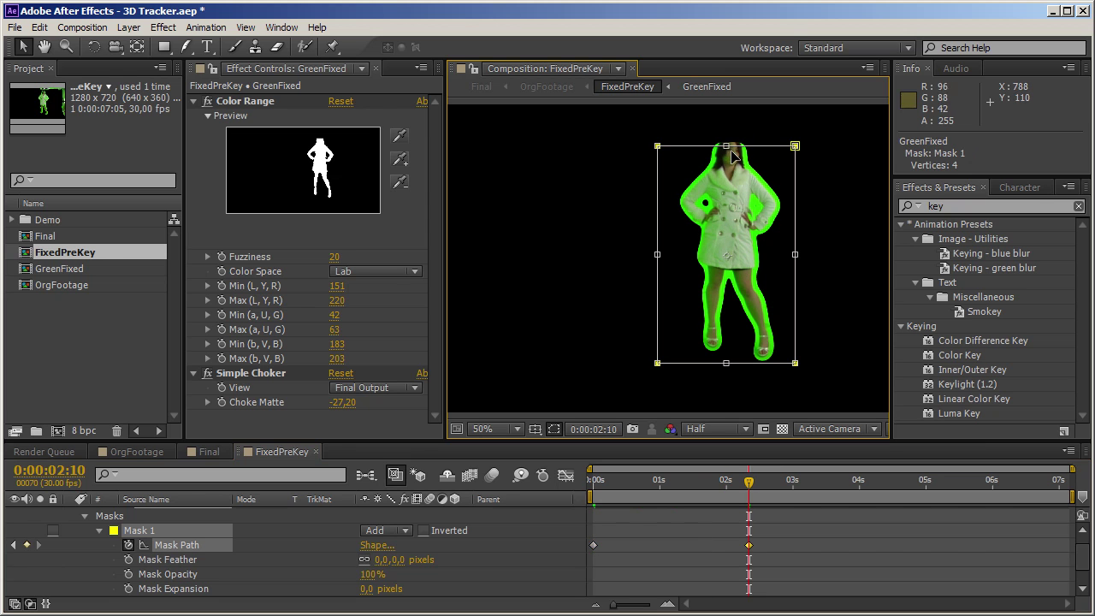
pyautogui.moveTo(726, 145); pyautogui.dragTo(727, 130)
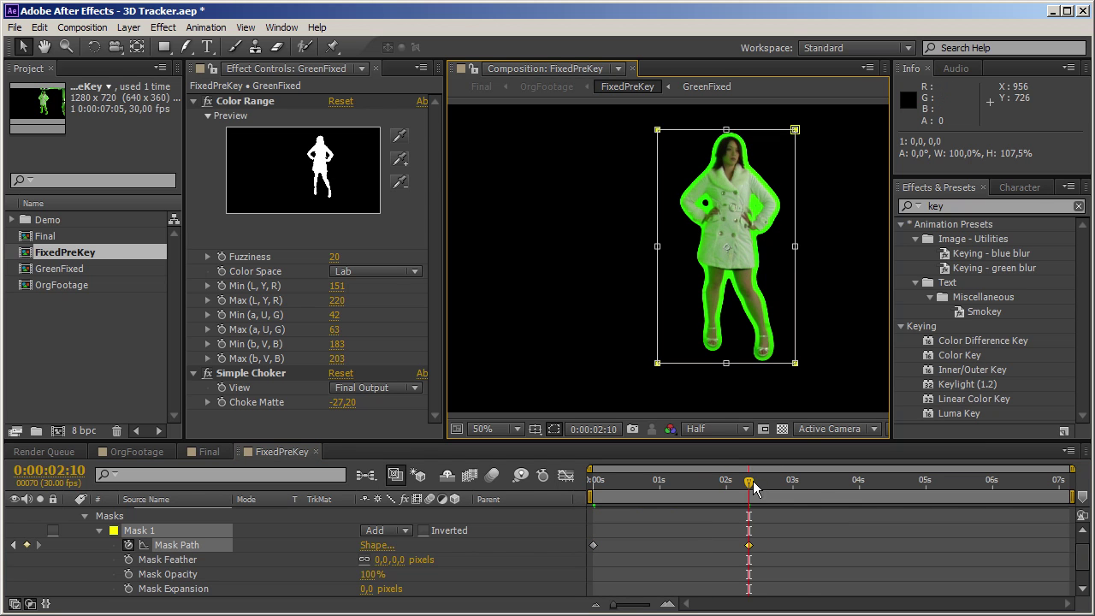
# At 0:00:03:24, extend Mask 1 below the woman's feet and raise its upper edge, stretching its height by 103.3%
pyautogui.press('space')
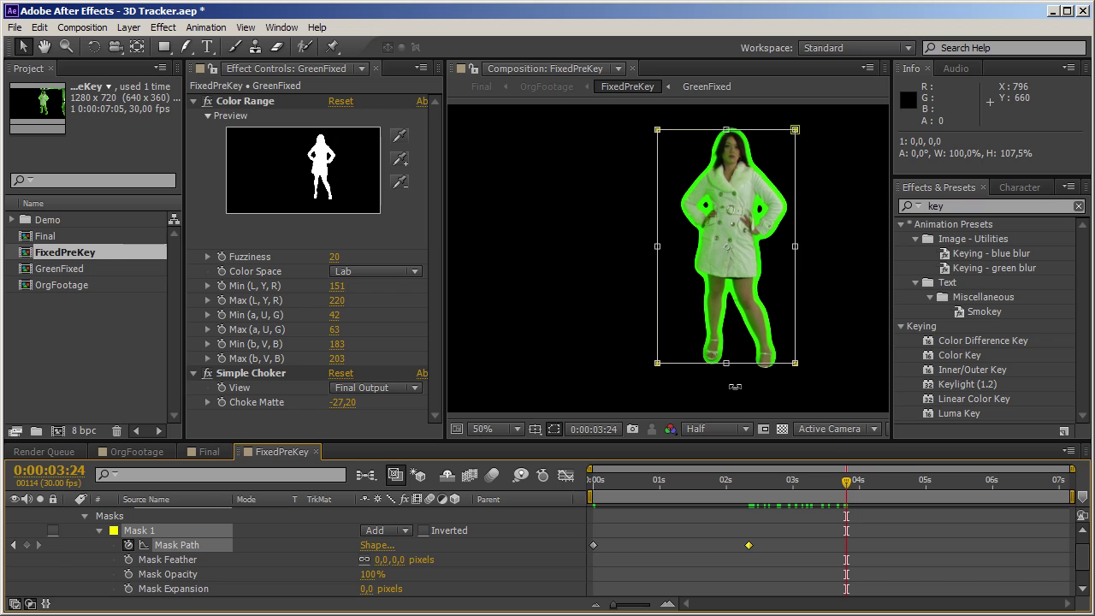
pyautogui.moveTo(727, 363); pyautogui.dragTo(727, 390)
pyautogui.moveTo(726, 138); pyautogui.dragTo(726, 128)
# At 0:00:05:08, stretch Mask 1 downward to 103.9% height and check the rest of the shot
pyautogui.moveTo(851, 483); pyautogui.dragTo(944, 484)
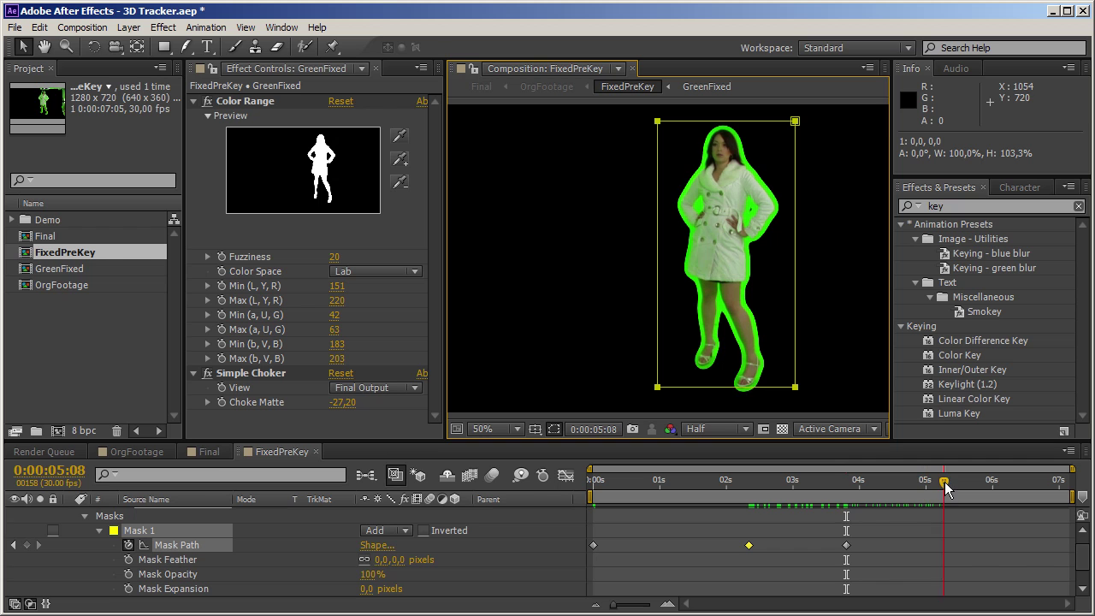
pyautogui.moveTo(726, 387); pyautogui.dragTo(726, 397)
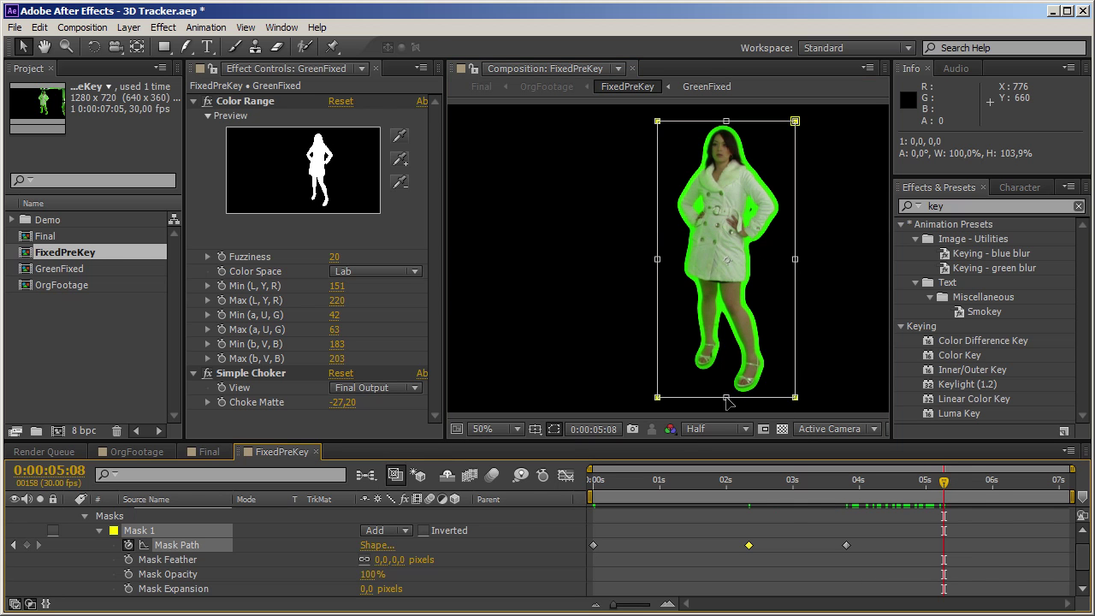
pyautogui.moveTo(944, 484); pyautogui.dragTo(1058, 489)
pyautogui.press('Home')
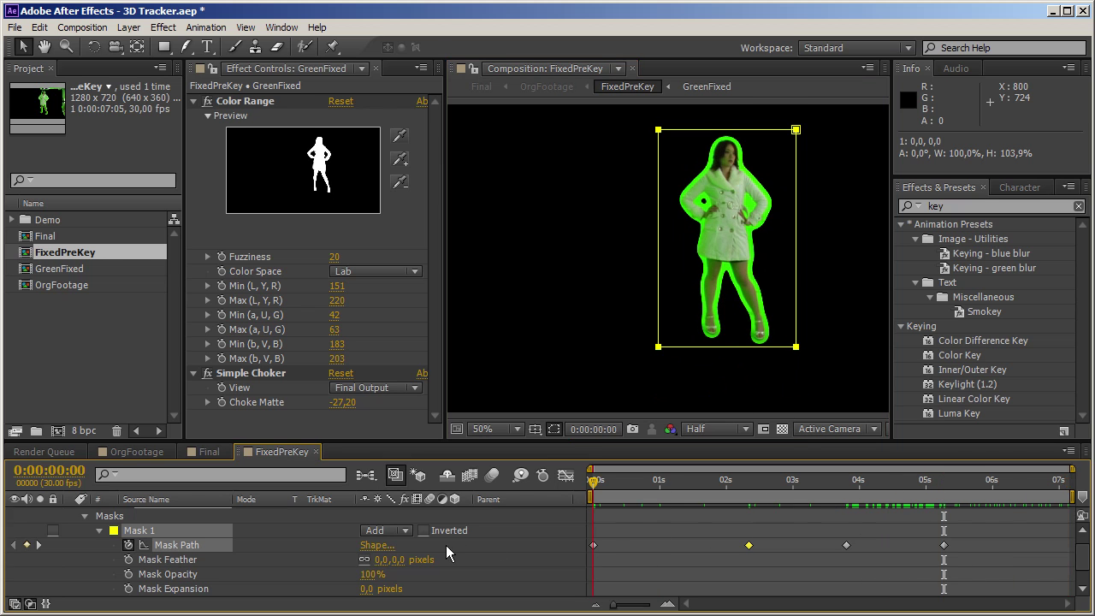
# Open the OrgFootage composition and apply Keylight (1.2) to the FixedPreKey layer
pyautogui.press('Tab')
pyautogui.press('Left')
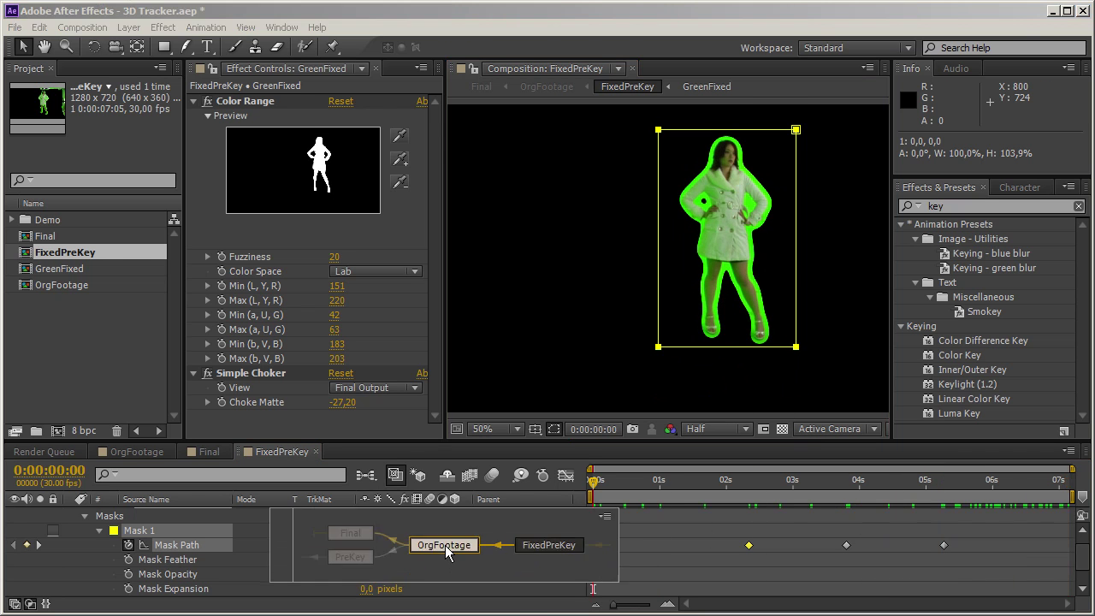
pyautogui.click(445, 544)
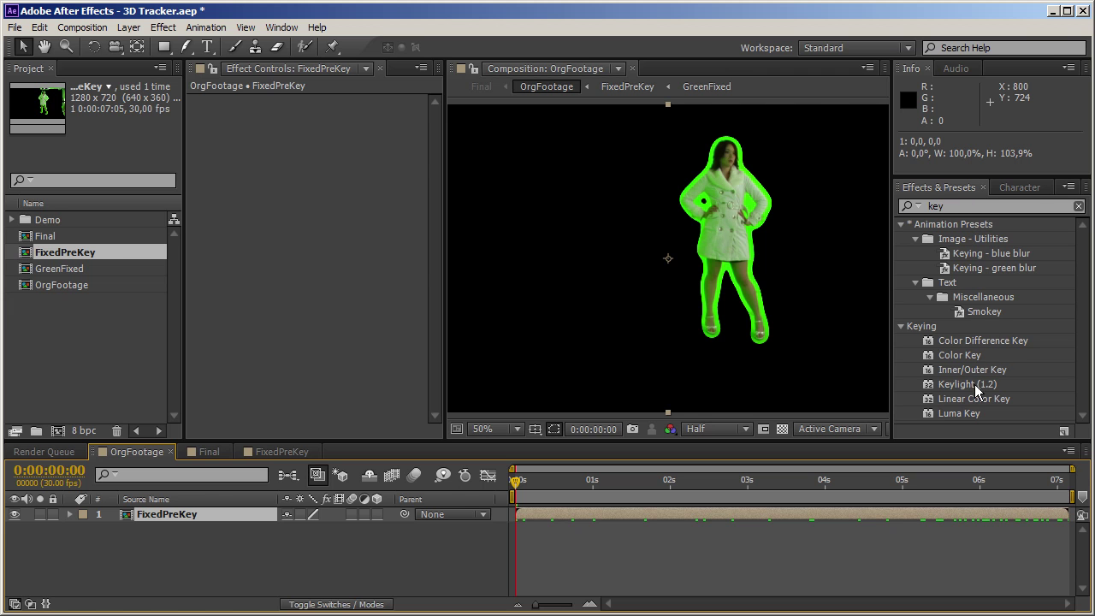
pyautogui.moveTo(975, 386); pyautogui.dragTo(667, 258)
# Sample the green around the woman as Keylight's Screen Colour and show the transparency grid
pyautogui.click(359, 209)
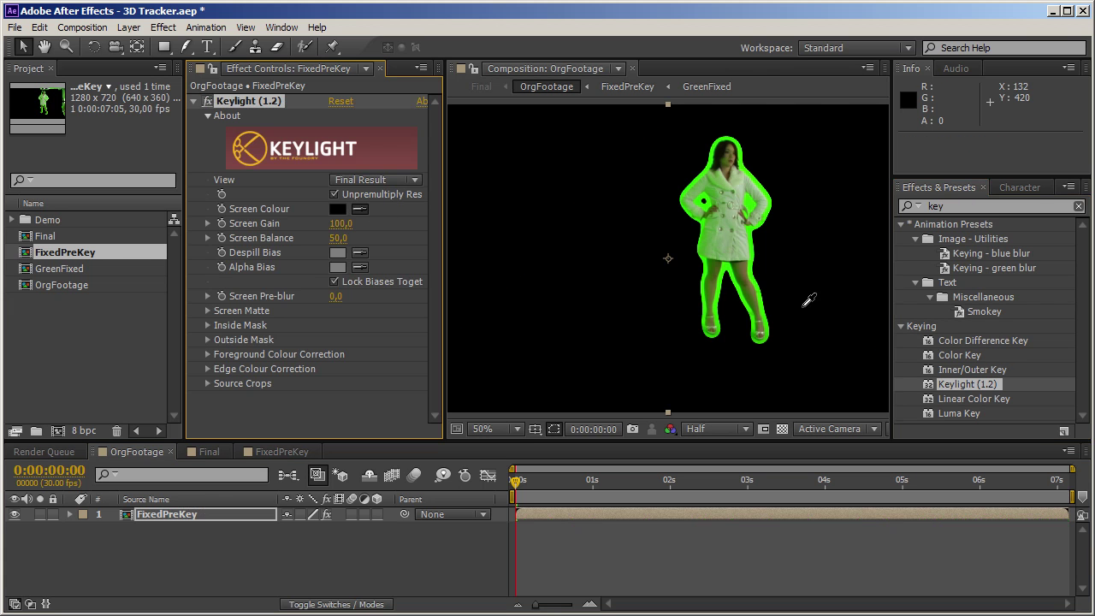
pyautogui.click(731, 270)
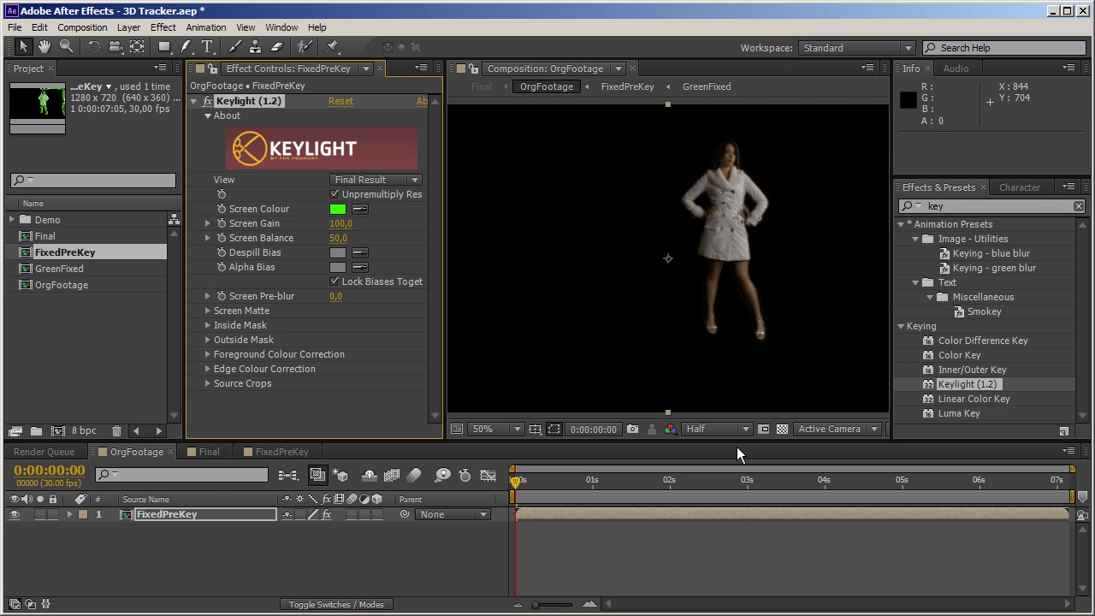
pyautogui.click(782, 428)
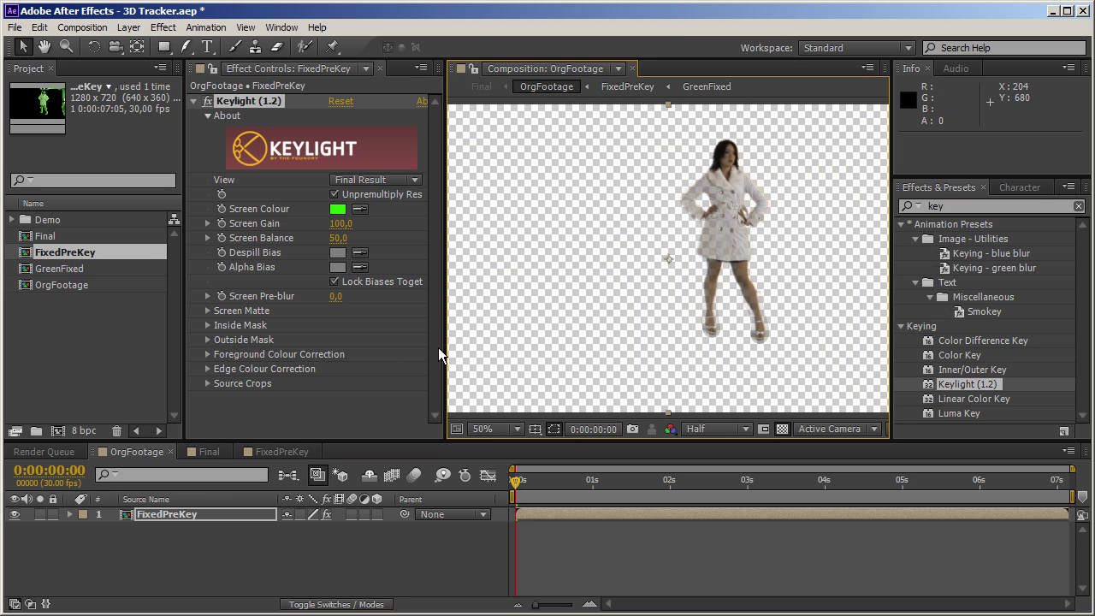
# In Keylight's Screen Matte, set Clip White to 46 and Clip Black to 35, and preview the key at 100% magnification
pyautogui.press('.')
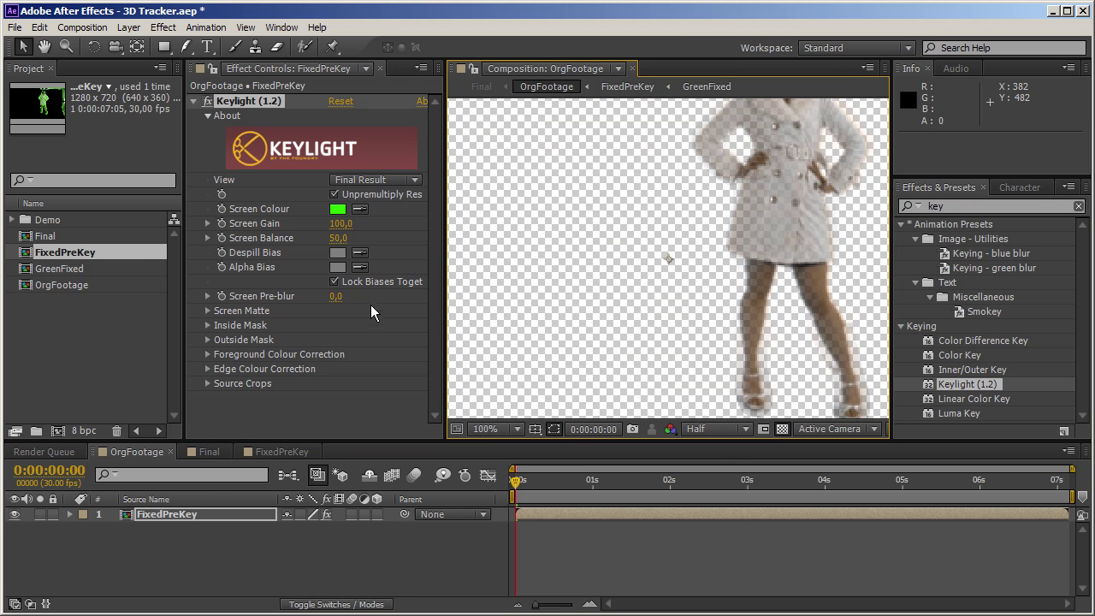
pyautogui.click(209, 310)
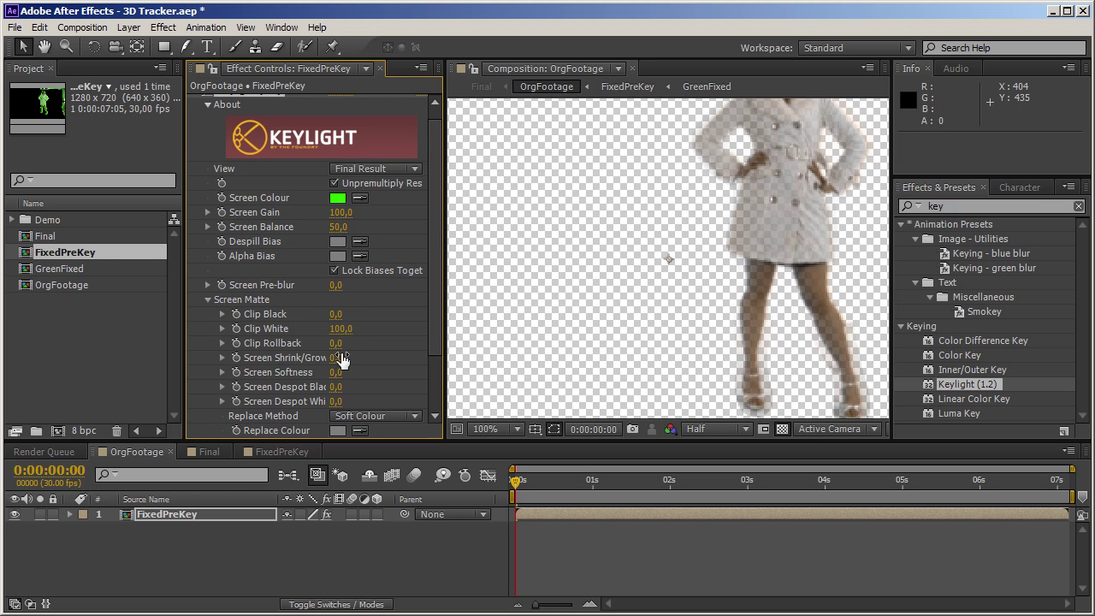
pyautogui.moveTo(340, 328); pyautogui.dragTo(297, 337)
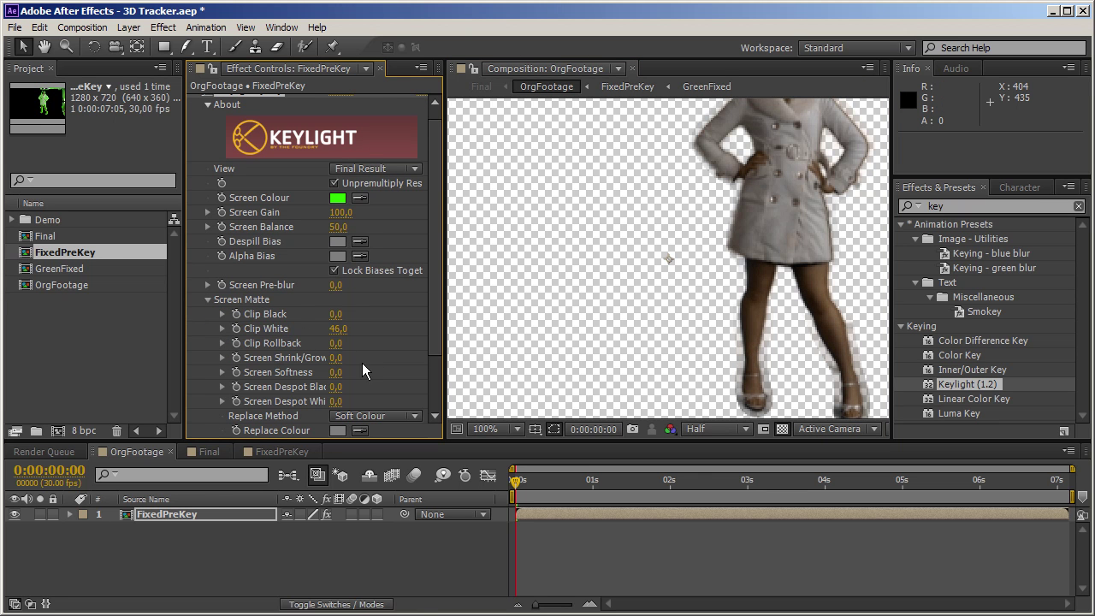
pyautogui.moveTo(337, 314); pyautogui.dragTo(367, 314)
pyautogui.press('h')
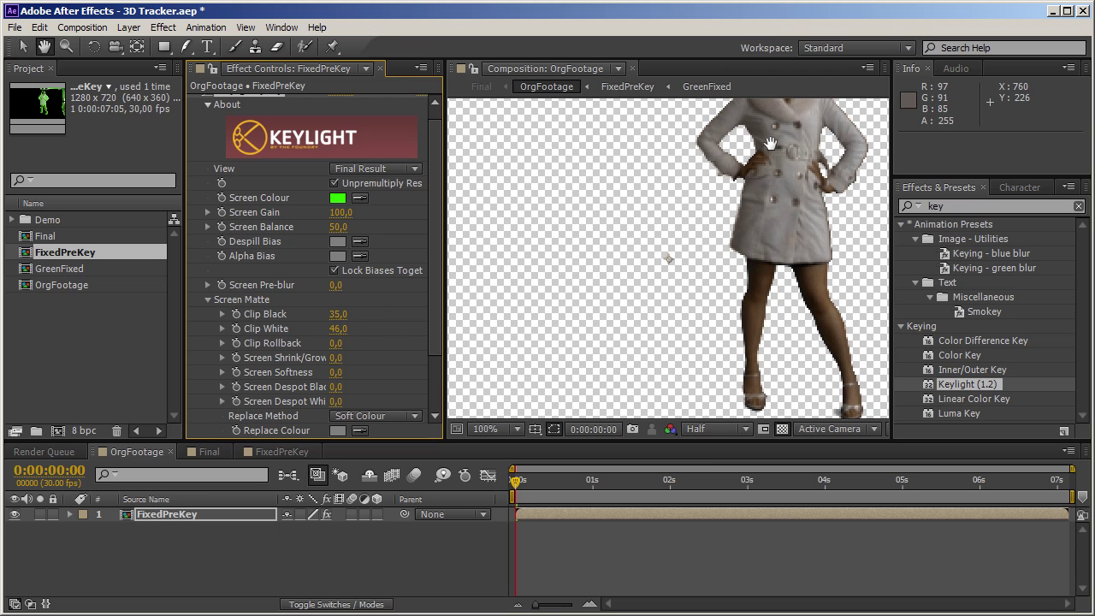
pyautogui.moveTo(766, 142); pyautogui.dragTo(708, 197)
pyautogui.press('v')
pyautogui.press('space')
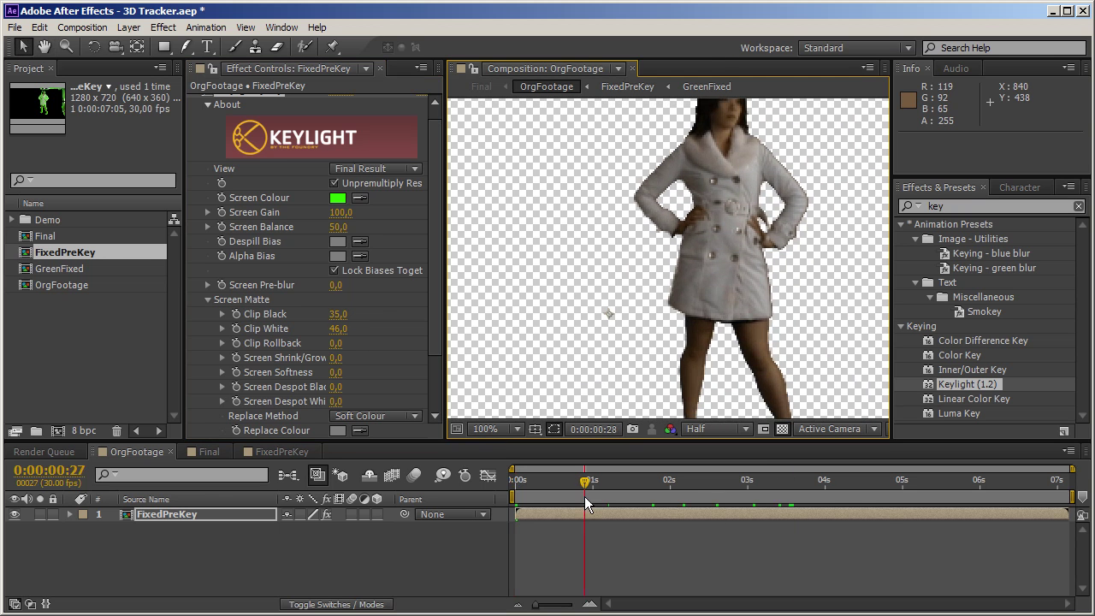
pyautogui.click(332, 567)
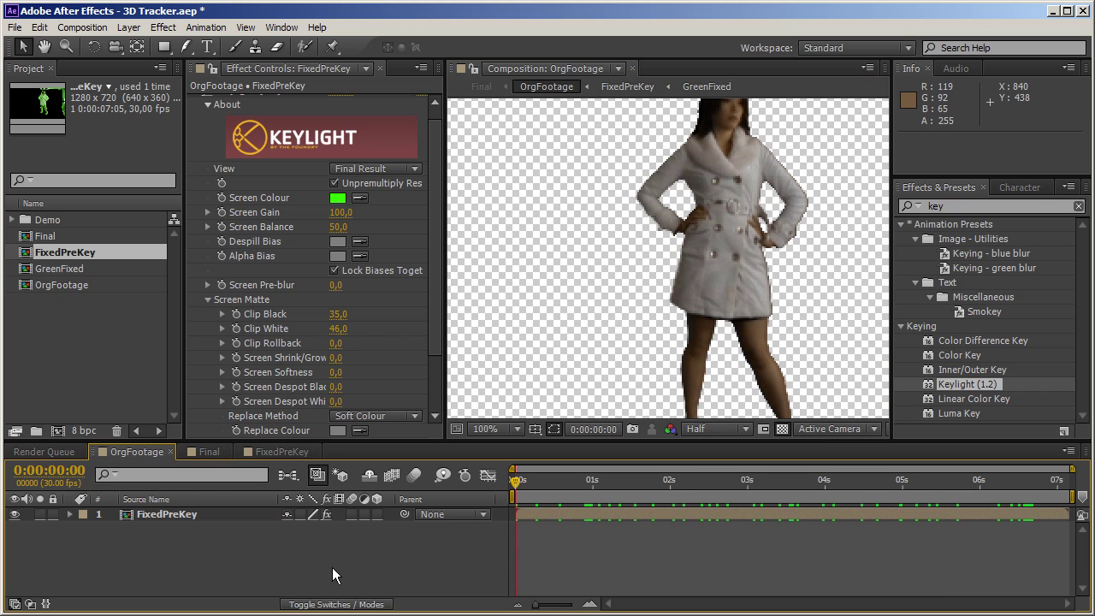
# Open the Final composition and display the 3D Camera Tracker points of the OrgFootage layer
pyautogui.click(208, 452)
pyautogui.click(775, 481)
pyautogui.moveTo(808, 498); pyautogui.dragTo(551, 531)
pyautogui.click(208, 542)
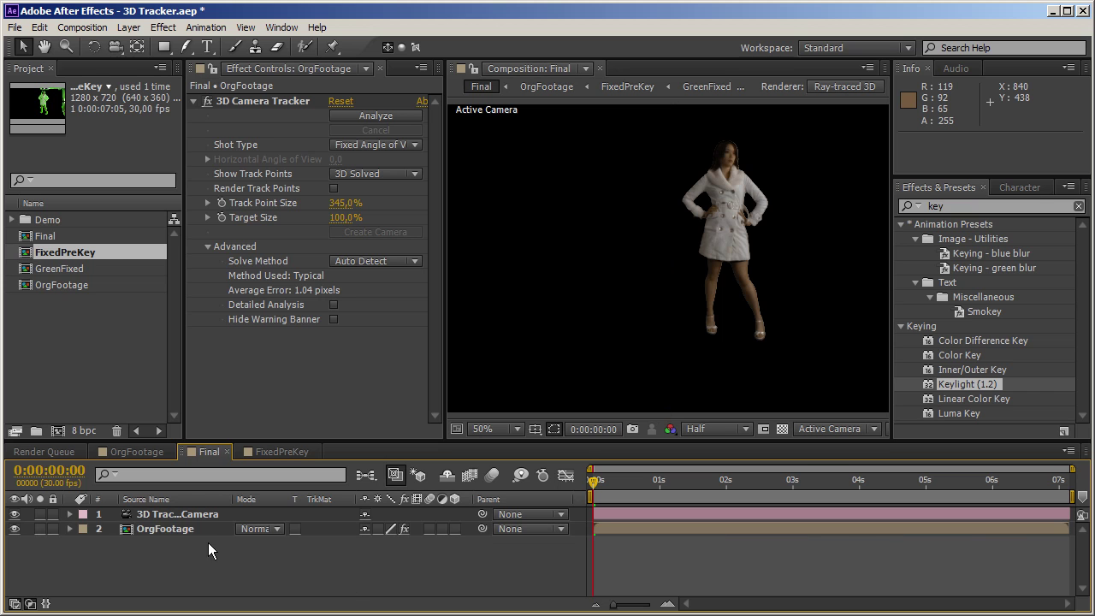
pyautogui.click(170, 527)
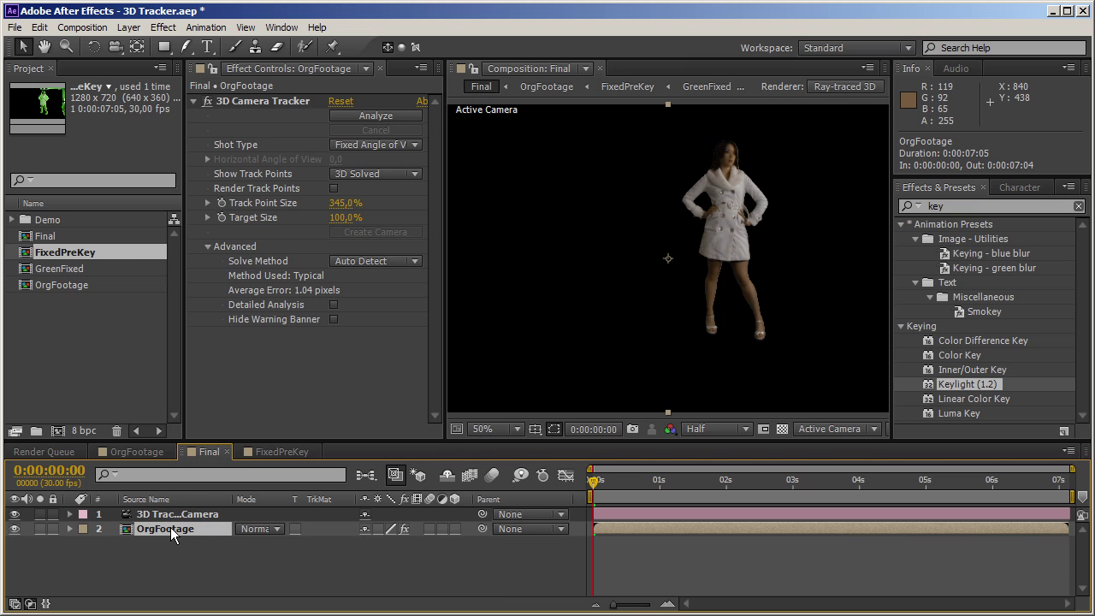
pyautogui.click(277, 103)
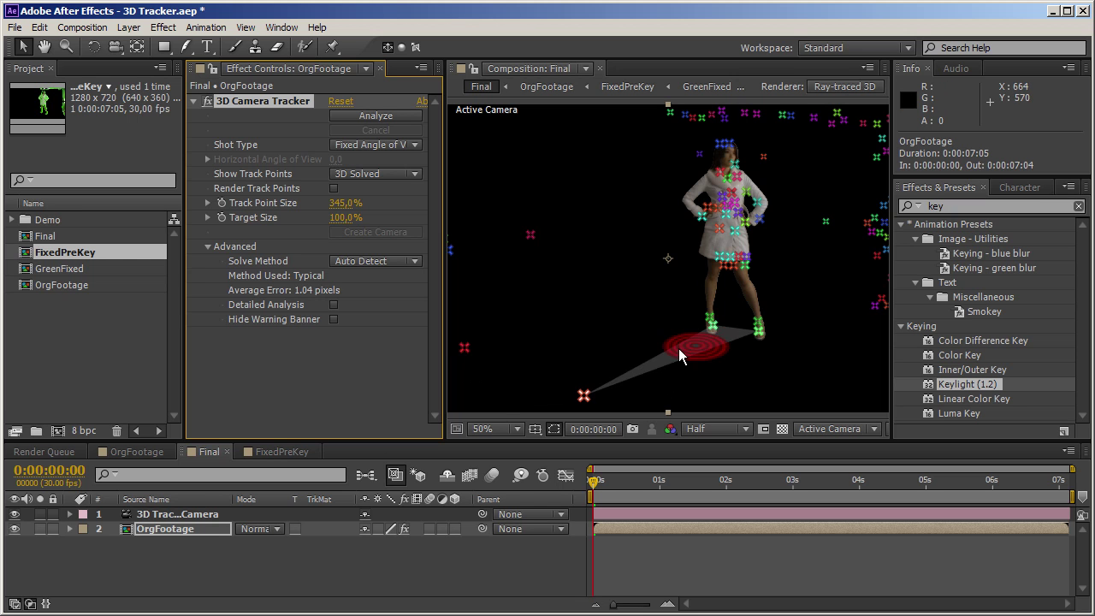
# Open the Room3D composition from the Demo folder and orbit its camera to examine the room
pyautogui.click(111, 318)
pyautogui.click(13, 220)
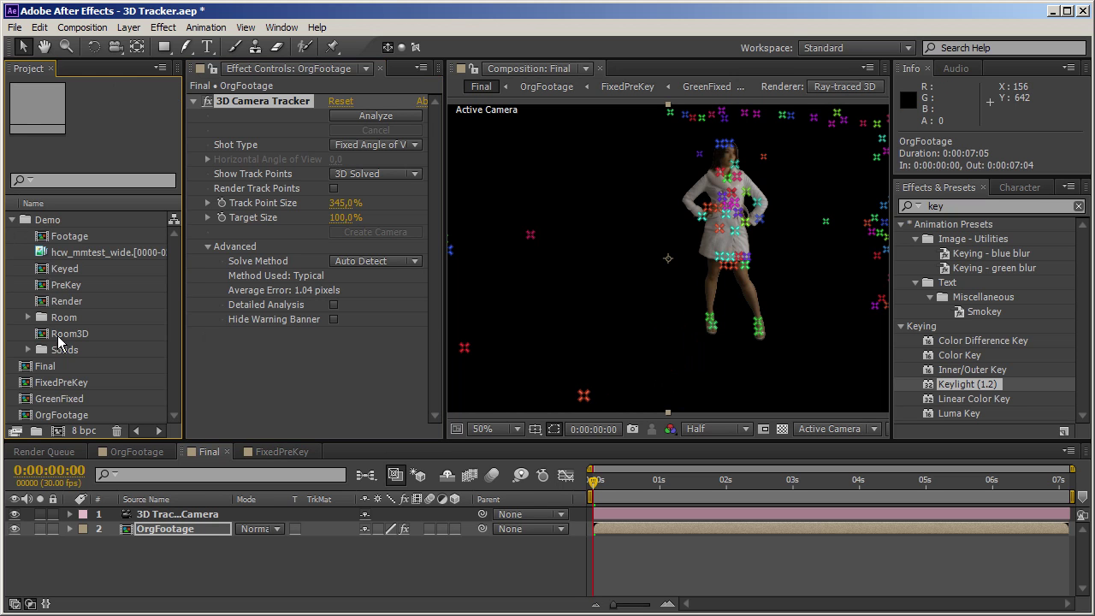
pyautogui.click(71, 335)
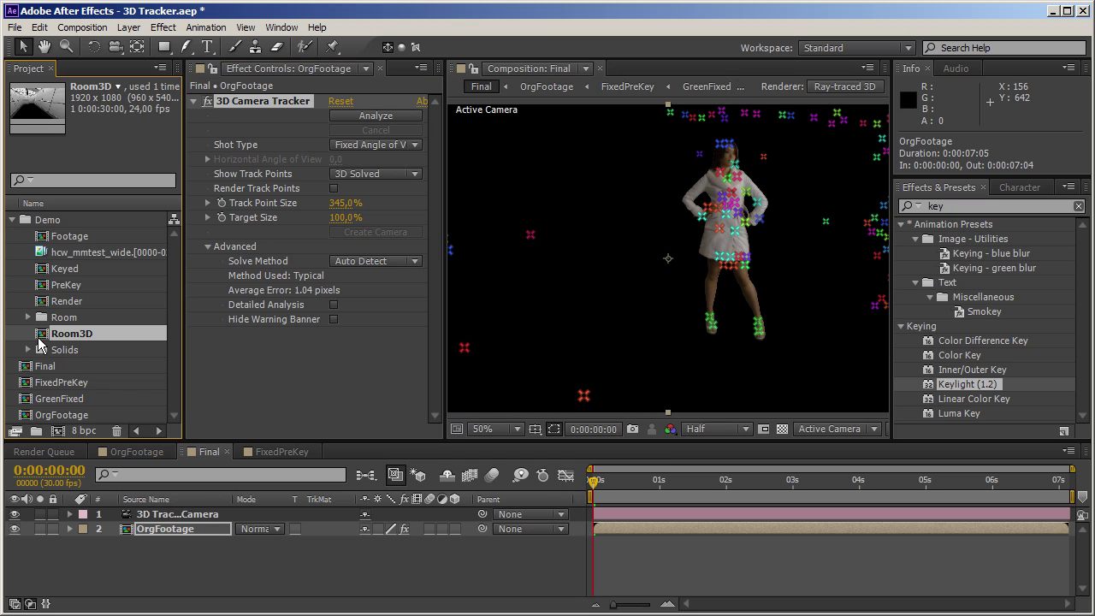
pyautogui.doubleClick(43, 338)
pyautogui.press('c')
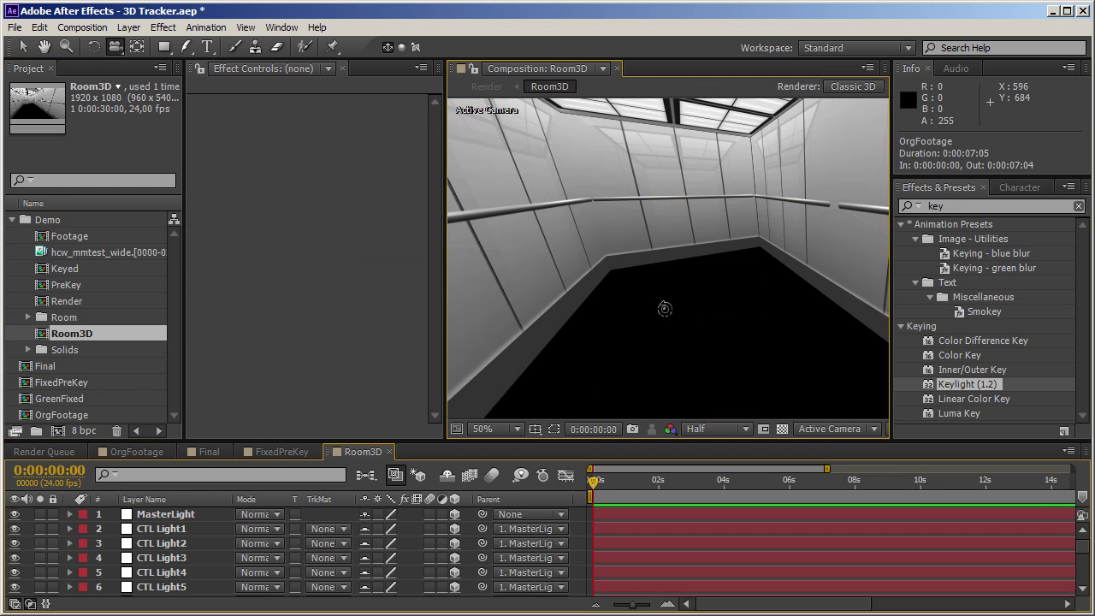
pyautogui.moveTo(664, 307)
pyautogui.mouseDown()
pyautogui.moveTo(878, 307)
pyautogui.moveTo(650, 308)
pyautogui.moveTo(753, 304)
pyautogui.moveTo(667, 306)
pyautogui.moveTo(710, 304)
pyautogui.moveTo(680, 304)
pyautogui.mouseUp()
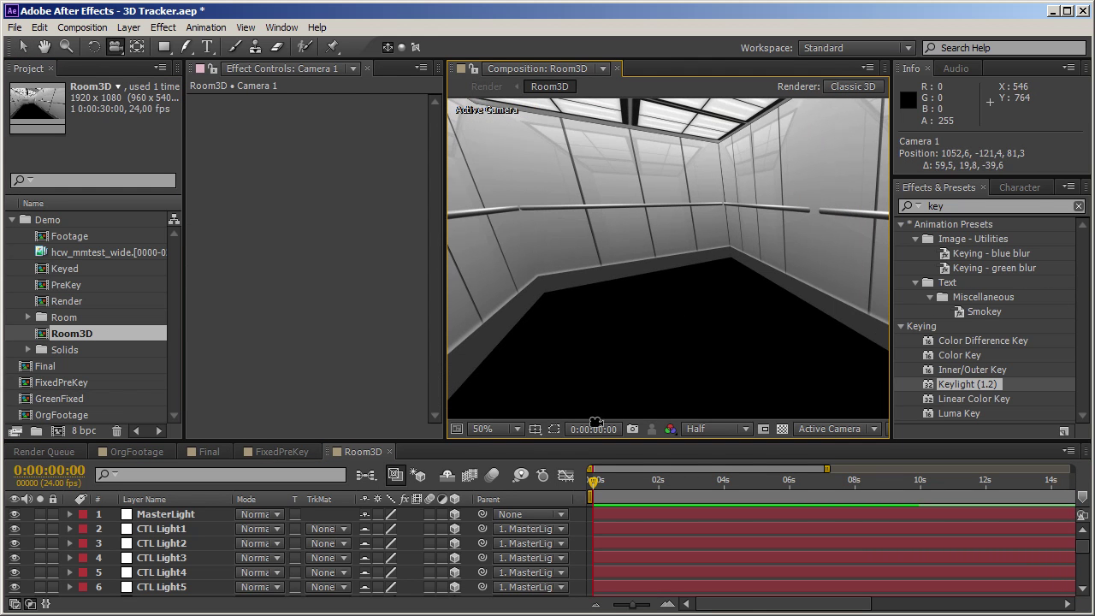
# Return to the Final composition and add Room3D as a layer directly above OrgFootage
pyautogui.click(204, 451)
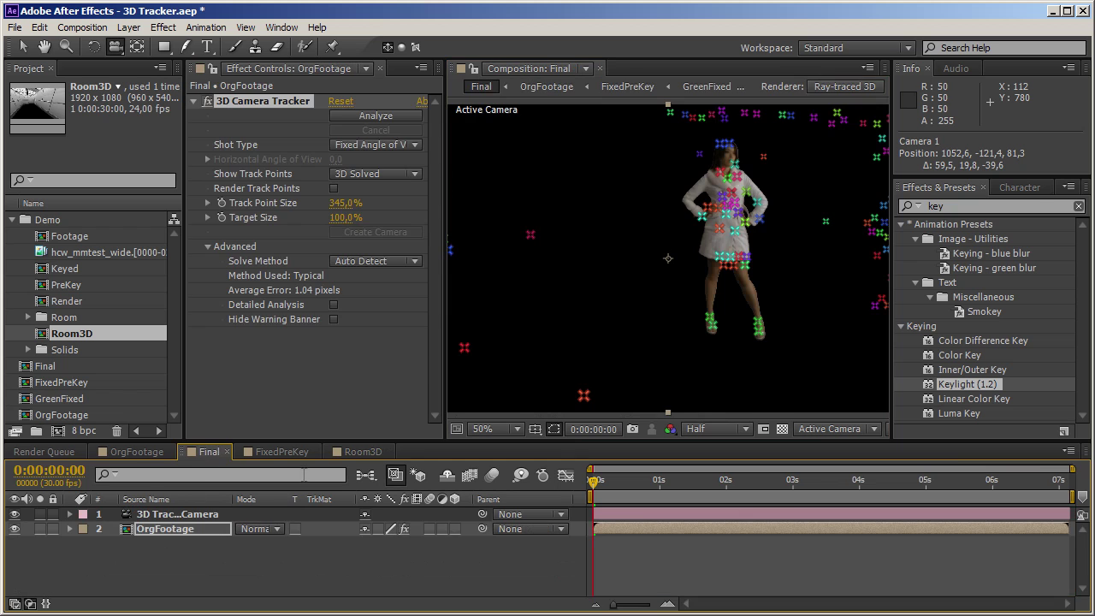
pyautogui.click(308, 584)
pyautogui.moveTo(80, 333); pyautogui.dragTo(159, 523)
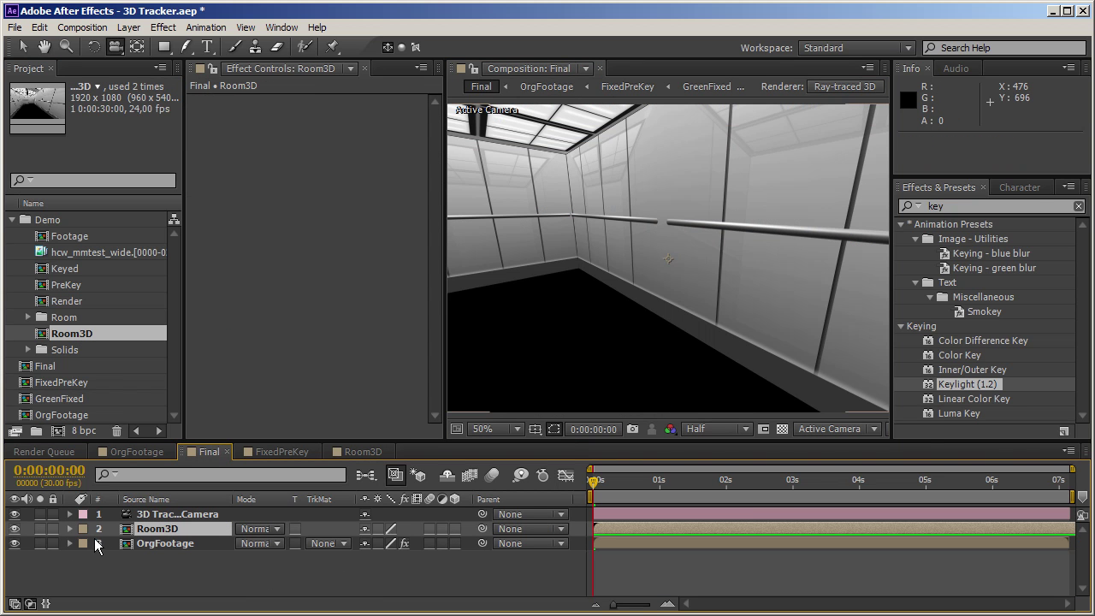
# Enable Collapse Transformations and 3D for the Room3D layer and place it beneath OrgFootage
pyautogui.click(378, 529)
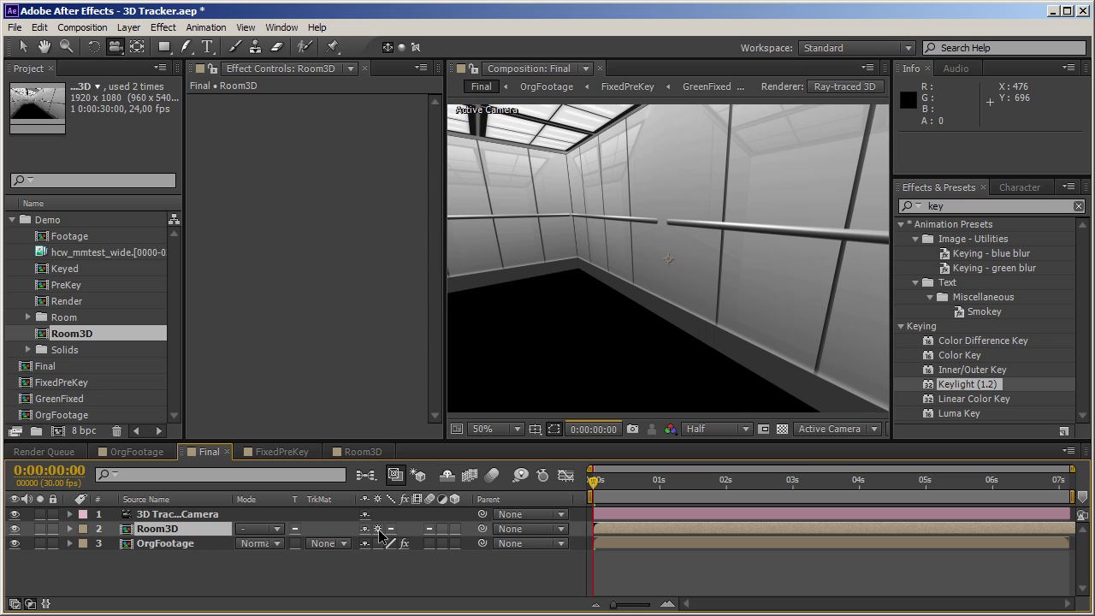
pyautogui.click(454, 528)
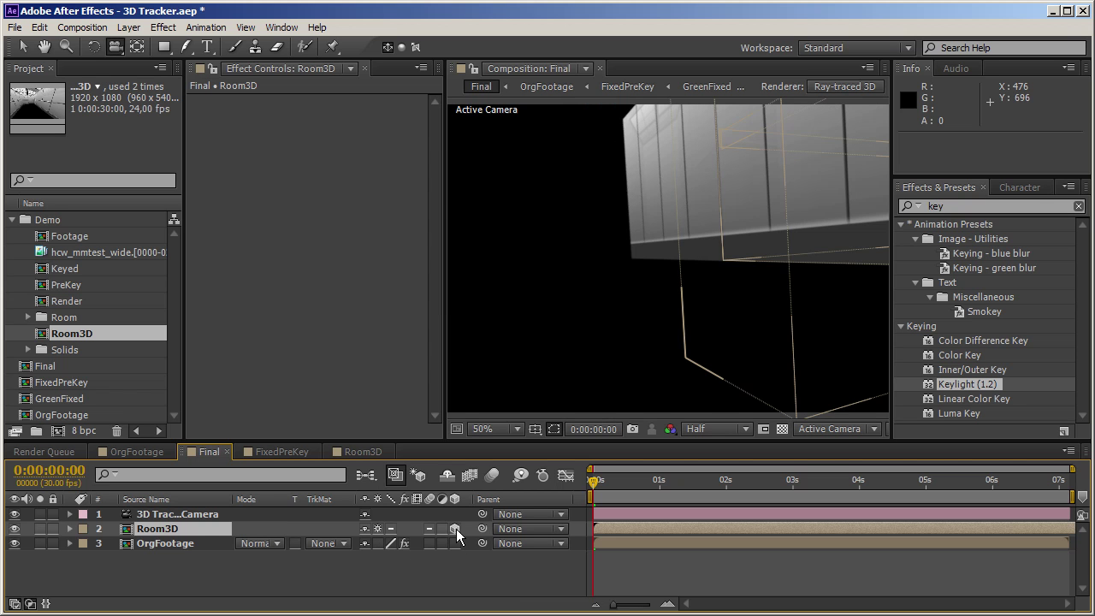
pyautogui.click(174, 547)
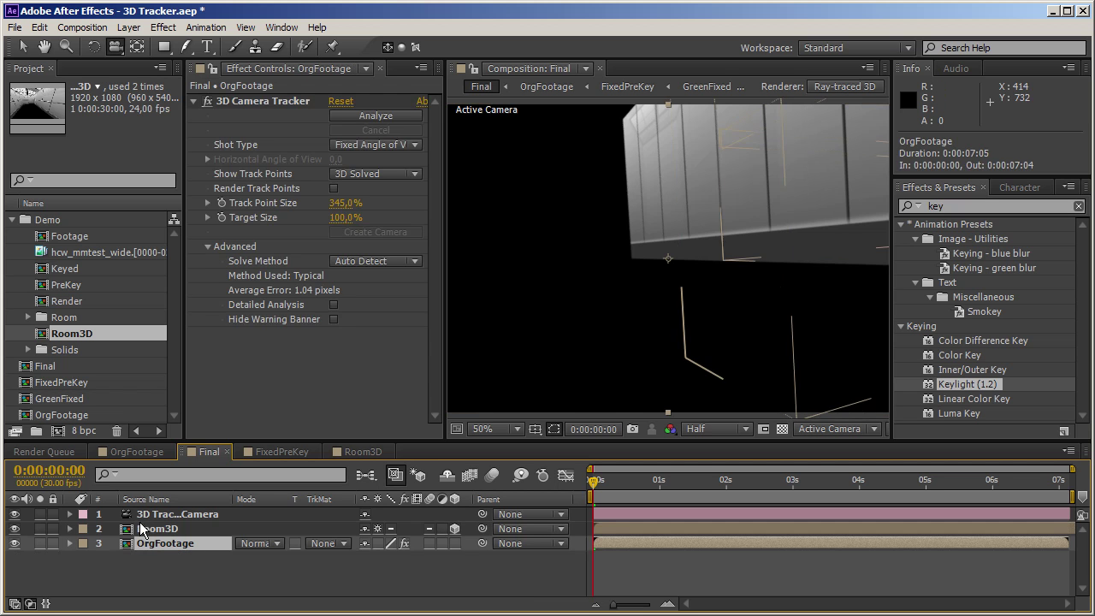
pyautogui.moveTo(153, 536); pyautogui.dragTo(147, 553)
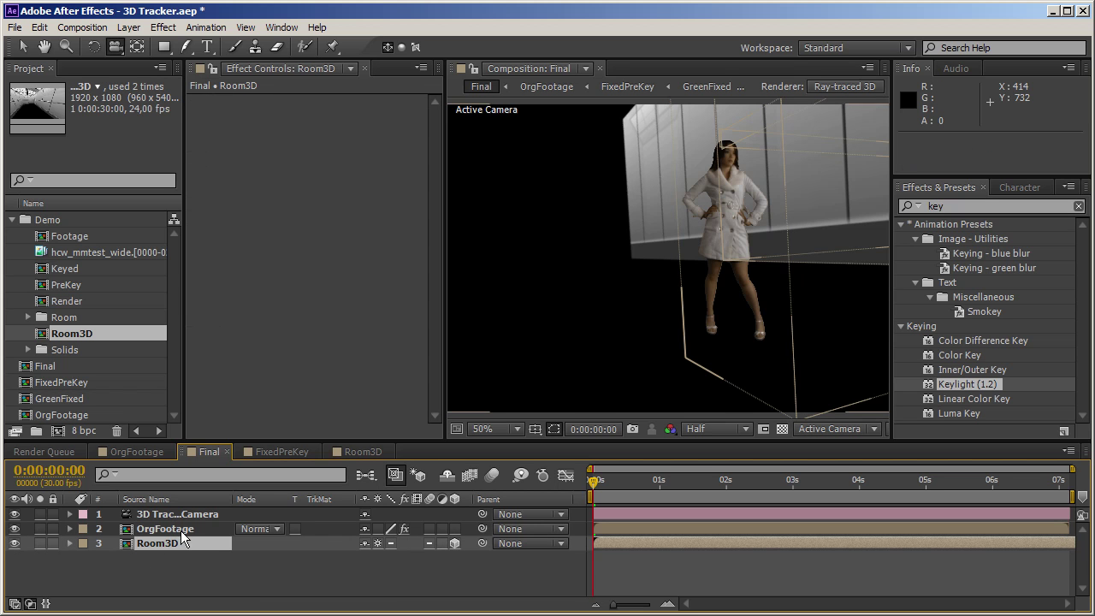
# Display the 3D Camera Tracker points of the OrgFootage layer and move to 0:00:07:01
pyautogui.click(182, 528)
pyautogui.moveTo(663, 480); pyautogui.dragTo(818, 481)
pyautogui.click(262, 102)
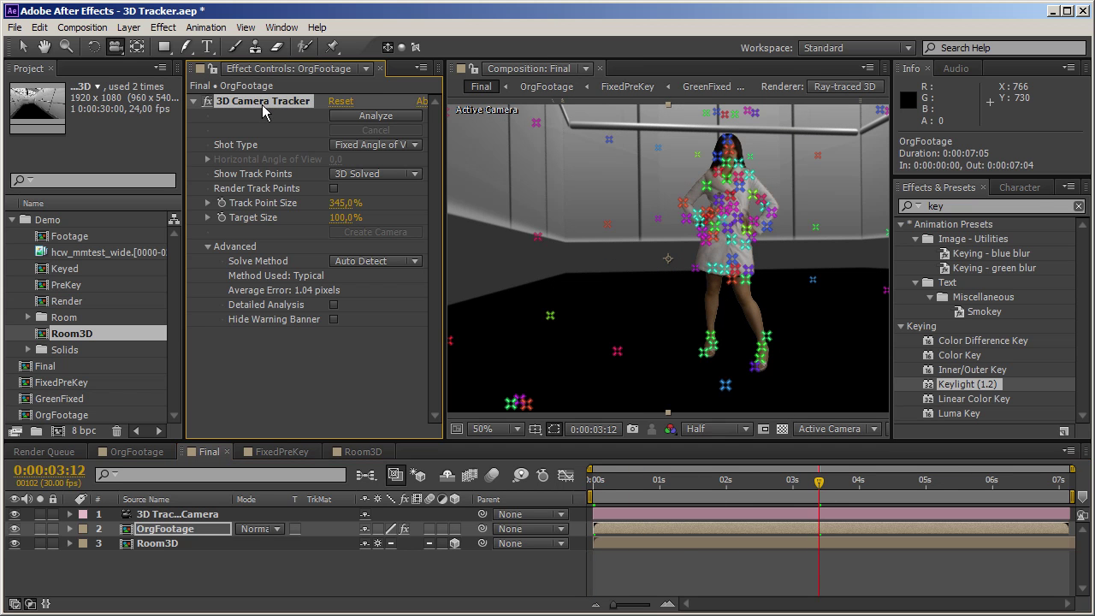
pyautogui.moveTo(819, 480); pyautogui.dragTo(1062, 503)
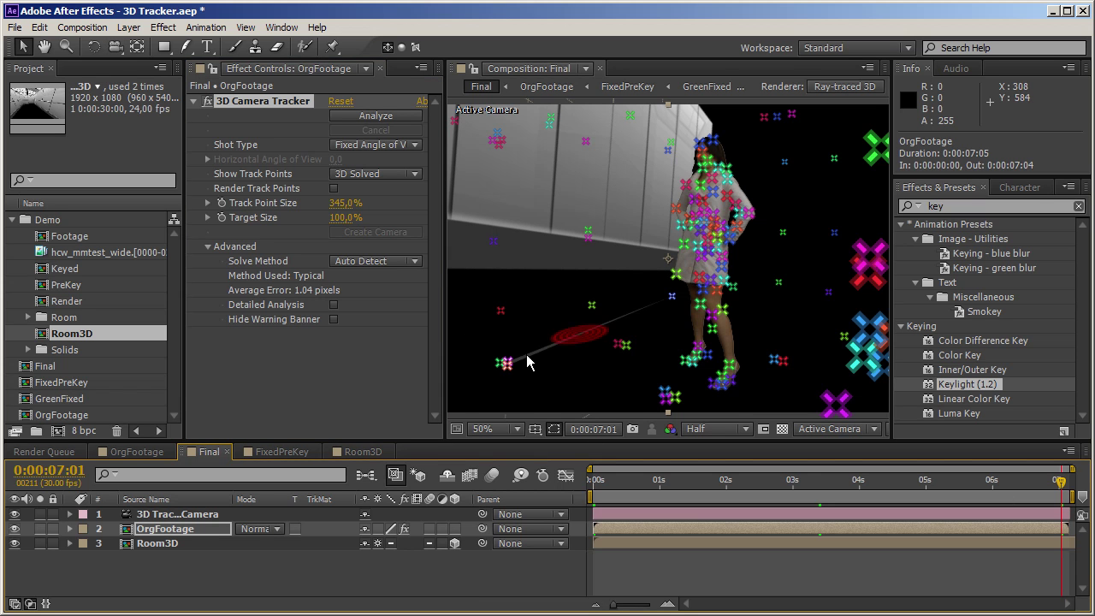
# Select the three clusters of track points on the floor beside the woman and create a null from them
pyautogui.moveTo(477, 361); pyautogui.dragTo(545, 382)
pyautogui.moveTo(643, 380)
pyautogui.mouseDown()
pyautogui.moveTo(658, 424)
pyautogui.moveTo(695, 387)
pyautogui.moveTo(644, 382)
pyautogui.moveTo(604, 335)
pyautogui.mouseUp()
pyautogui.rightClick(595, 369)
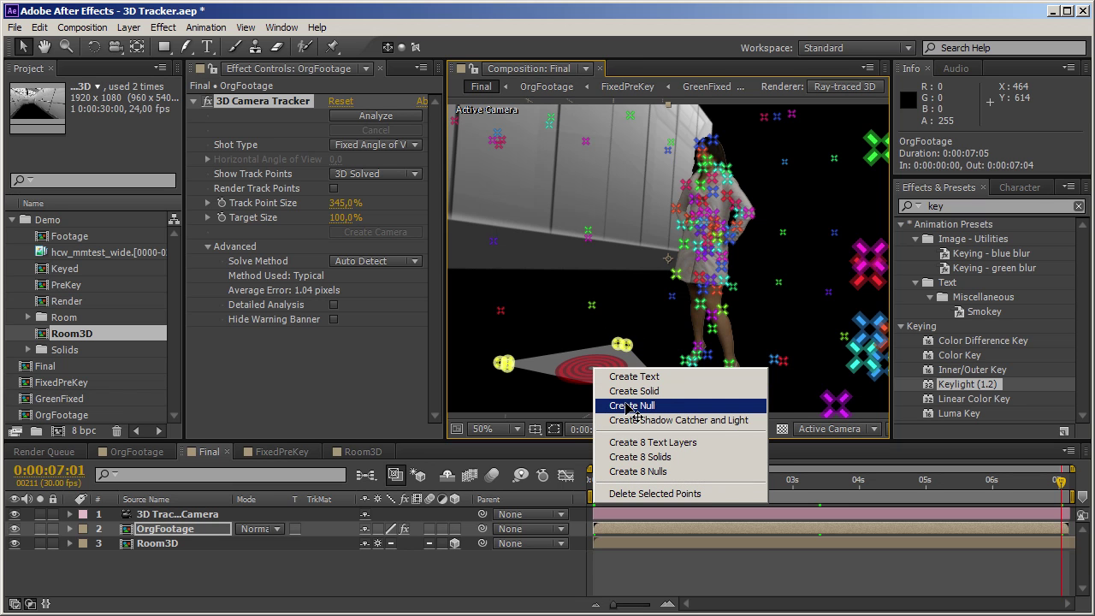
pyautogui.click(630, 406)
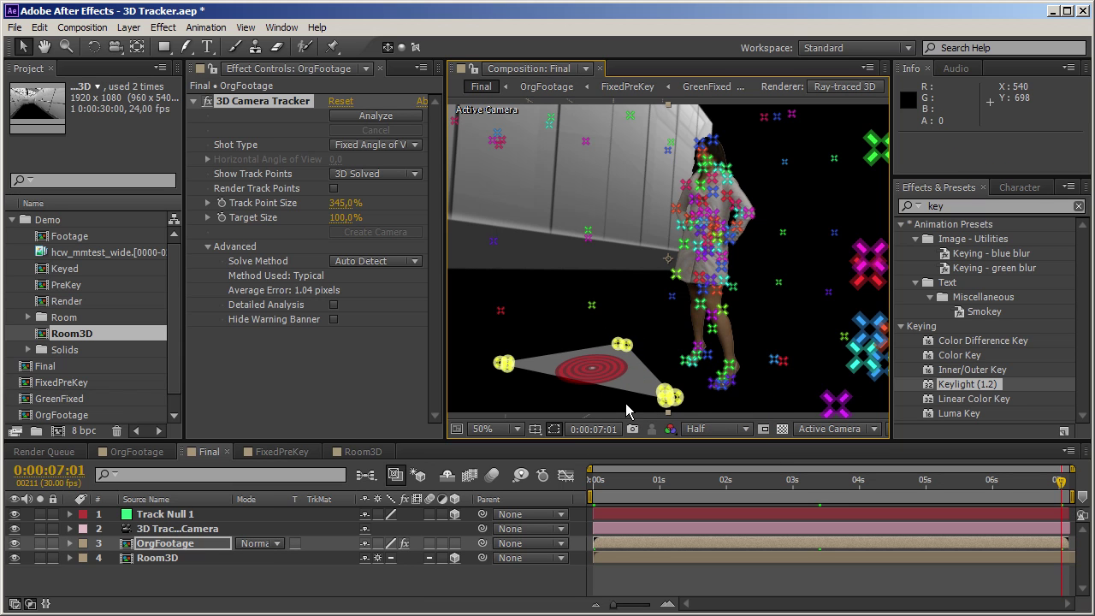
pyautogui.click(260, 583)
pyautogui.click(161, 514)
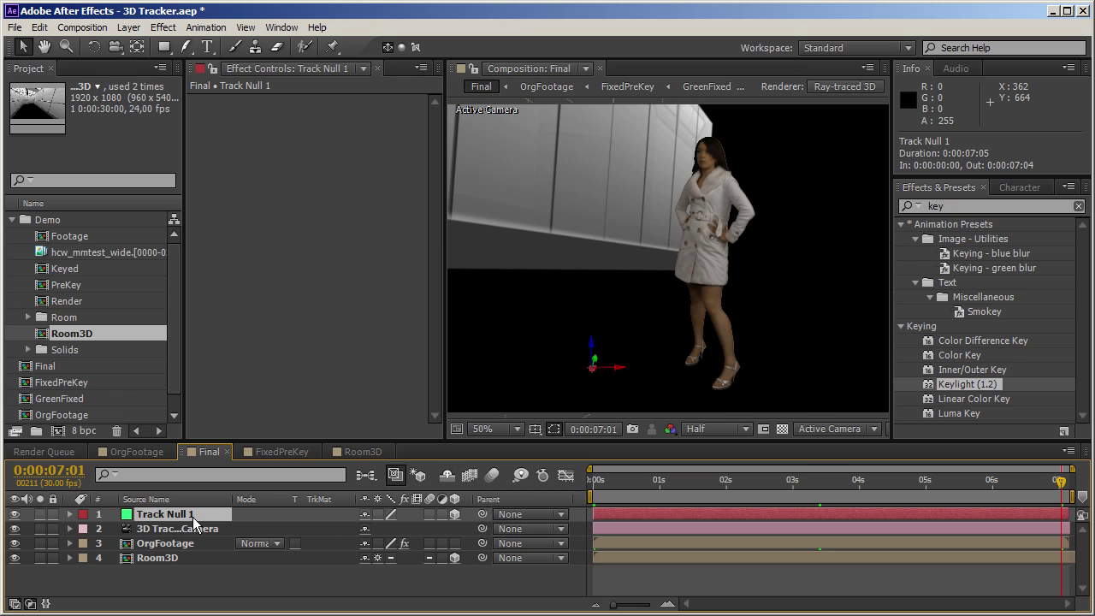
# Parent the Room3D layer to Track Null 1 so that it moves to the null's location
pyautogui.click(162, 558)
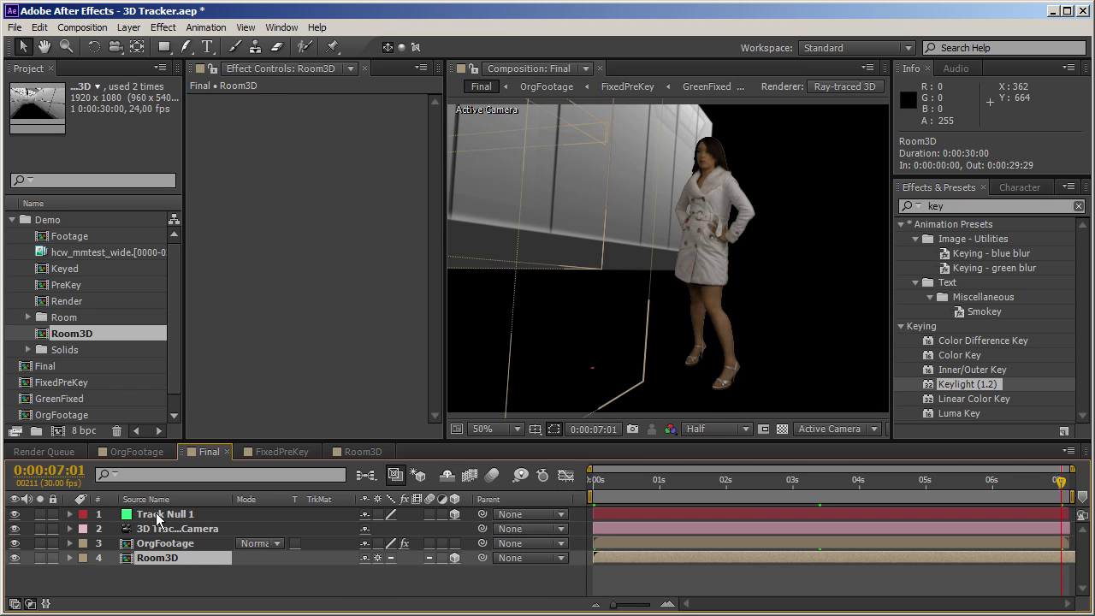
pyautogui.click(161, 517)
pyautogui.click(159, 560)
pyautogui.moveTo(481, 558); pyautogui.dragTo(202, 520)
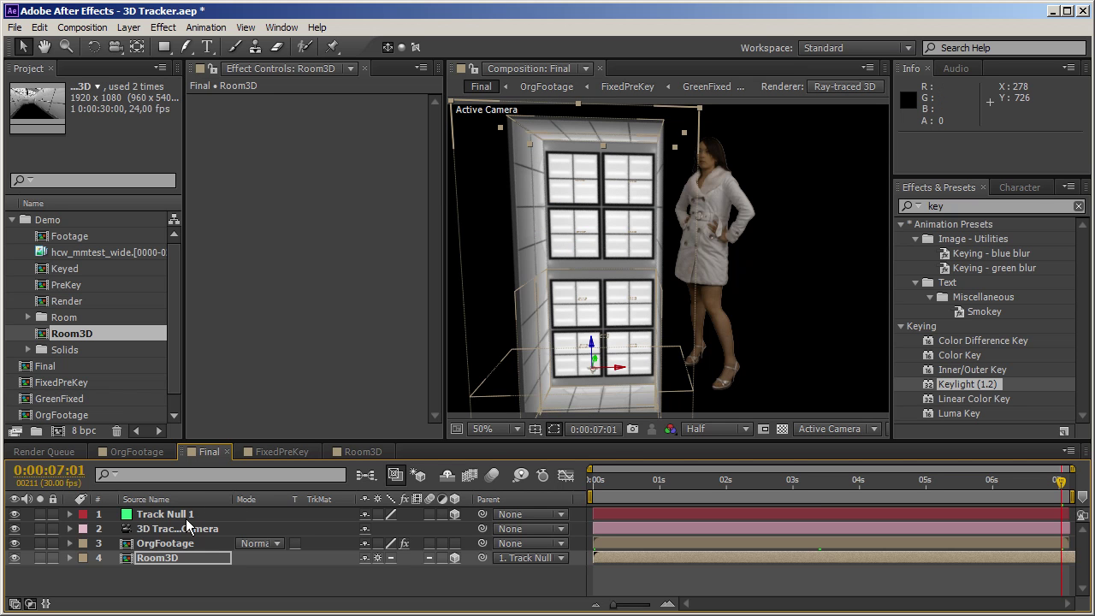
# Set the parent of the Room3D layer back to None
pyautogui.click(201, 515)
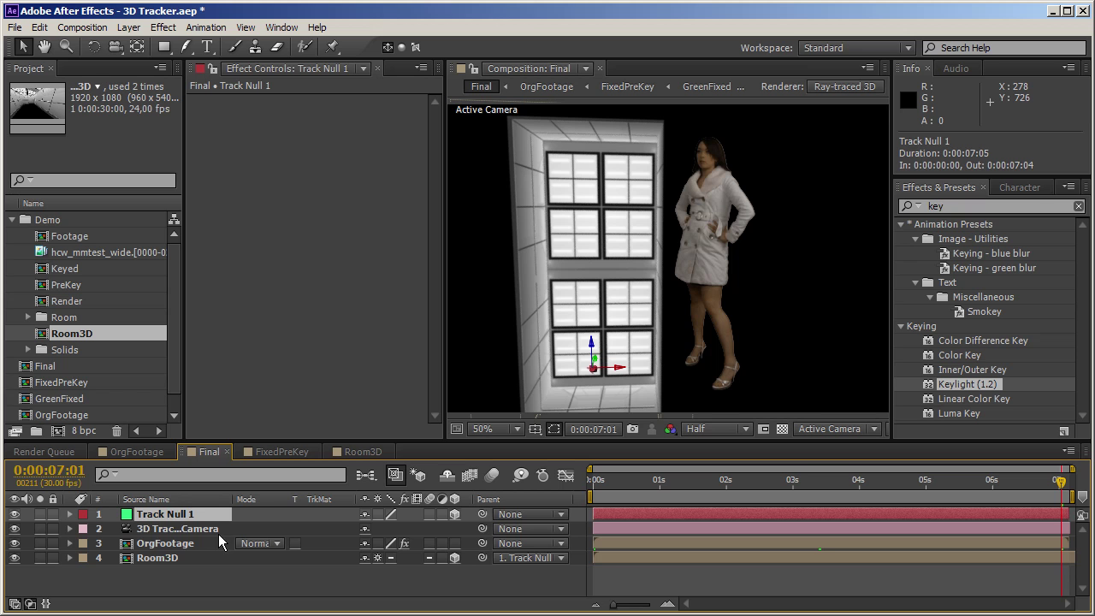
pyautogui.click(540, 556)
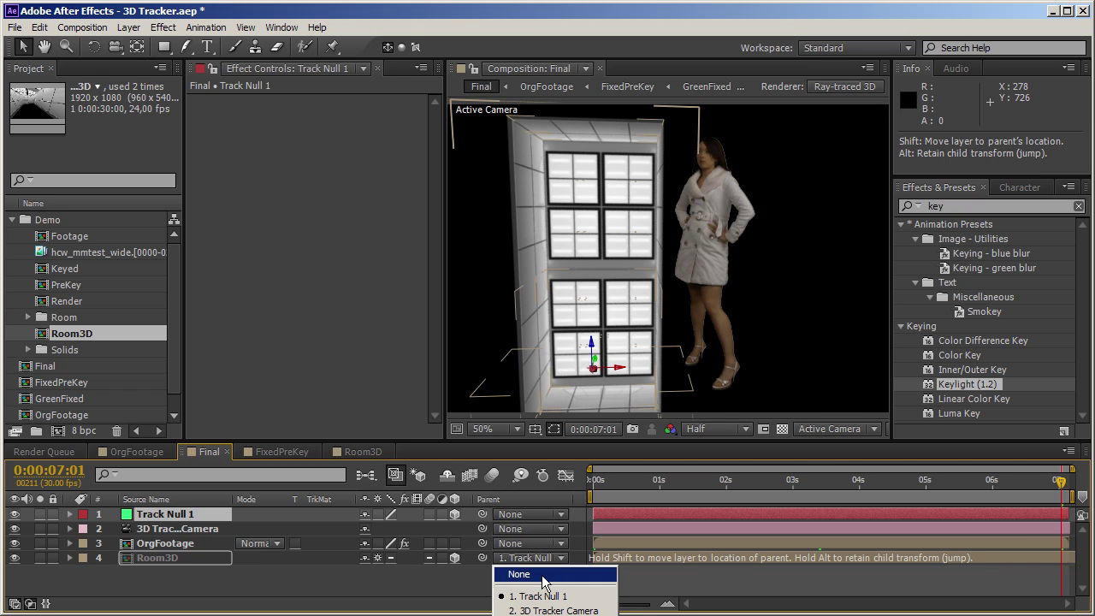
pyautogui.click(544, 581)
pyautogui.click(317, 582)
pyautogui.click(190, 514)
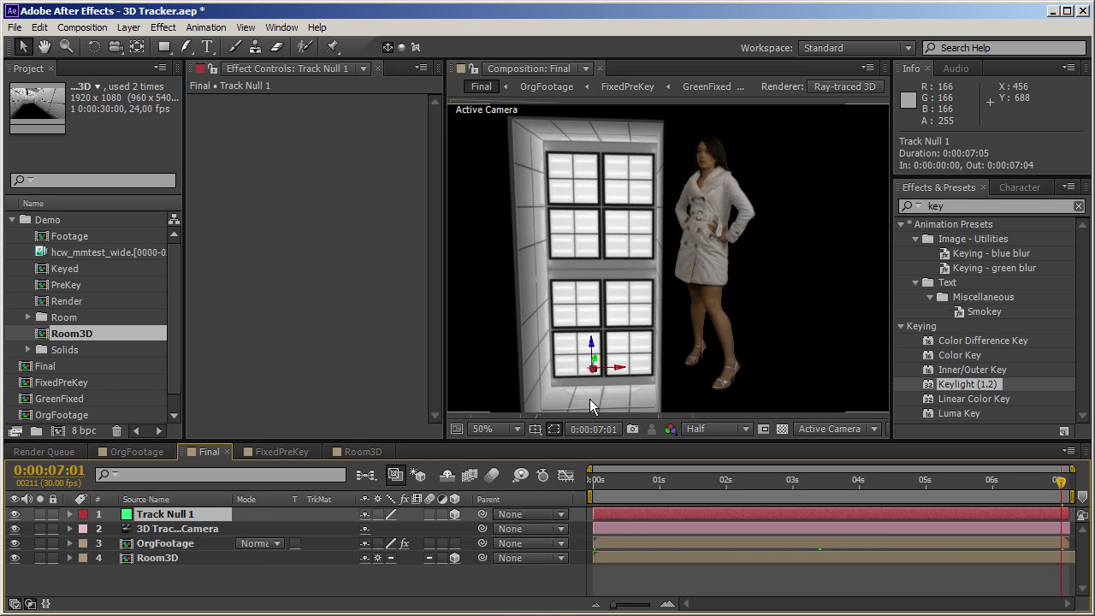
# Set the X Rotation of the Room3D layer to 90°
pyautogui.click(171, 559)
pyautogui.press('r')
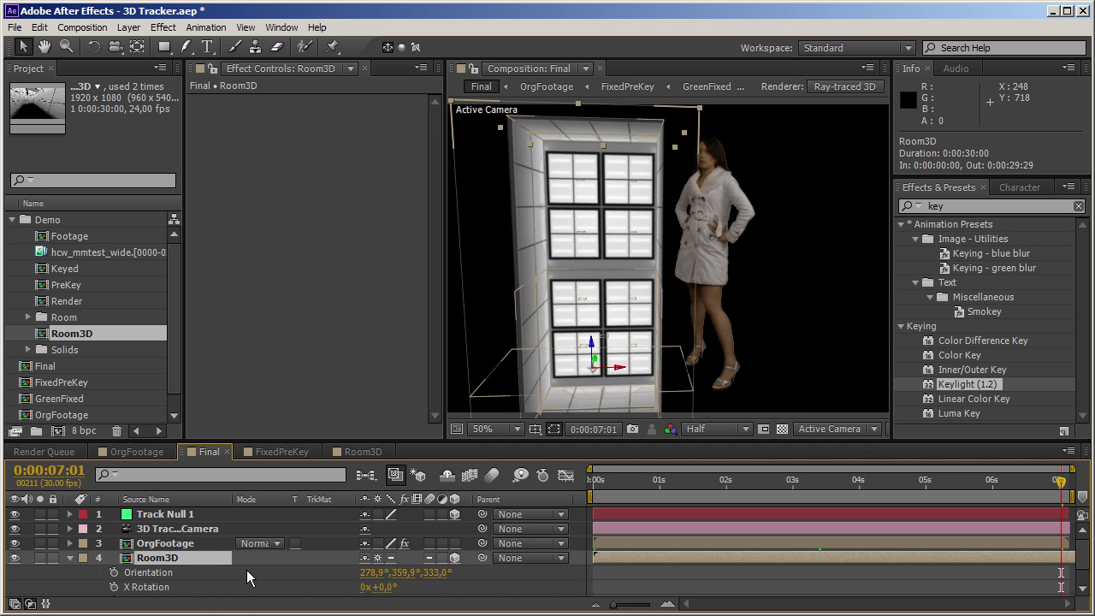
pyautogui.scroll(-2, 311, 584)
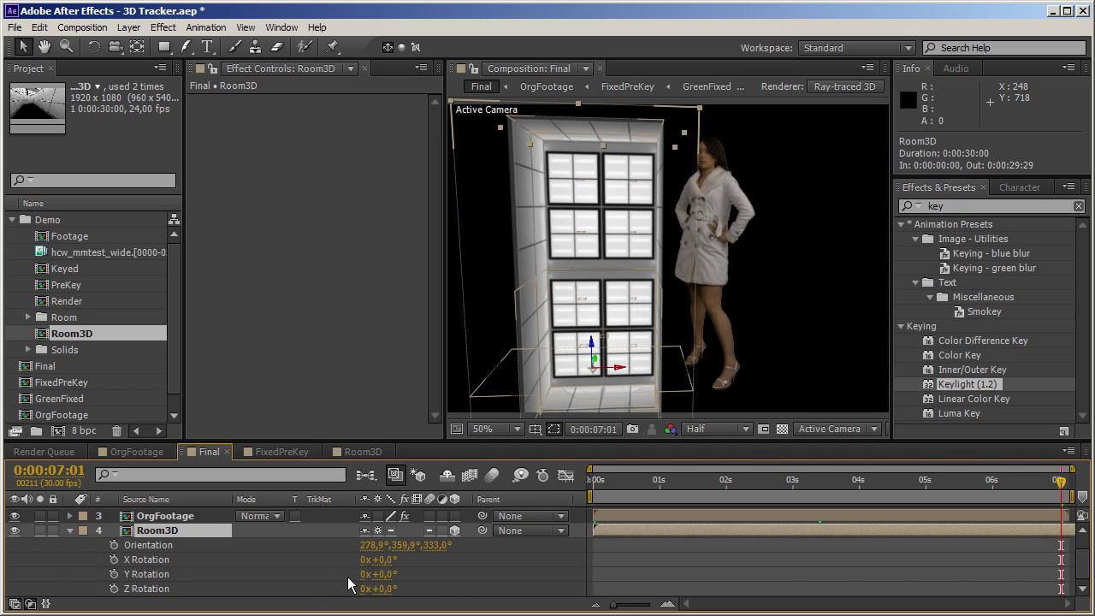
pyautogui.moveTo(396, 566); pyautogui.dragTo(444, 568)
pyautogui.click(397, 561)
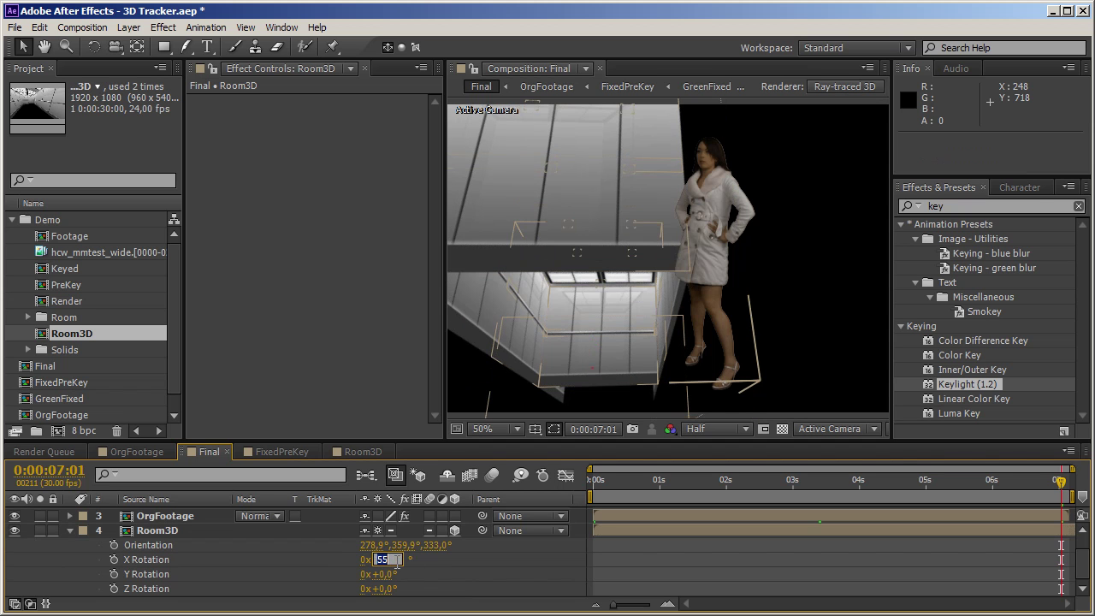
pyautogui.write('90')
pyautogui.press('Return')
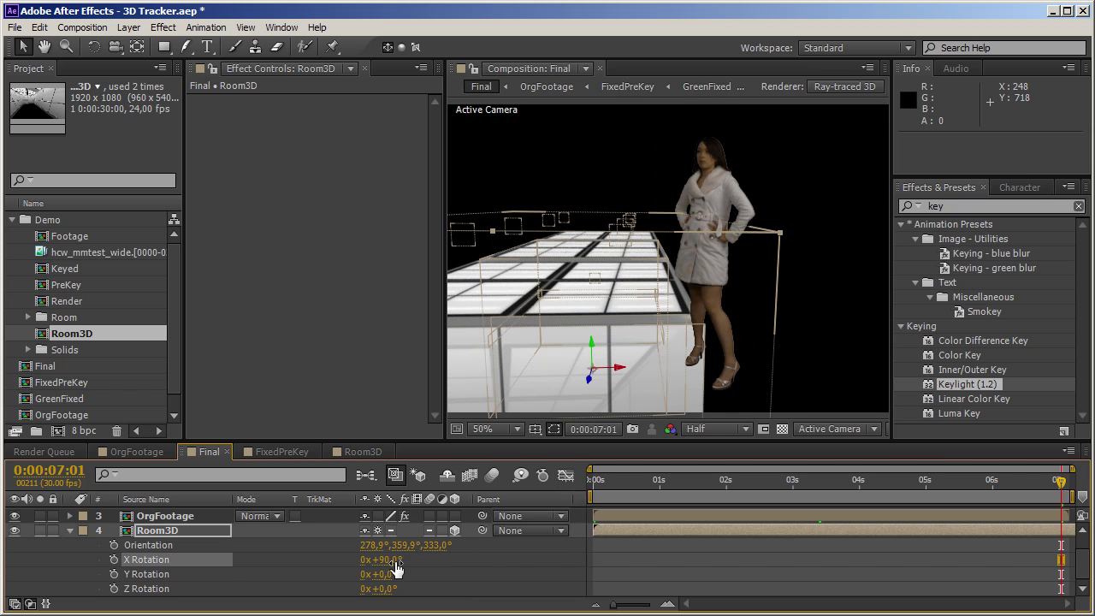
# Scale the Room3D layer uniformly to 429% and check its fit back to 0:00:00:00
pyautogui.press('s')
pyautogui.moveTo(384, 572); pyautogui.dragTo(677, 583)
pyautogui.moveTo(1036, 492); pyautogui.dragTo(485, 506)
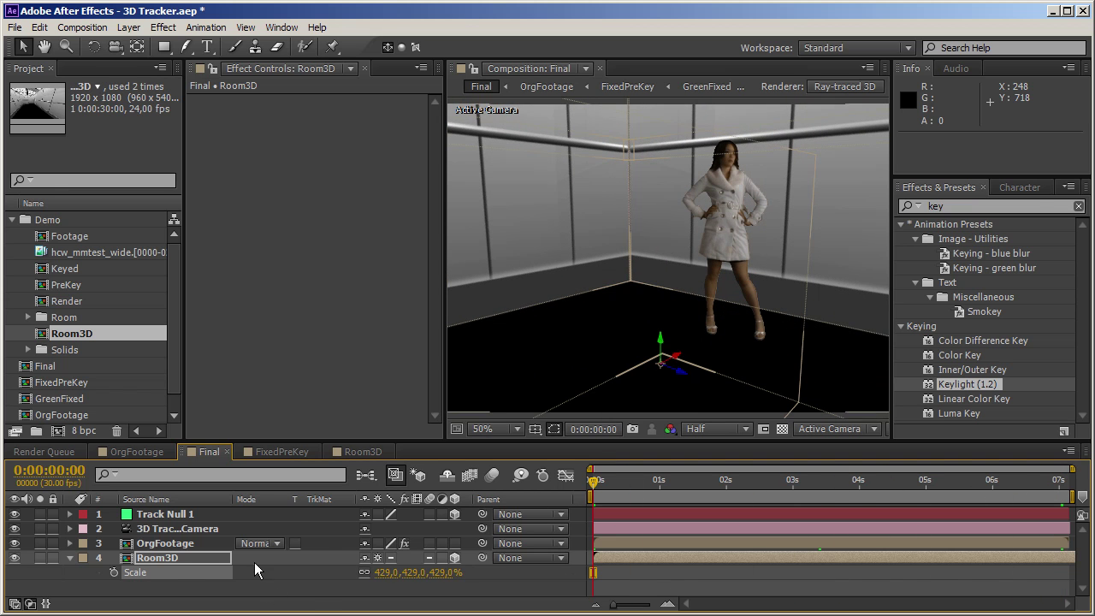
# Set the Y Rotation of Room3D to 75° and undo a trial change to its orientation
pyautogui.press('r')
pyautogui.scroll(-2, 285, 558)
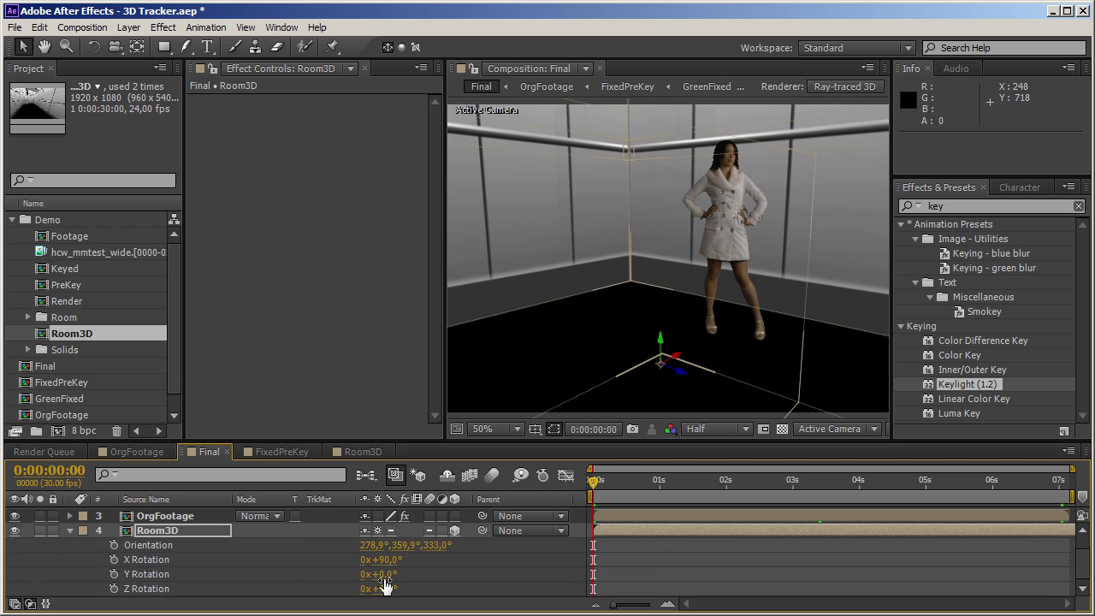
pyautogui.moveTo(382, 574); pyautogui.dragTo(450, 578)
pyautogui.moveTo(374, 545); pyautogui.dragTo(525, 564)
pyautogui.hotkey('ctrl', 'z')
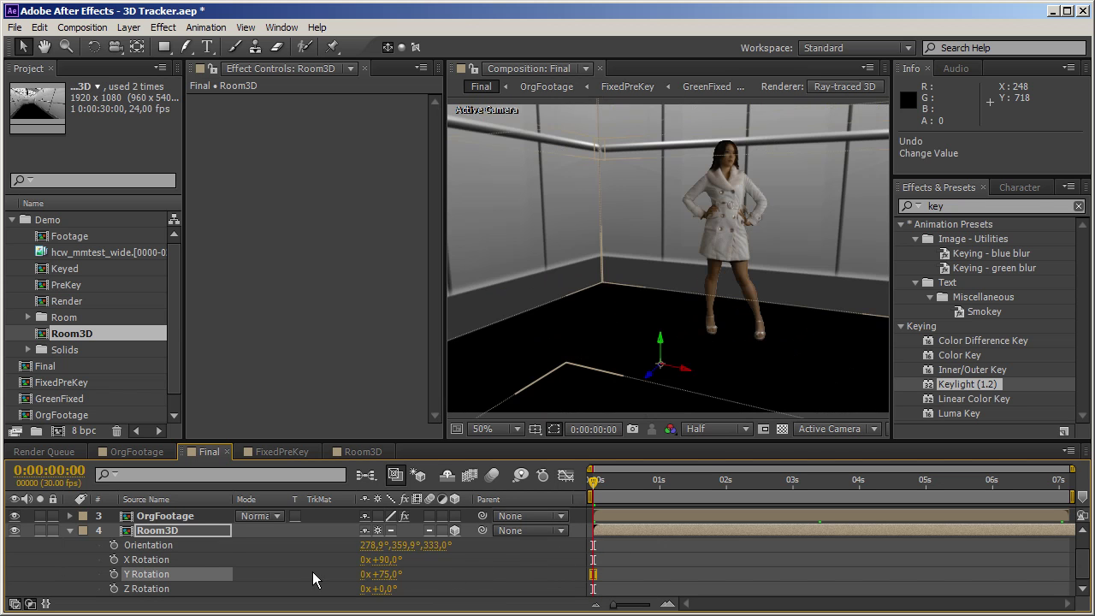
# Enlarge Room3D to 681%, unlink its scale dimensions and set only the Y scale to 379%
pyautogui.press('s')
pyautogui.moveTo(385, 572); pyautogui.dragTo(602, 571)
pyautogui.click(487, 587)
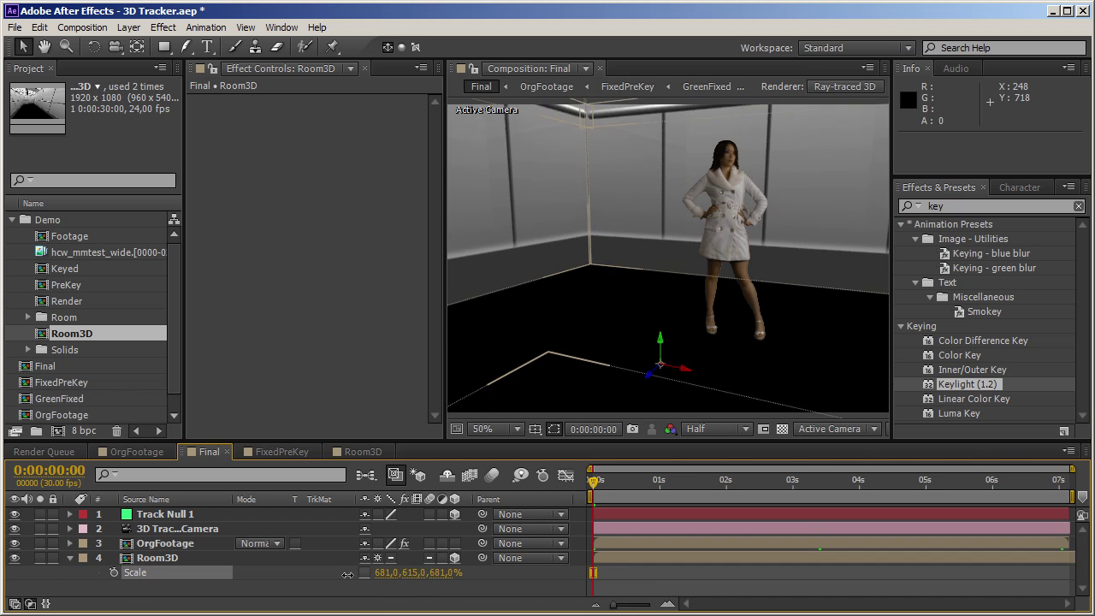
pyautogui.hotkey('ctrl', 'z')
pyautogui.click(431, 588)
pyautogui.moveTo(418, 574); pyautogui.dragTo(402, 575)
pyautogui.moveTo(98, 602); pyautogui.dragTo(180, 594)
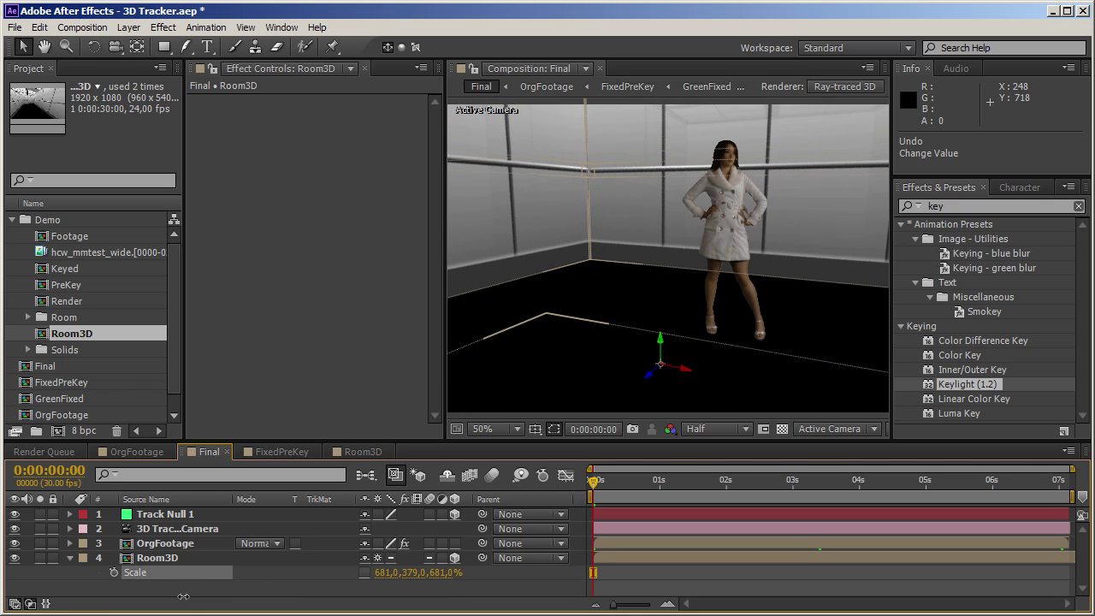
# Set the Z scale of Room3D to 1182% and scrub through the shot to check the room
pyautogui.moveTo(439, 572); pyautogui.dragTo(598, 575)
pyautogui.moveTo(598, 490); pyautogui.dragTo(510, 518)
pyautogui.moveTo(614, 510); pyautogui.dragTo(392, 553)
pyautogui.click(68, 566)
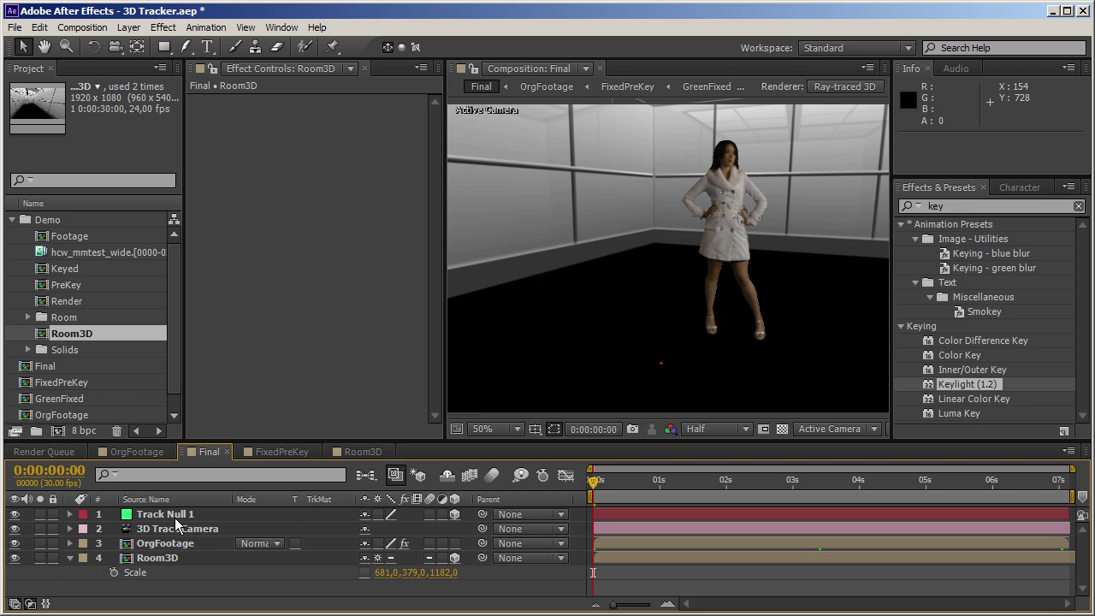
pyautogui.rightClick(211, 574)
pyautogui.rightClick(188, 589)
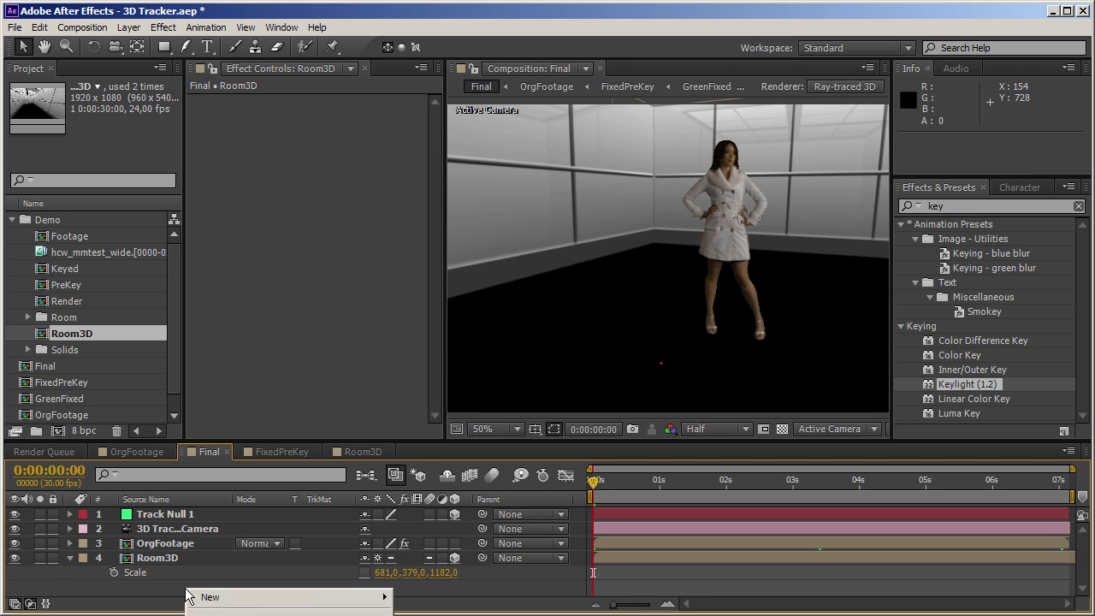
pyautogui.moveTo(342, 599)
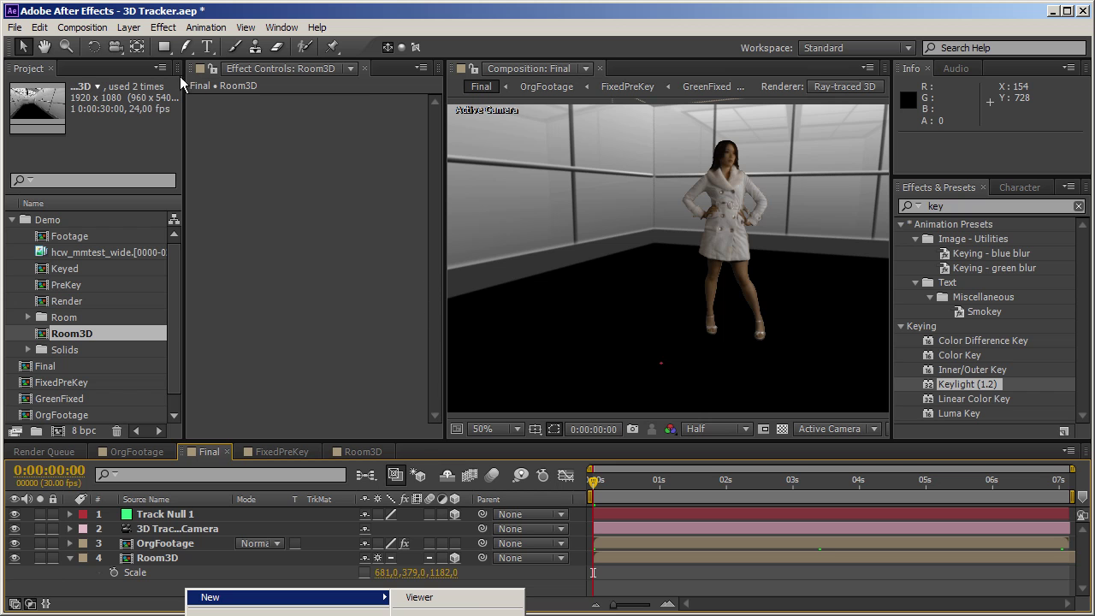
# Create a new gray solid at the composition size of 1280 x 720 px
pyautogui.click(129, 27)
pyautogui.moveTo(202, 49)
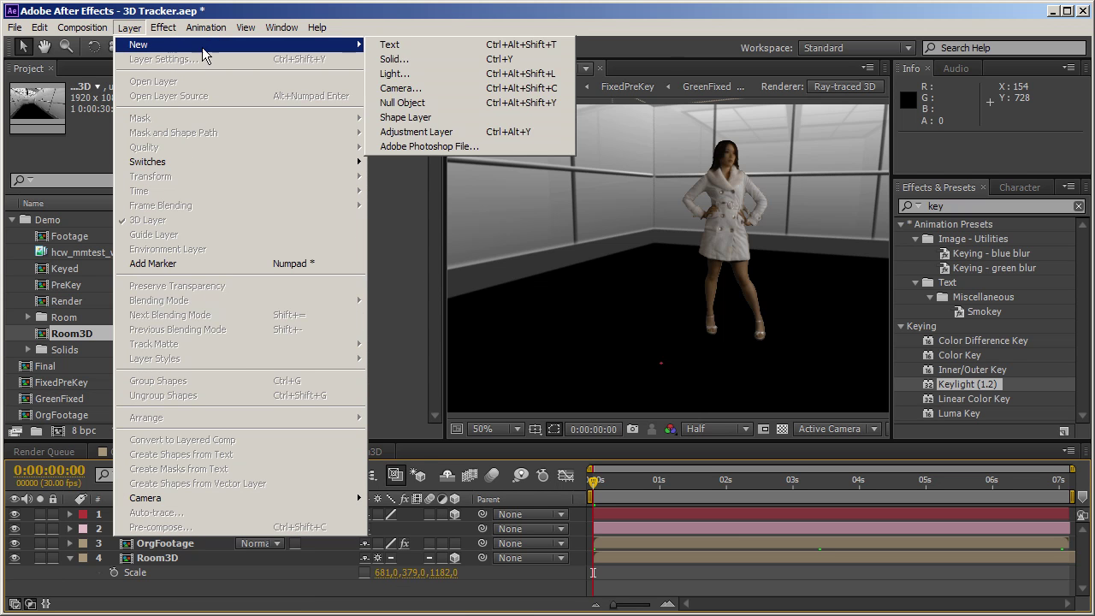
pyautogui.click(394, 59)
pyautogui.click(420, 377)
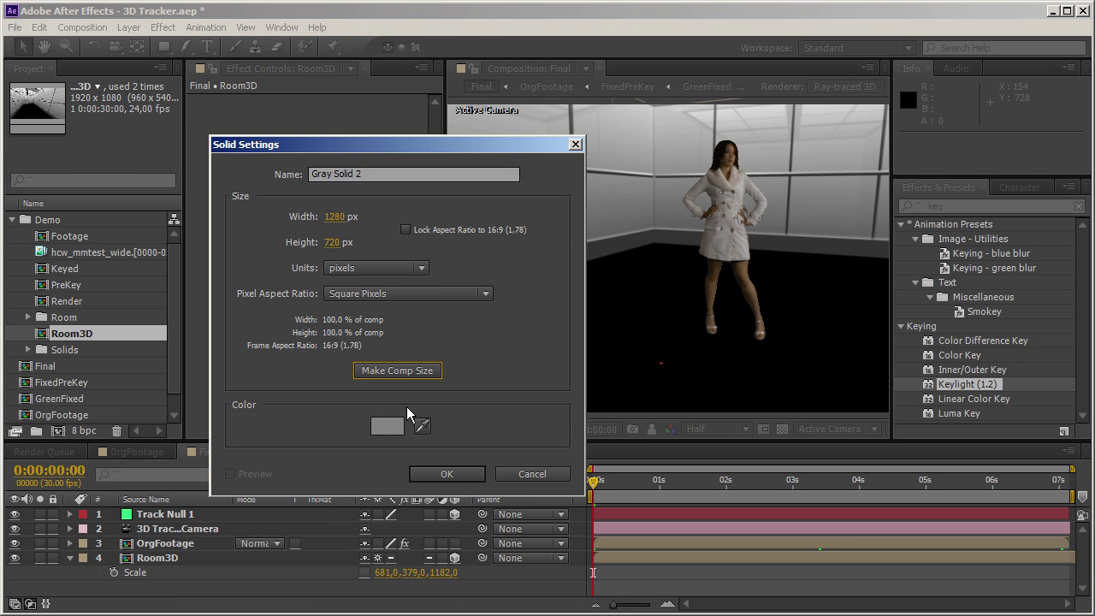
pyautogui.click(446, 474)
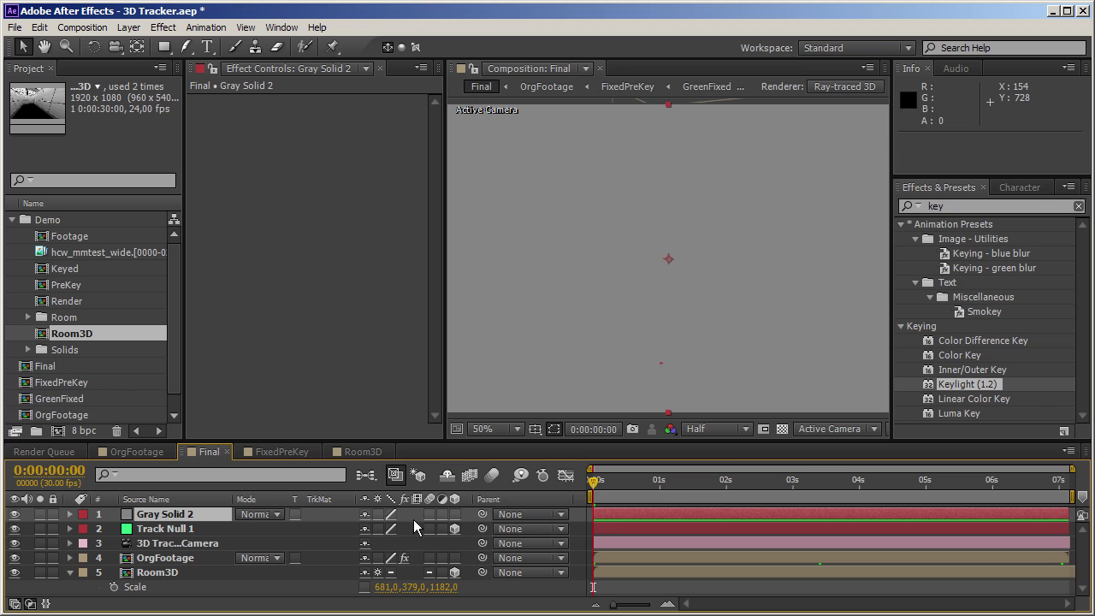
# Make Gray Solid 2 a 3D layer beneath Room3D and snap it to Track Null 1, leaving its parent at None
pyautogui.click(452, 513)
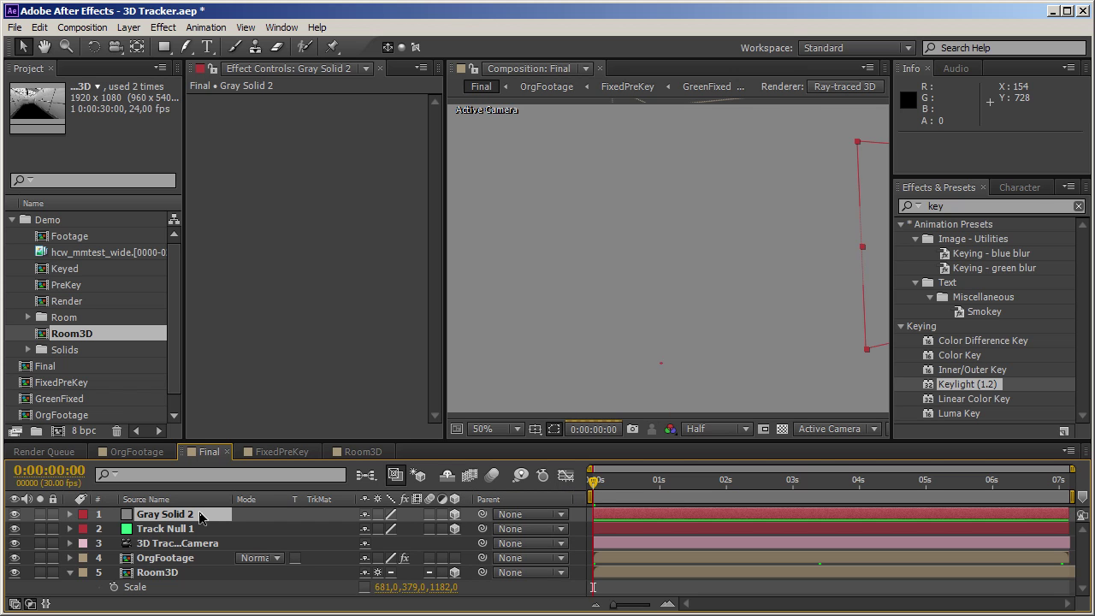
pyautogui.moveTo(195, 517); pyautogui.dragTo(196, 585)
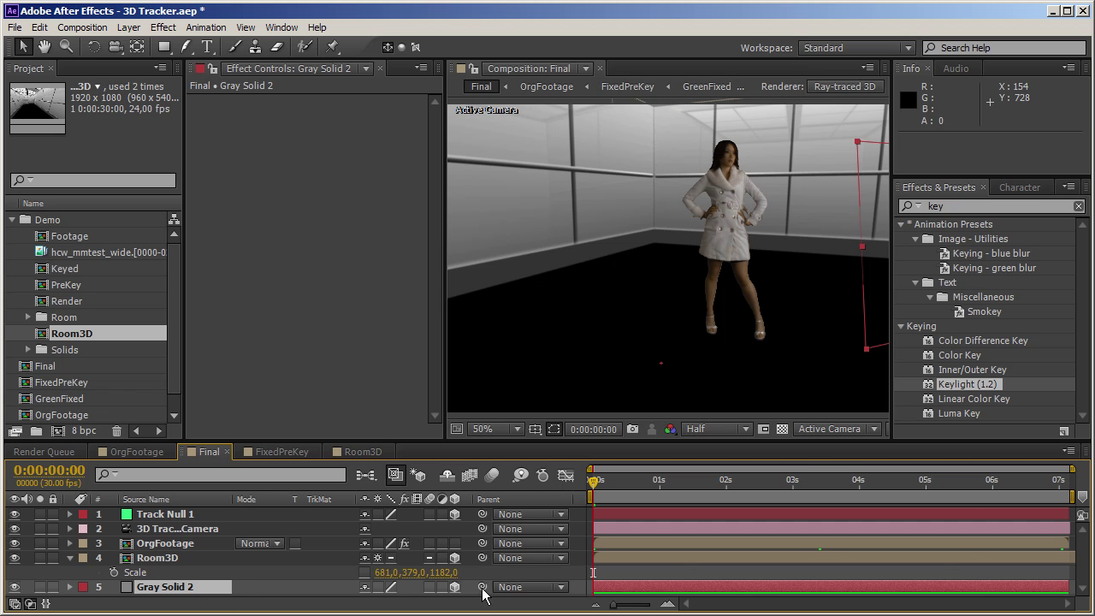
pyautogui.moveTo(481, 587); pyautogui.dragTo(175, 519)
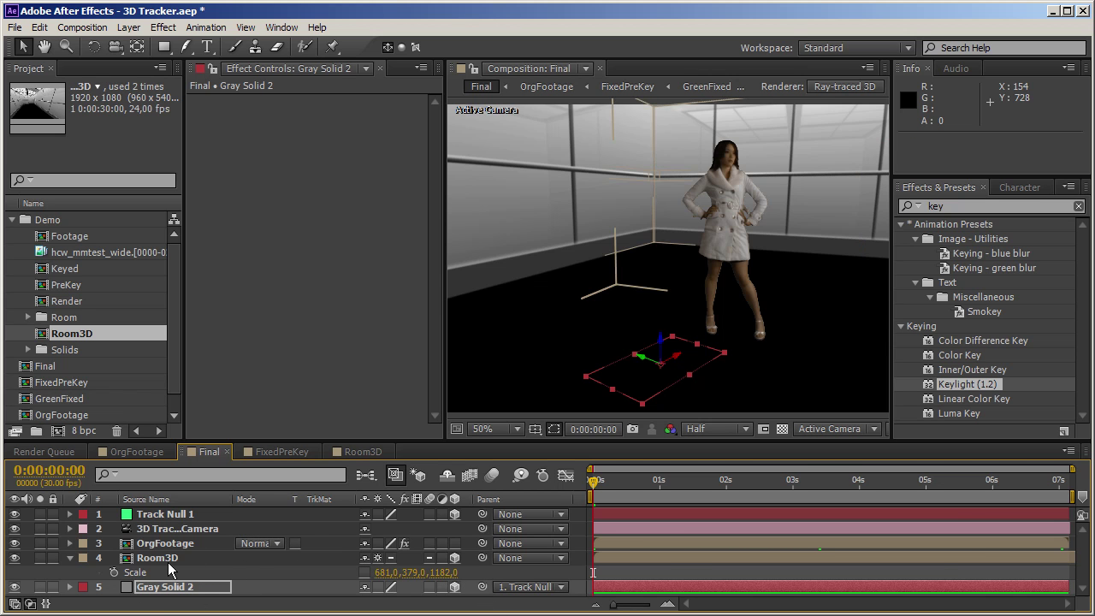
pyautogui.click(519, 586)
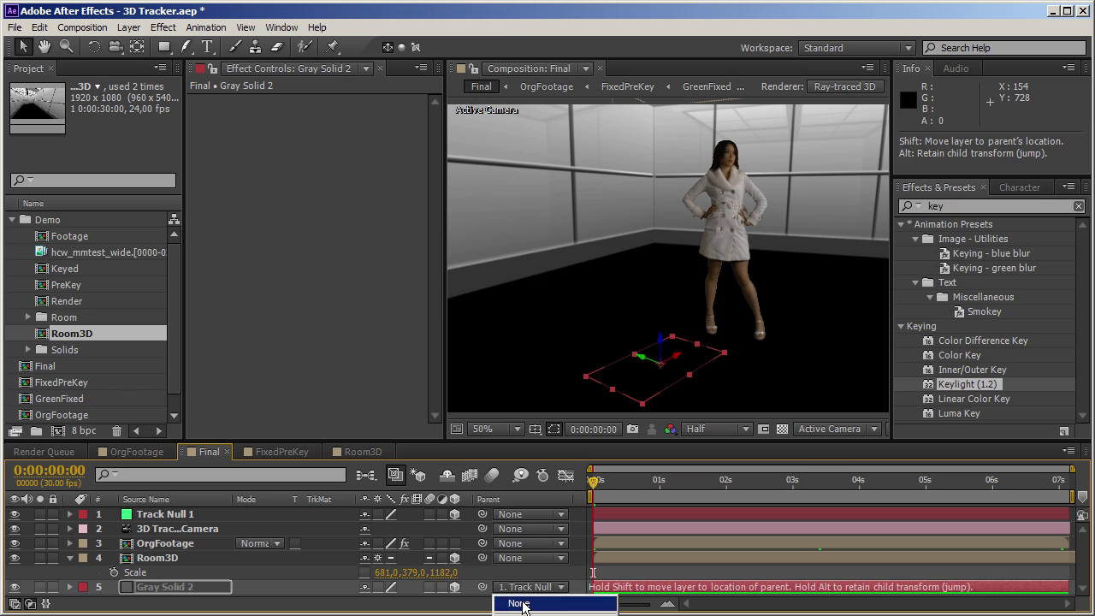
# Scale Gray Solid 2 uniformly to 1892% so that it covers the whole floor, and check it along the timeline
pyautogui.click(168, 586)
pyautogui.press('s')
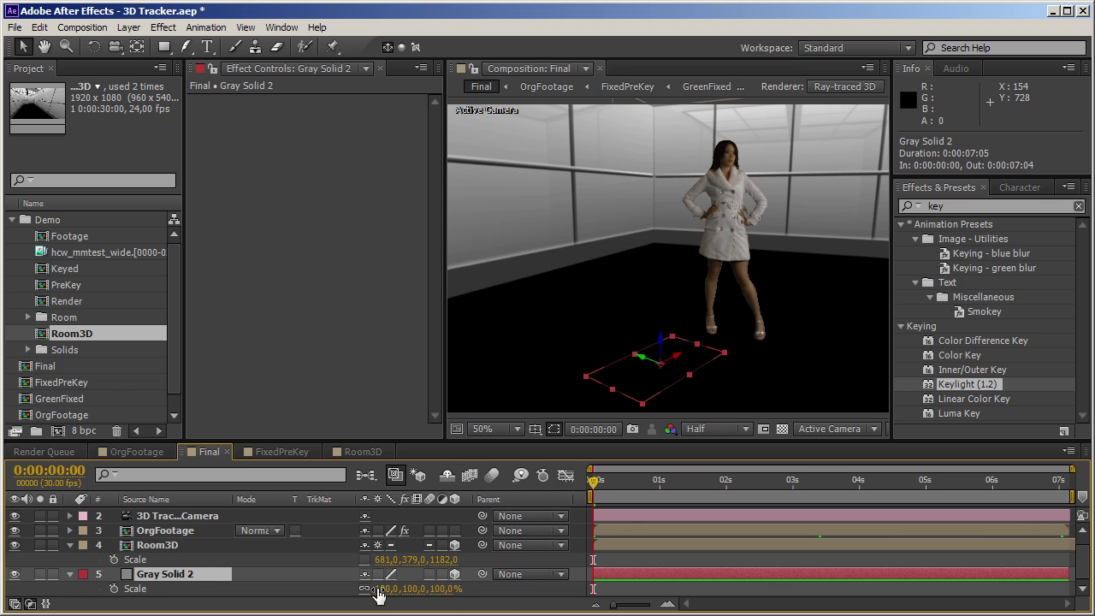
pyautogui.moveTo(377, 596); pyautogui.dragTo(556, 596)
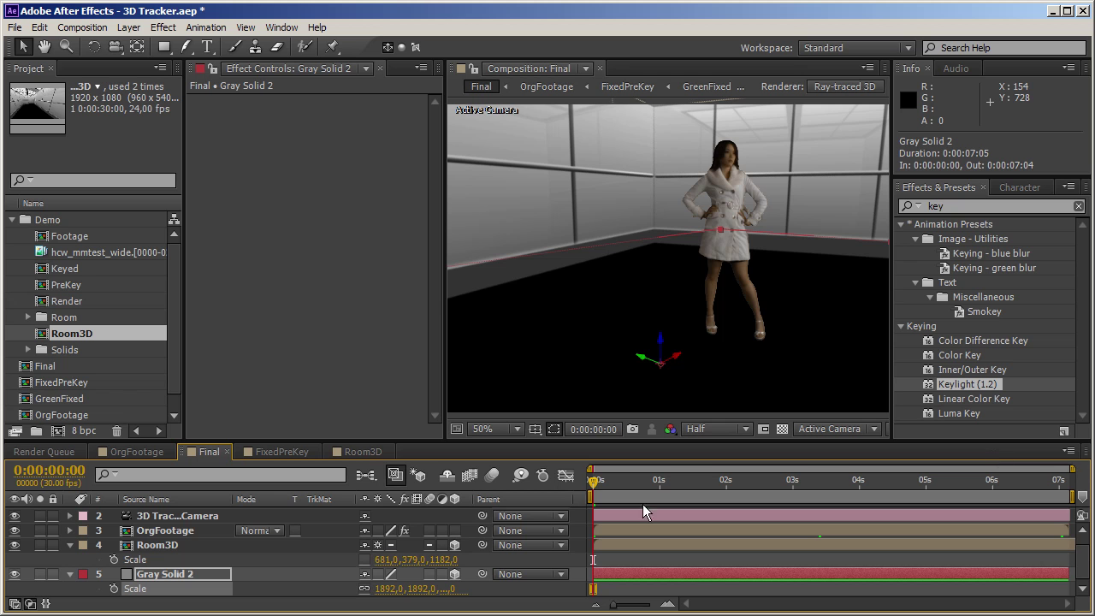
pyautogui.moveTo(609, 491); pyautogui.dragTo(419, 519)
pyautogui.click(69, 574)
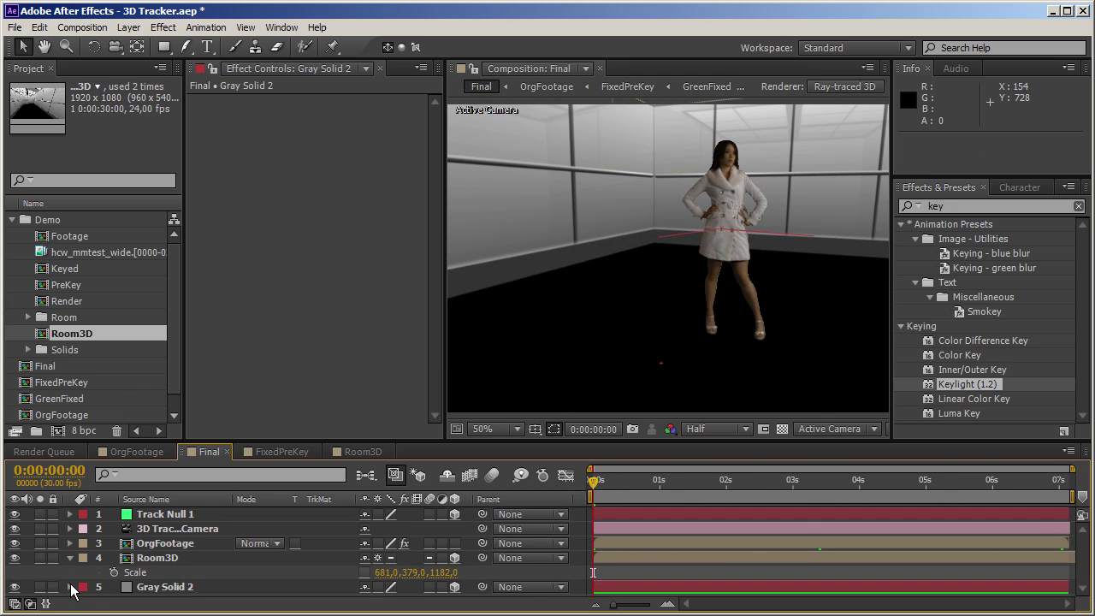
# Set the Reflection Intensity in Gray Solid 2's Material Options to 100%
pyautogui.click(71, 590)
pyautogui.scroll(-3, 161, 569)
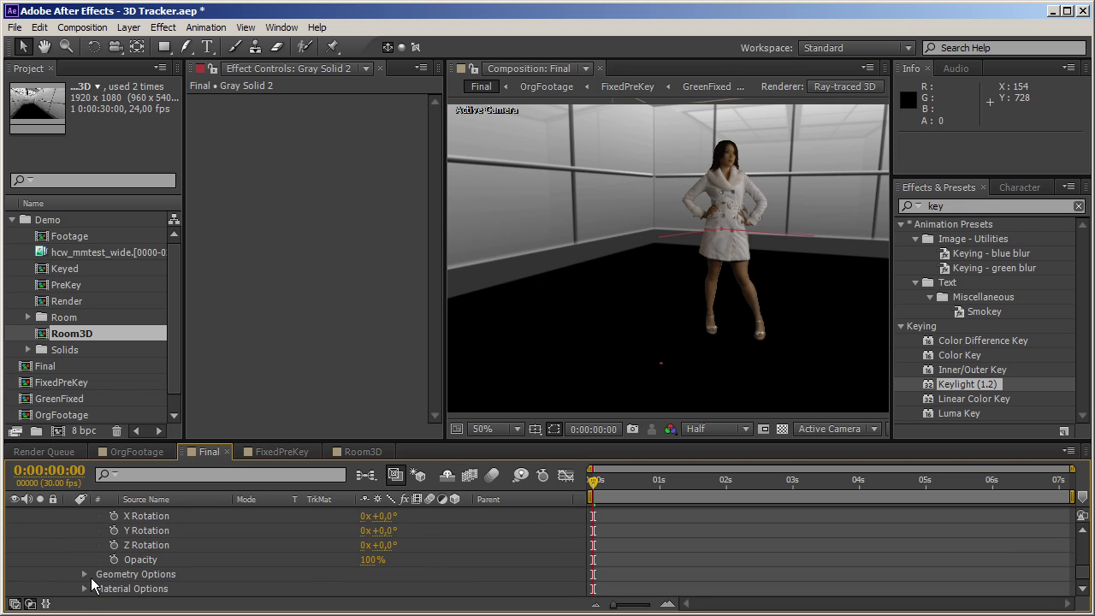
pyautogui.click(84, 589)
pyautogui.scroll(-3, 183, 587)
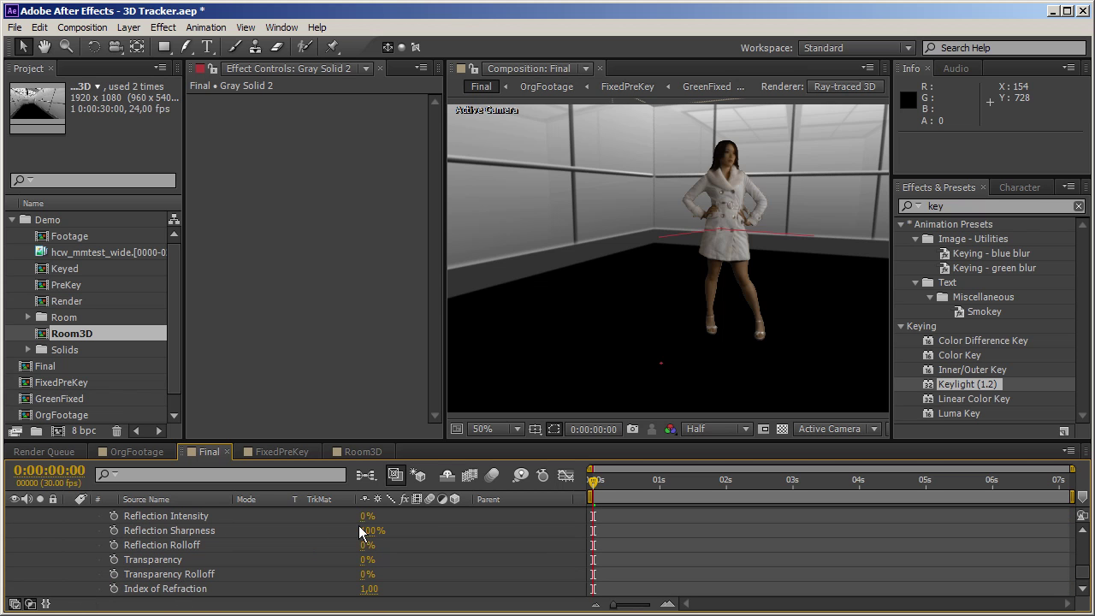
pyautogui.moveTo(363, 516); pyautogui.dragTo(651, 291)
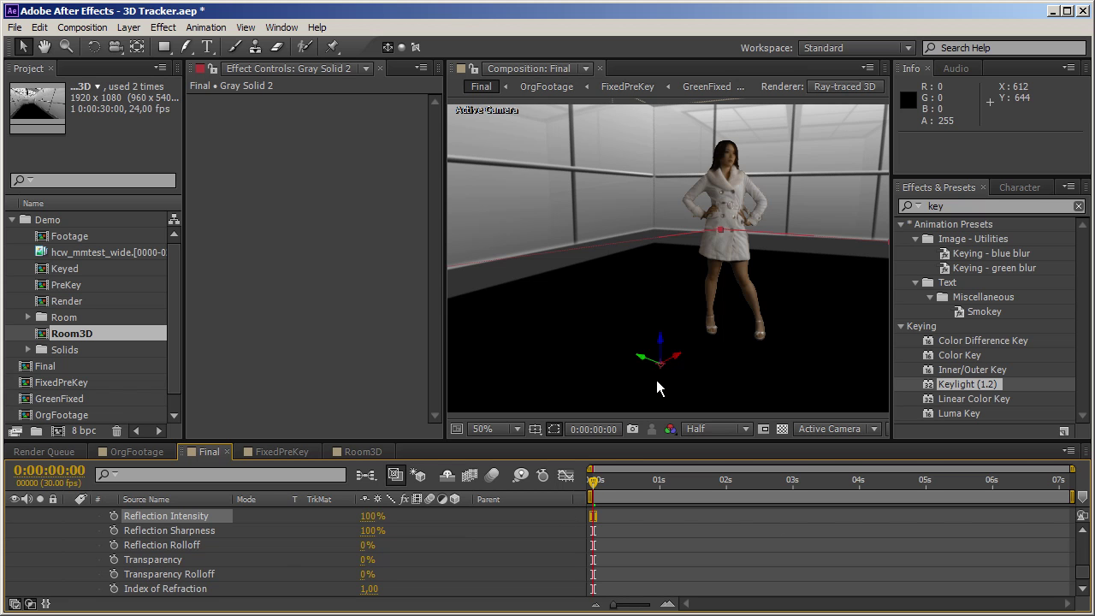
# Move Gray Solid 2 above Room3D in the layer stack, make OrgFootage visible, and check the floor reflection along the timeline
pyautogui.scroll(10, 278, 570)
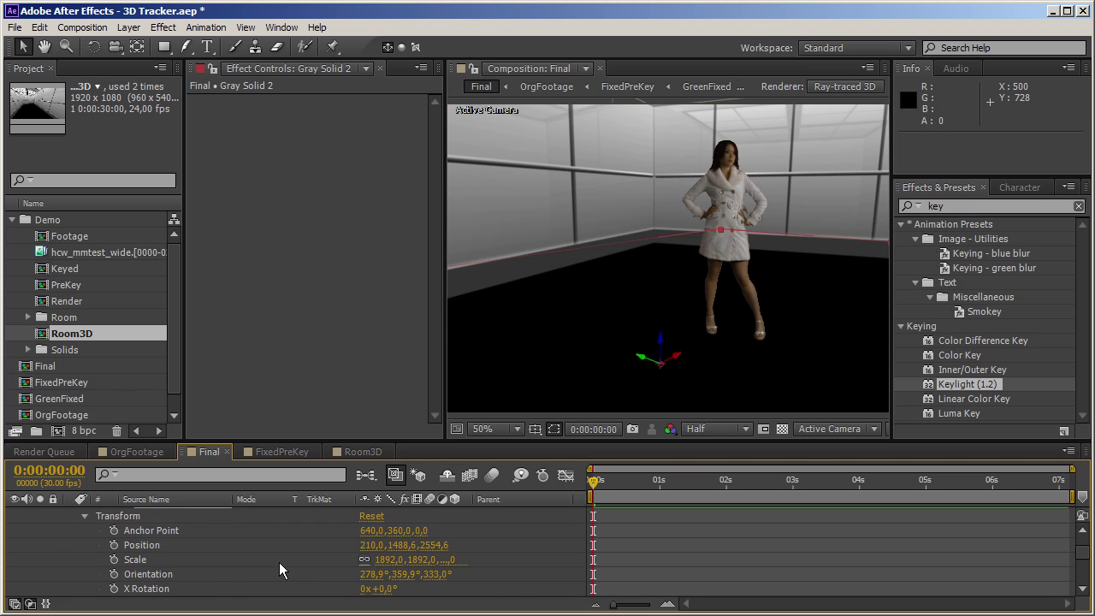
pyautogui.press('s')
pyautogui.click(163, 586)
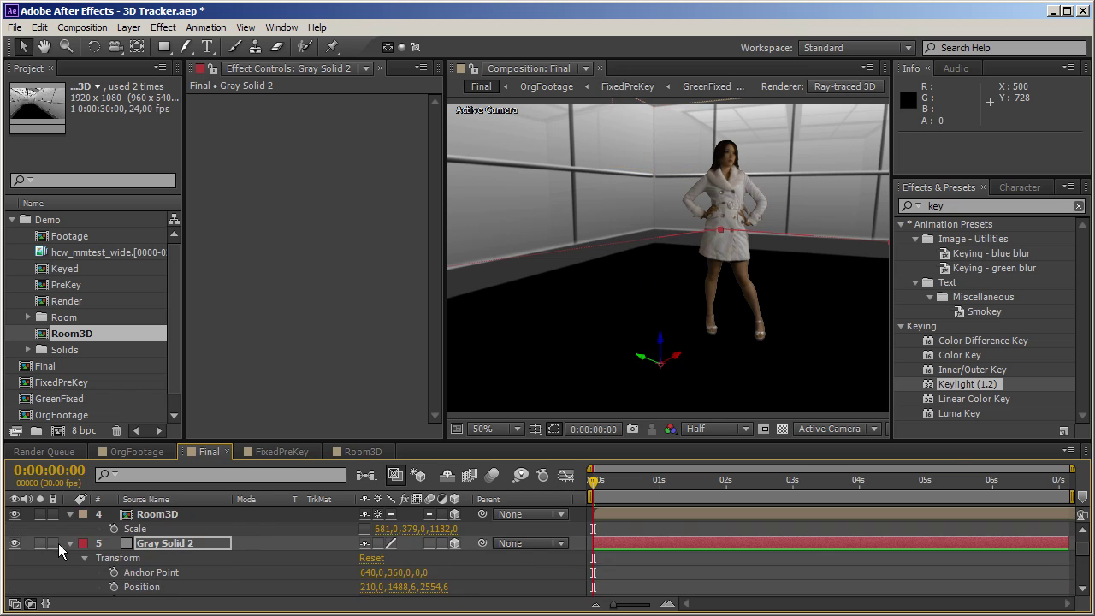
pyautogui.click(15, 543)
pyautogui.moveTo(166, 571); pyautogui.dragTo(169, 560)
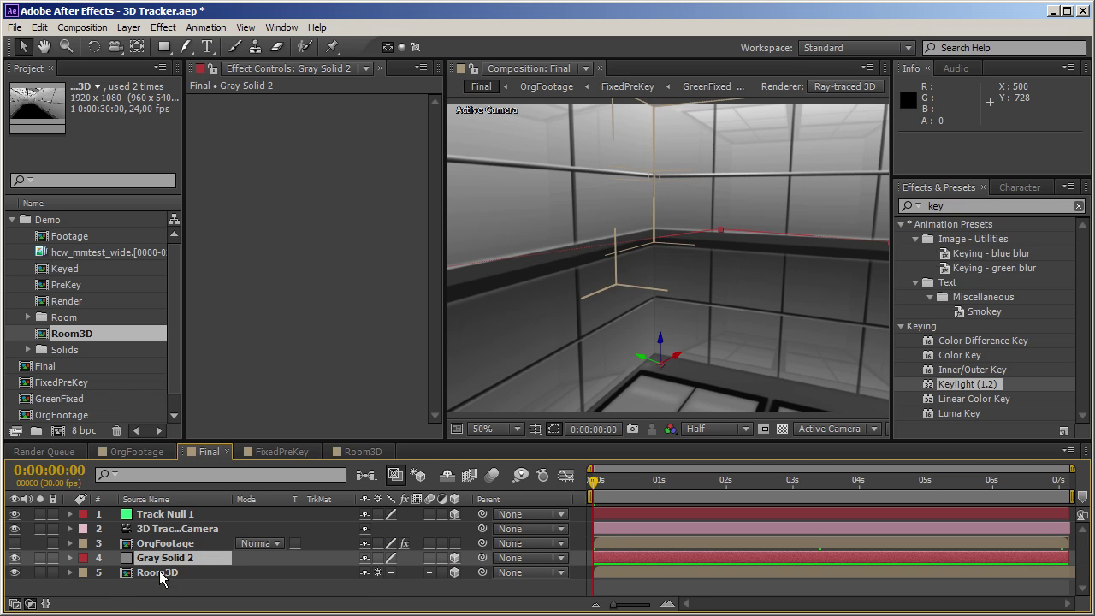
pyautogui.click(14, 543)
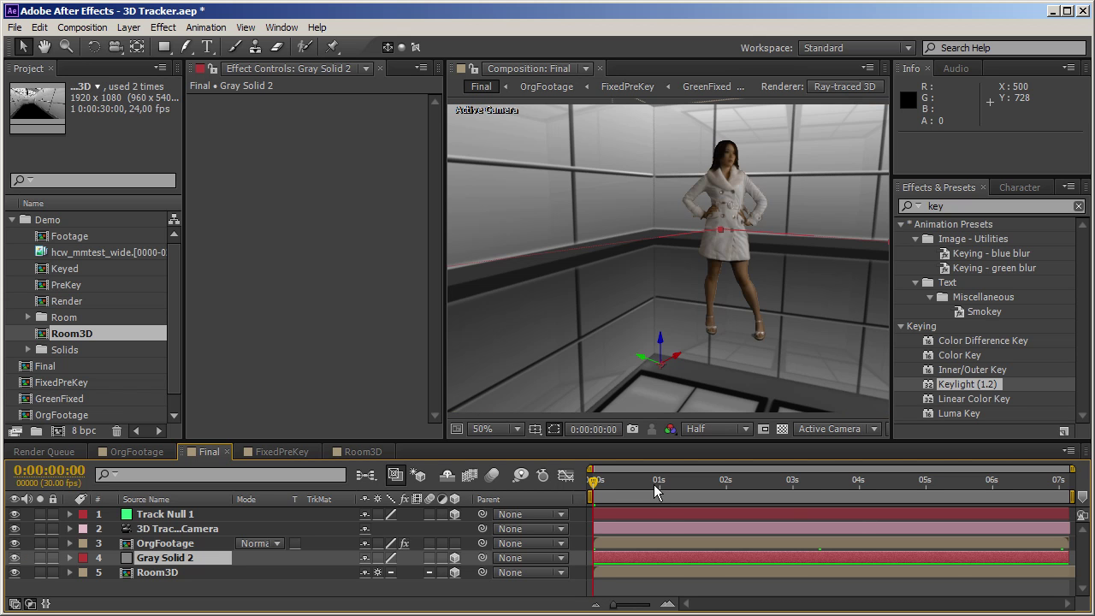
pyautogui.click(602, 487)
pyautogui.moveTo(602, 488); pyautogui.dragTo(490, 505)
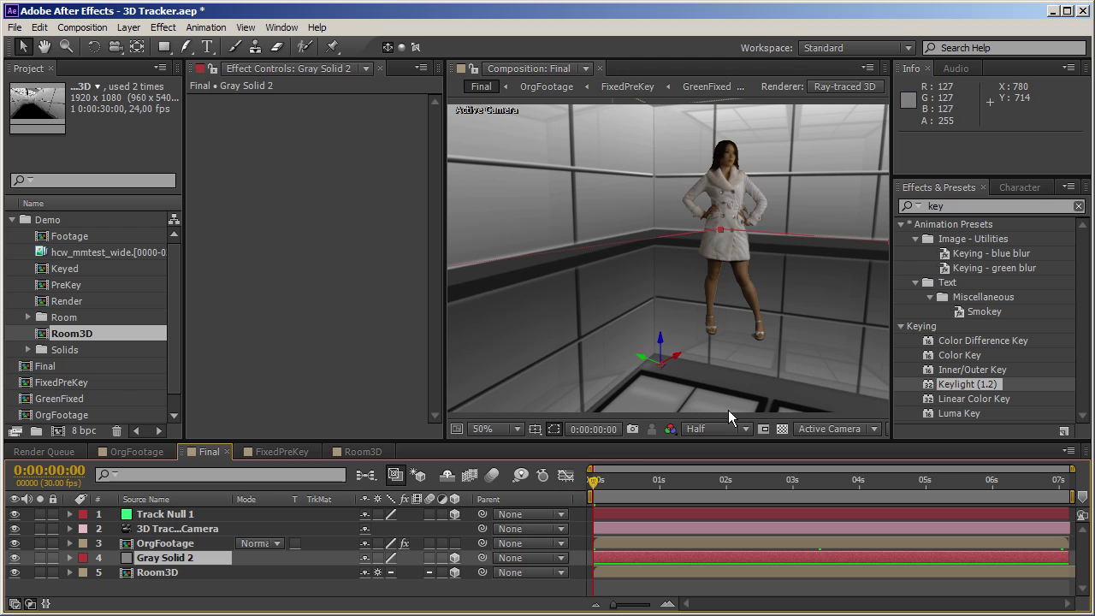
# Open the OrgFootage composition and pre-compose its FixedPreKey layer as FinalKey, moving all attributes into the new composition
pyautogui.click(128, 546)
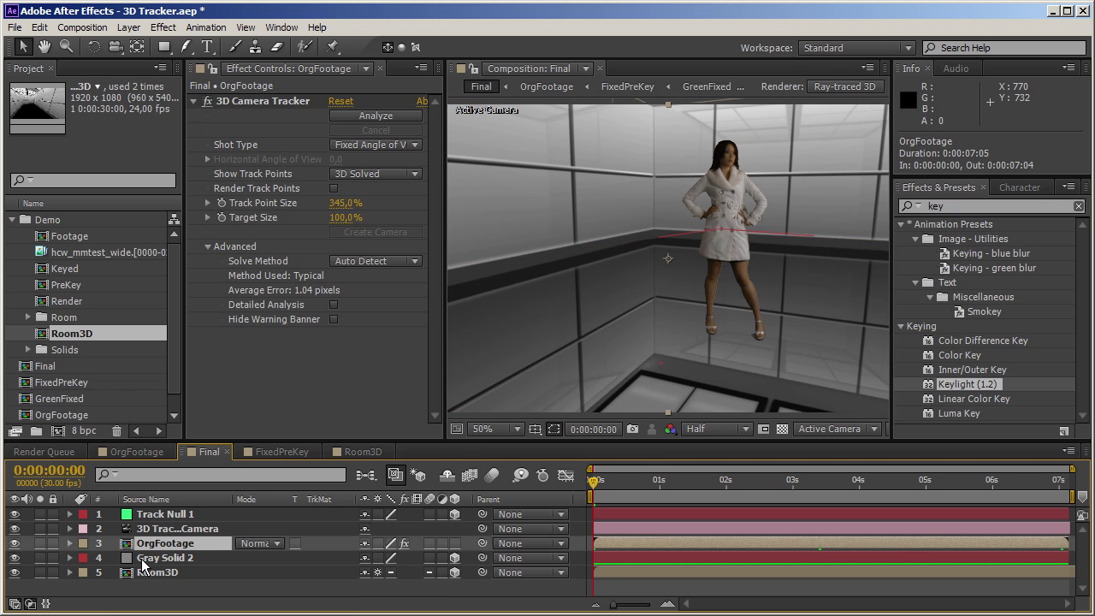
pyautogui.doubleClick(135, 546)
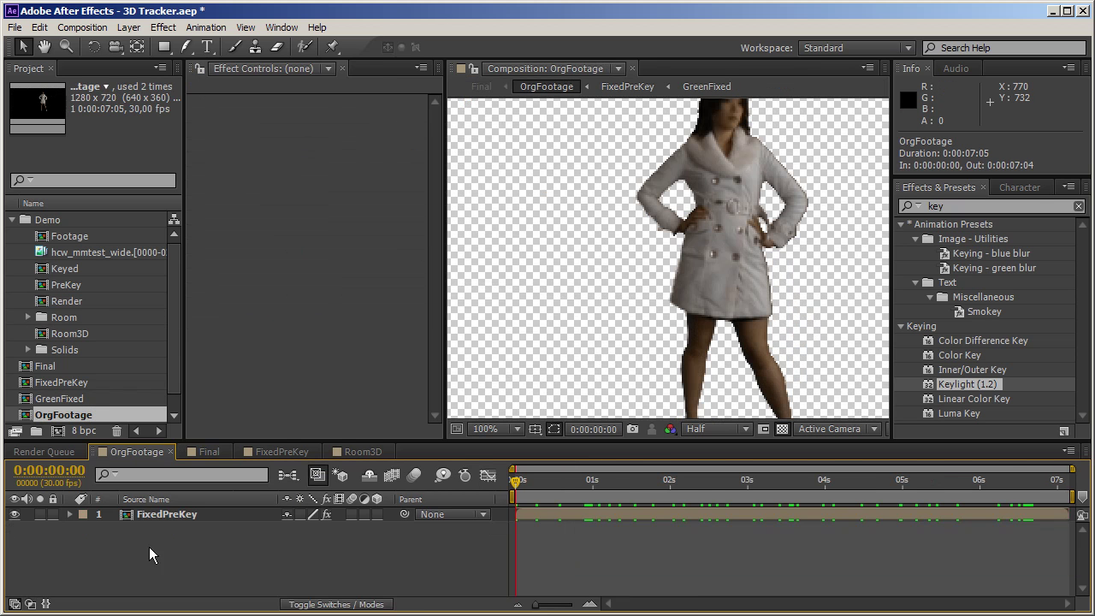
pyautogui.click(165, 515)
pyautogui.hotkey('ctrl', 'shift', 'c')
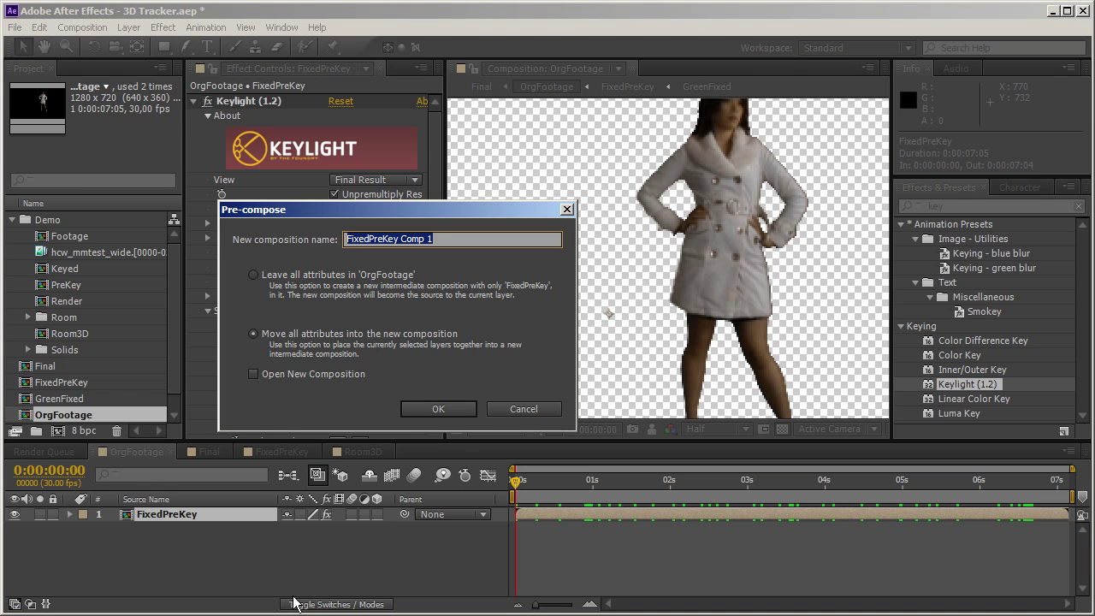
pyautogui.write('FinalKey')
pyautogui.press('Return')
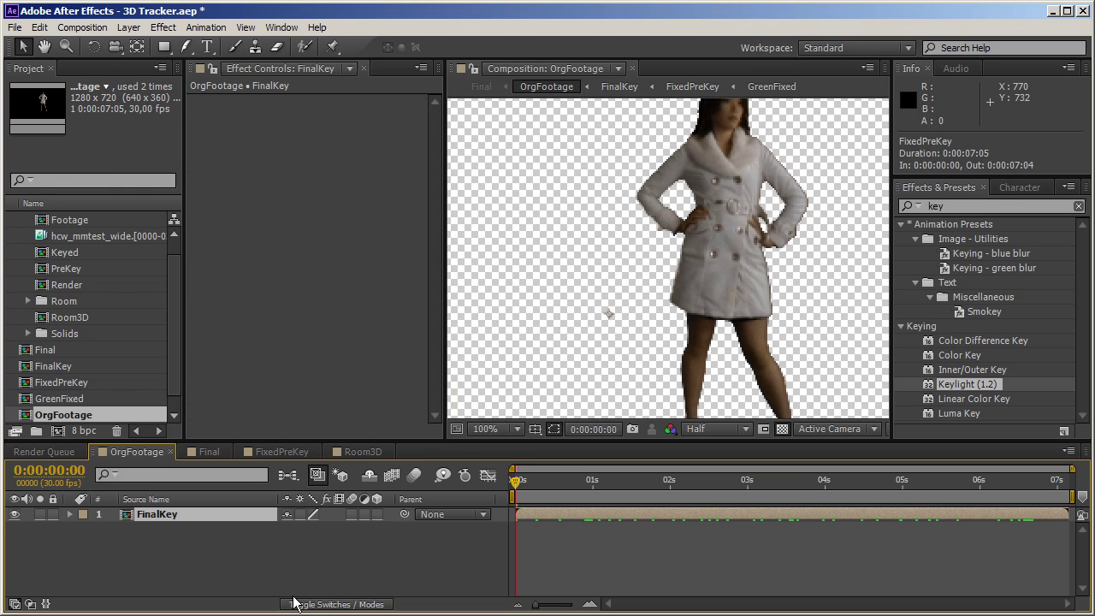
# Duplicate the FinalKey layer in OrgFootage, with the woman's legs and feet in view at 50%
pyautogui.scroll(-4, 714, 303)
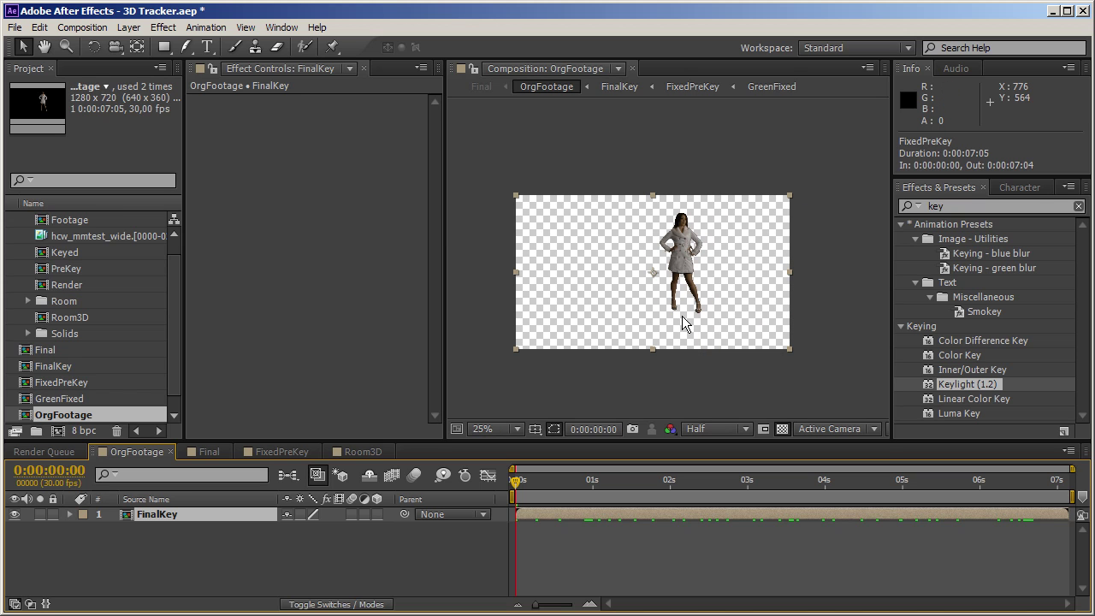
pyautogui.scroll(2, 682, 316)
pyautogui.press('h')
pyautogui.moveTo(694, 419); pyautogui.dragTo(697, 256)
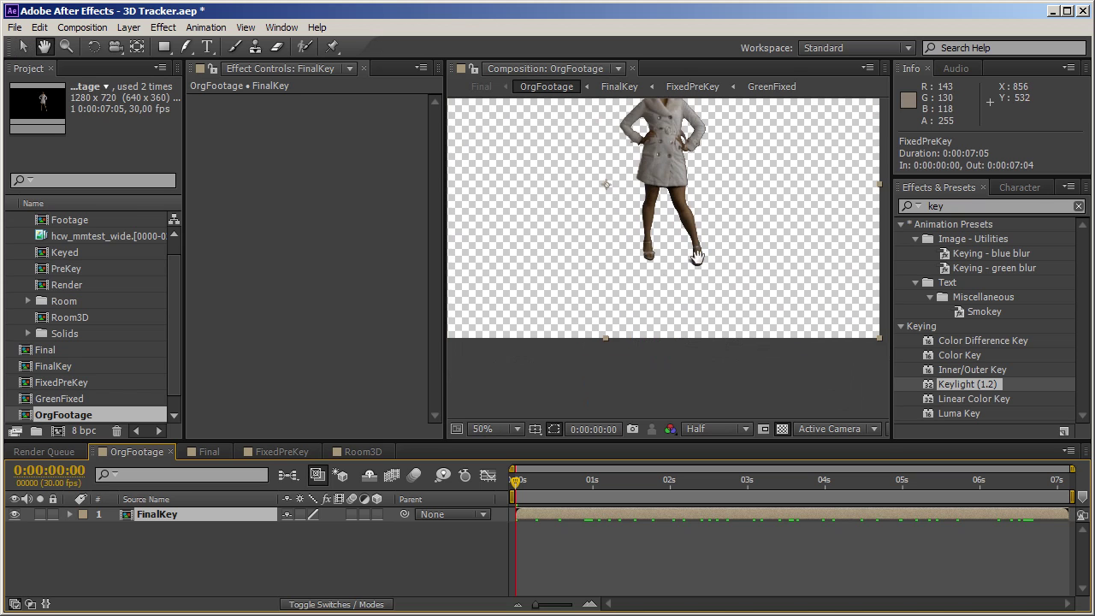
pyautogui.press('v')
pyautogui.click(179, 507)
pyautogui.hotkey('ctrl', 'd')
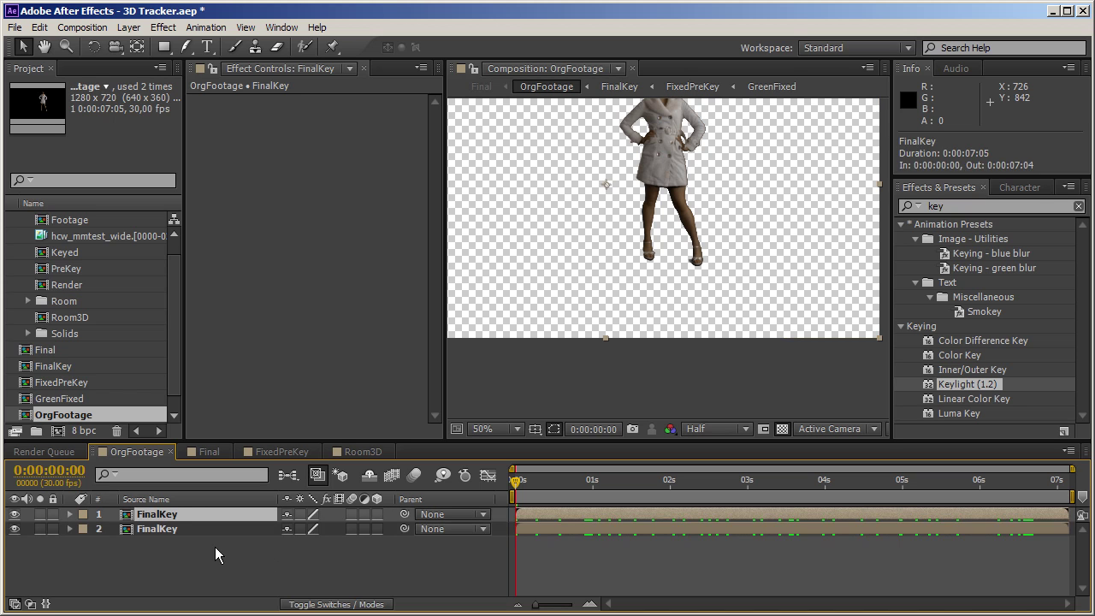
# Flip the lower FinalKey layer with a vertical scale of -100% and set its Y position to 696 so the feet meet
pyautogui.click(183, 531)
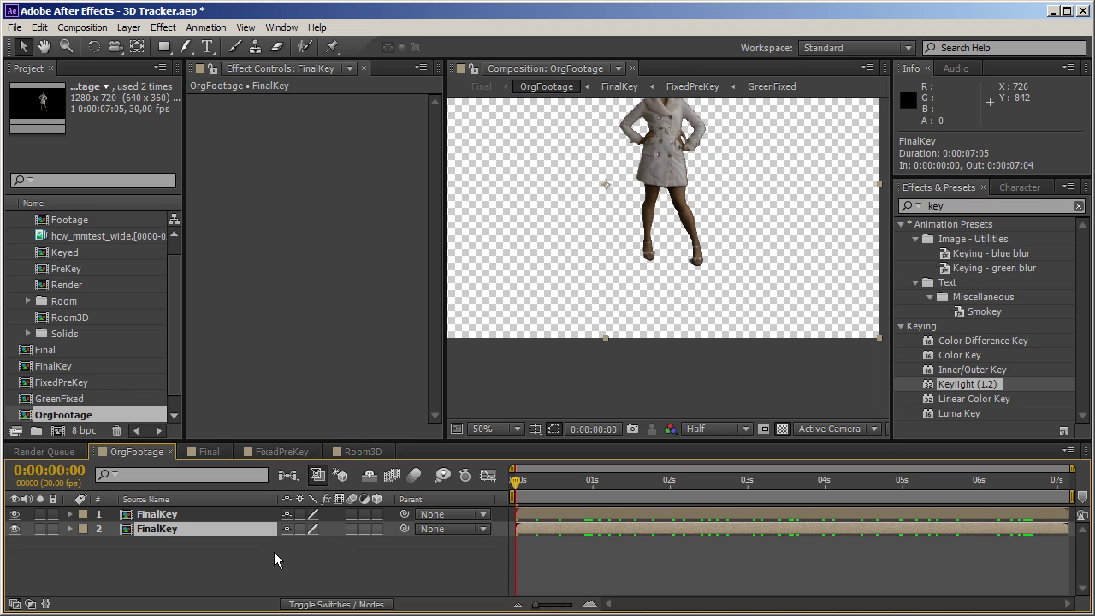
pyautogui.press('s')
pyautogui.click(335, 545)
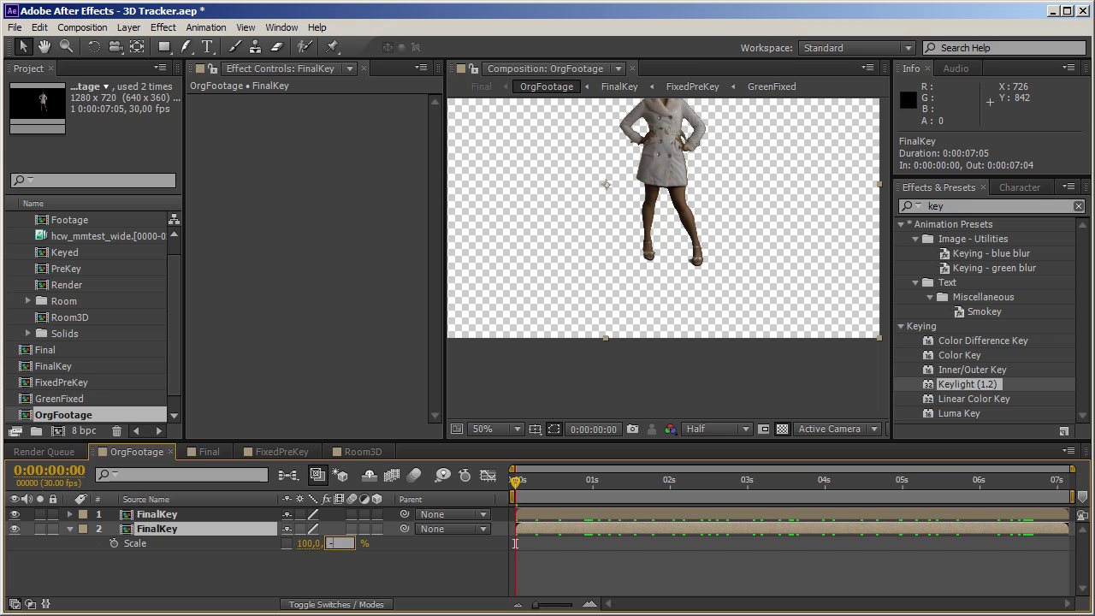
pyautogui.write('-100')
pyautogui.press('Return')
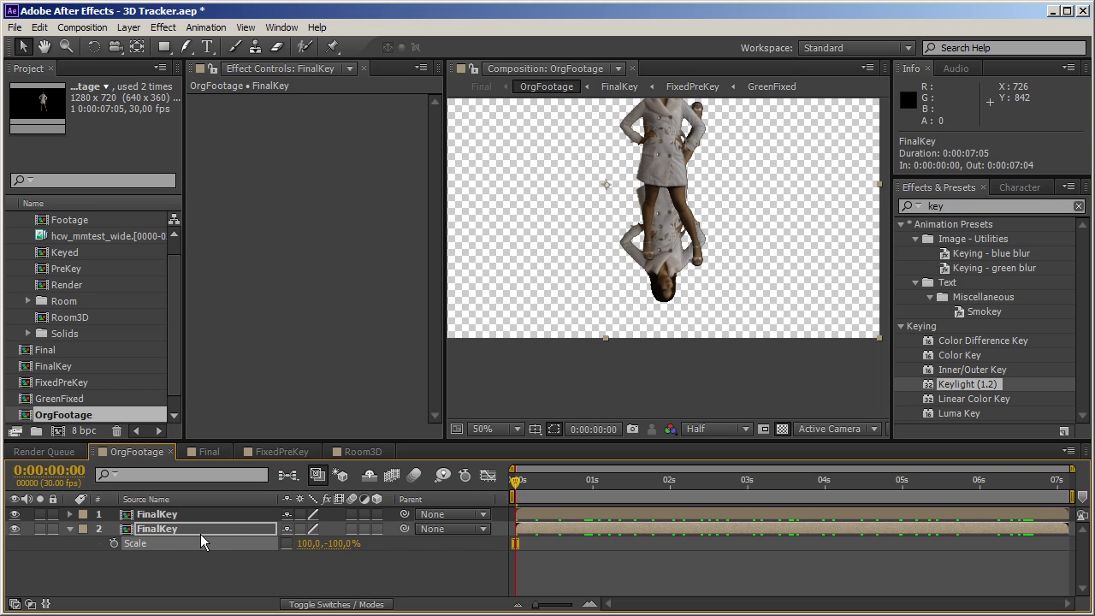
pyautogui.press('p')
pyautogui.moveTo(319, 547); pyautogui.dragTo(579, 580)
# Apply Directional Blur to the flipped FinalKey layer and set its Blur Length to 104
pyautogui.click(971, 206)
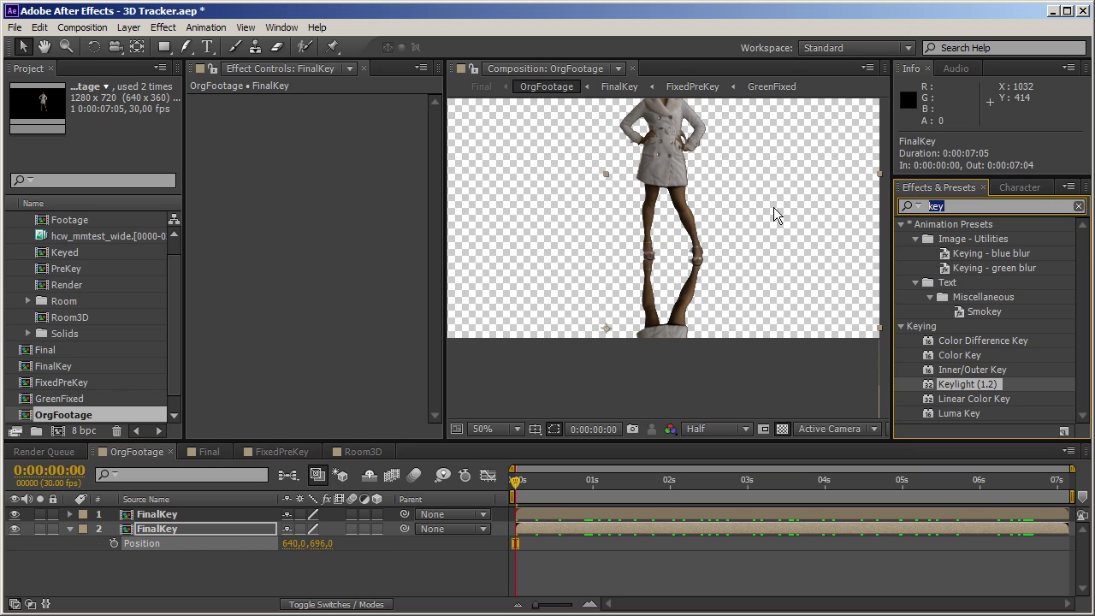
pyautogui.write('dire')
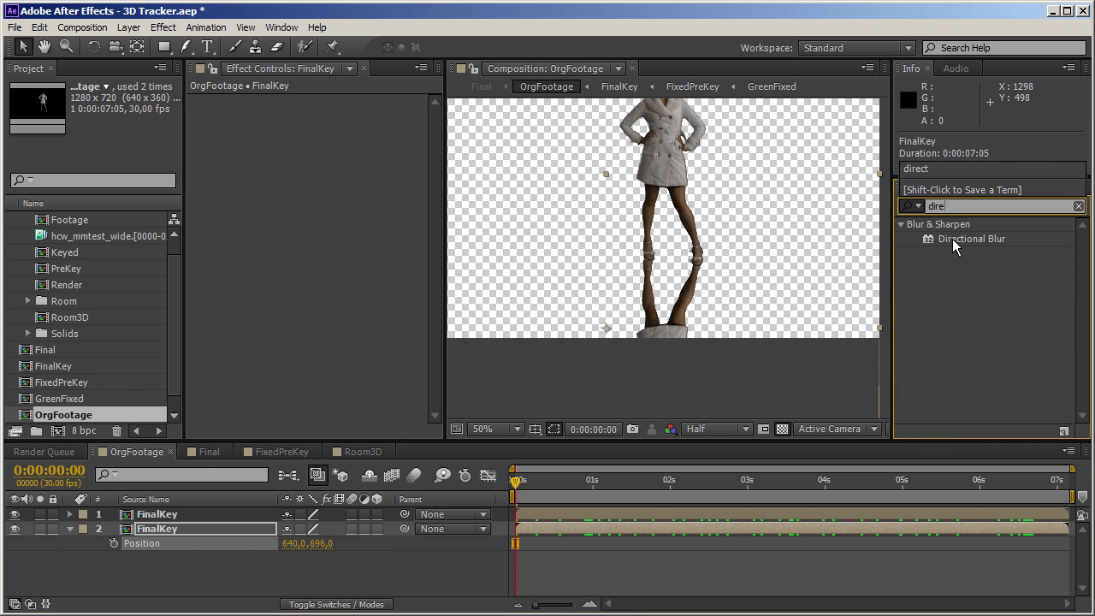
pyautogui.moveTo(952, 238); pyautogui.dragTo(195, 526)
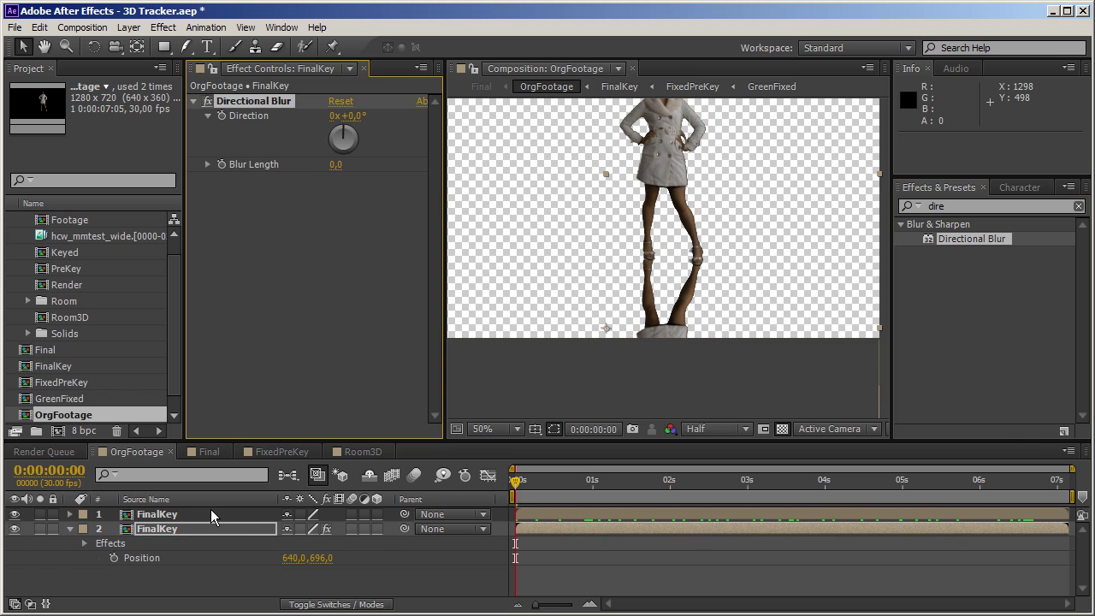
pyautogui.moveTo(335, 165); pyautogui.dragTo(441, 190)
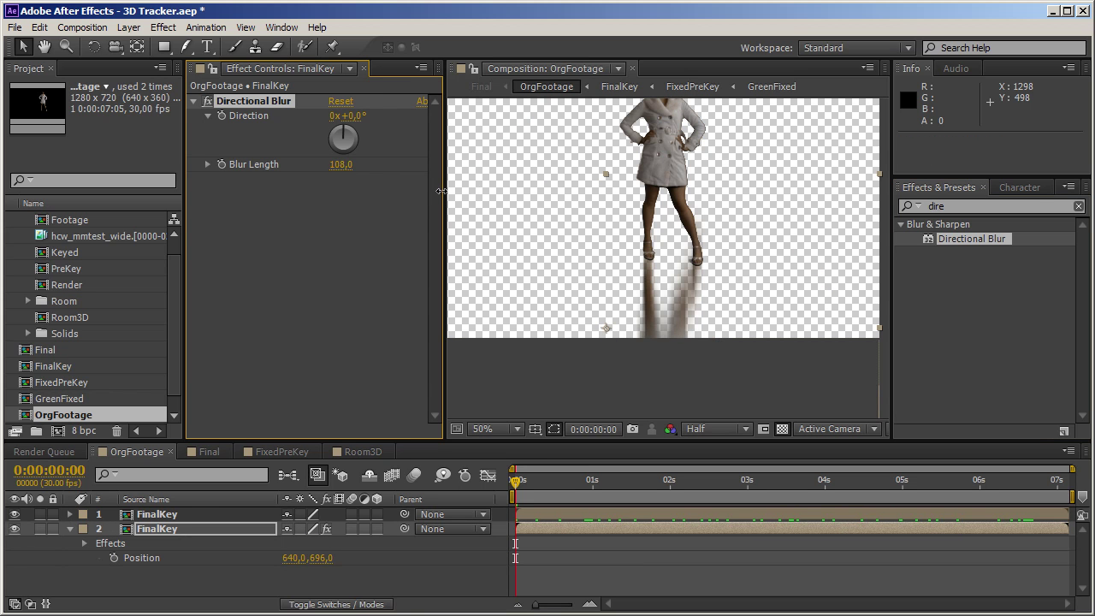
pyautogui.rightClick(202, 579)
pyautogui.moveTo(248, 582)
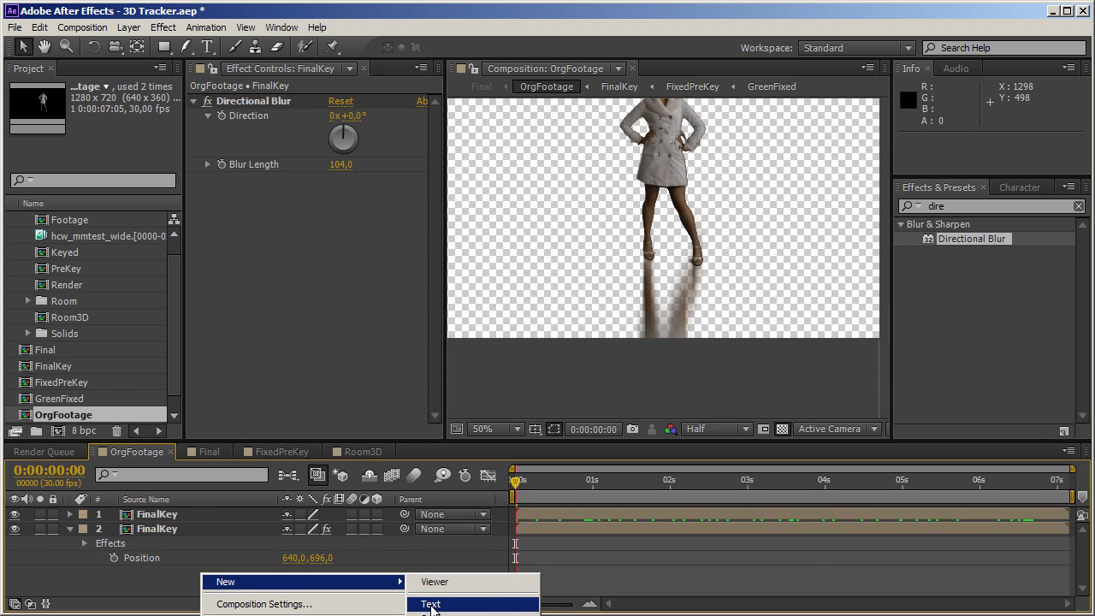
pyautogui.rightClick(494, 373)
pyautogui.press('Escape')
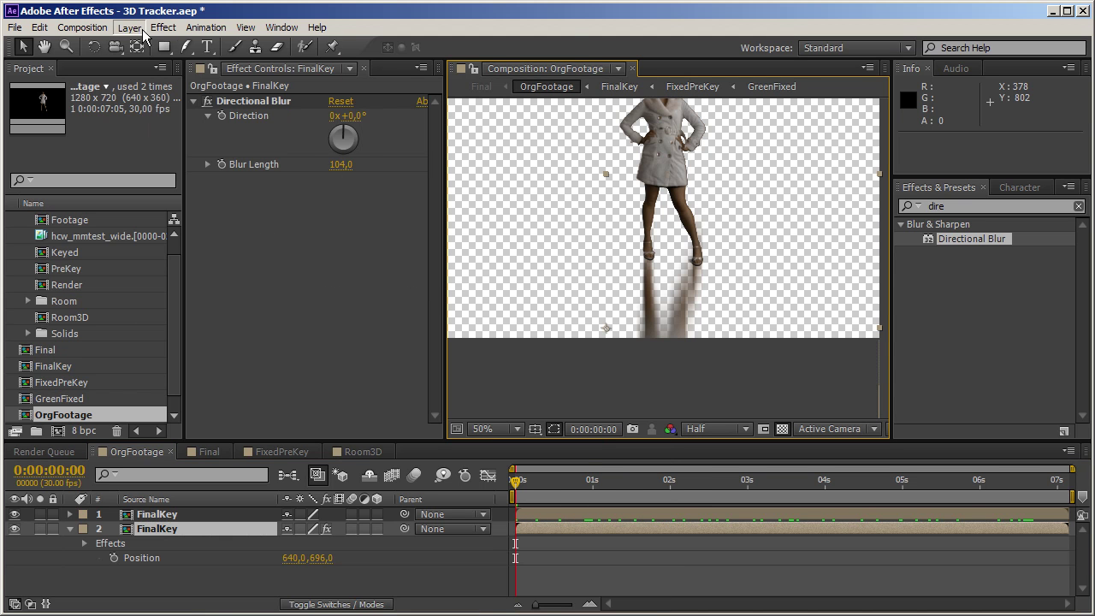
# Create an adjustment layer, apply the Linear Wipe effect to it, and place it between the two FinalKey layers
pyautogui.click(142, 30)
pyautogui.moveTo(141, 44)
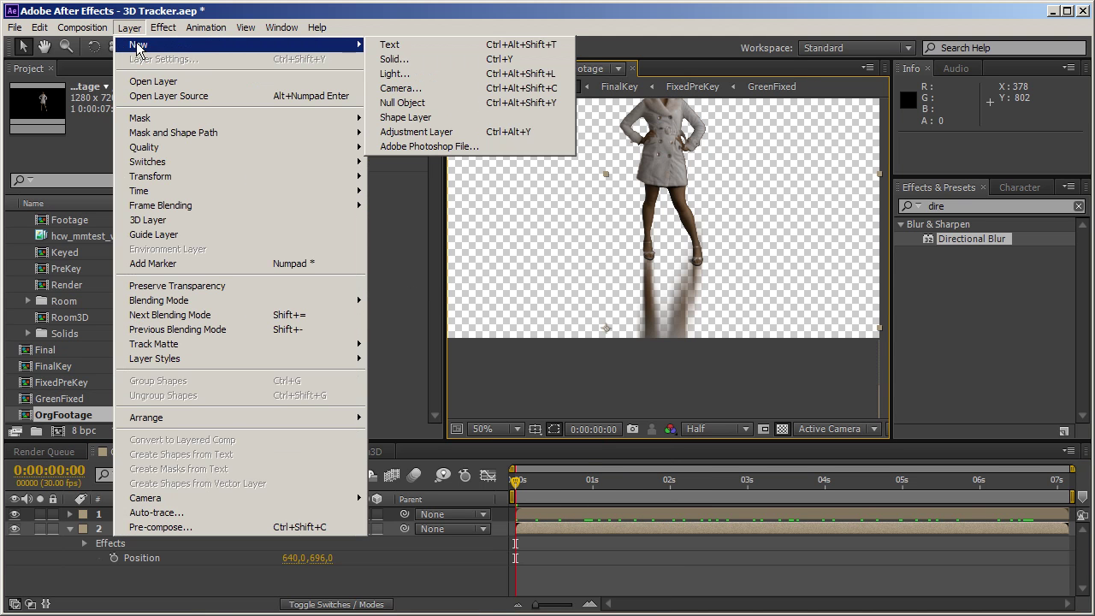
pyautogui.click(458, 132)
pyautogui.click(926, 205)
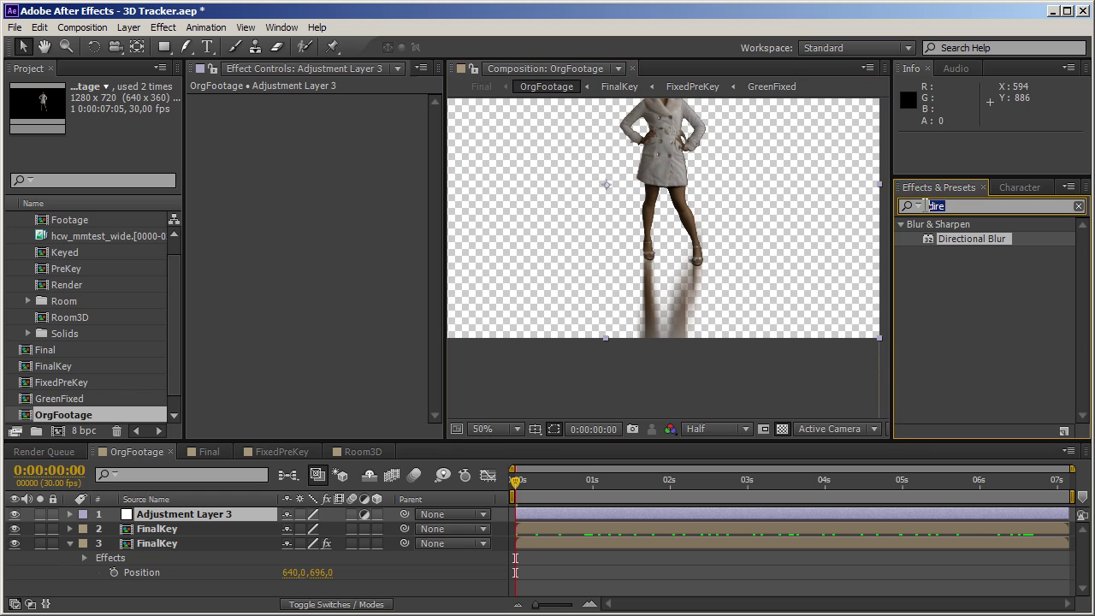
pyautogui.write('linear')
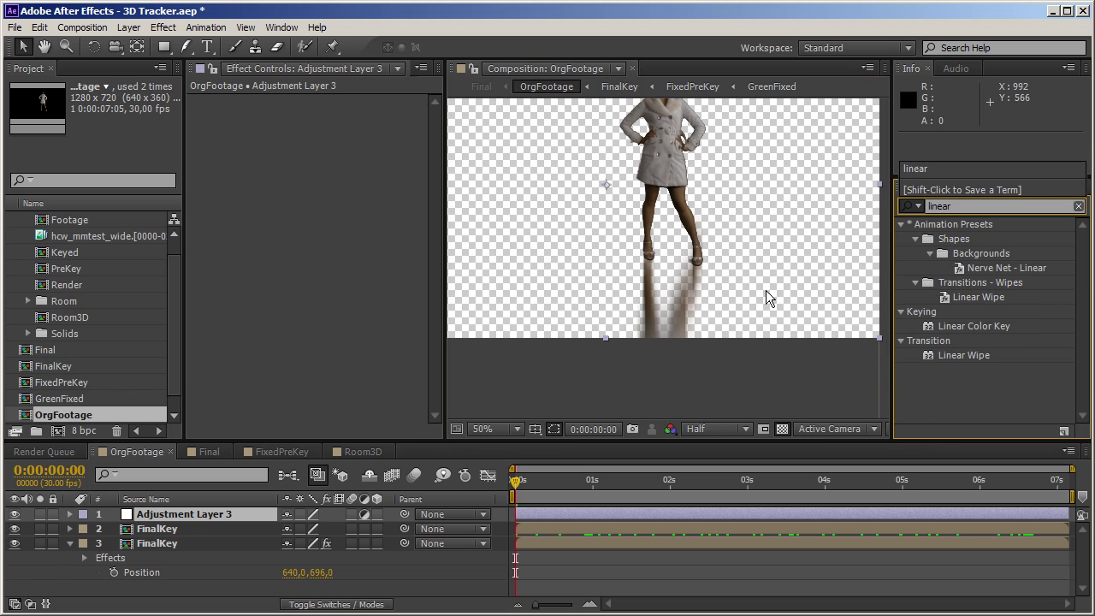
pyautogui.moveTo(958, 359); pyautogui.dragTo(207, 532)
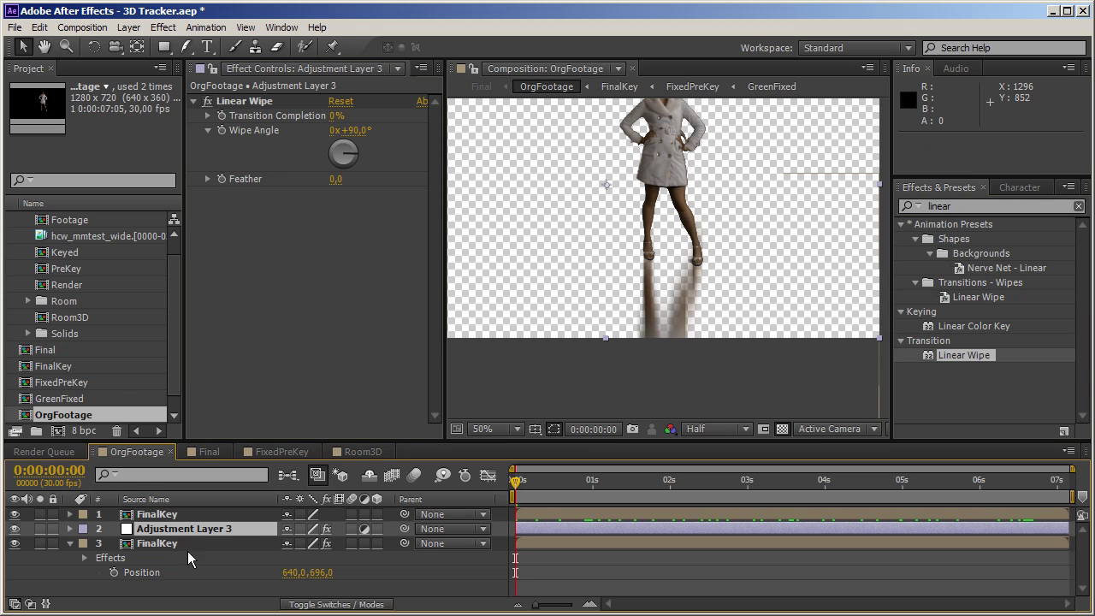
# Set the Linear Wipe's angle to 0°, Transition Completion to 16% and Feather to 89 so the reflection fades out
pyautogui.click(349, 131)
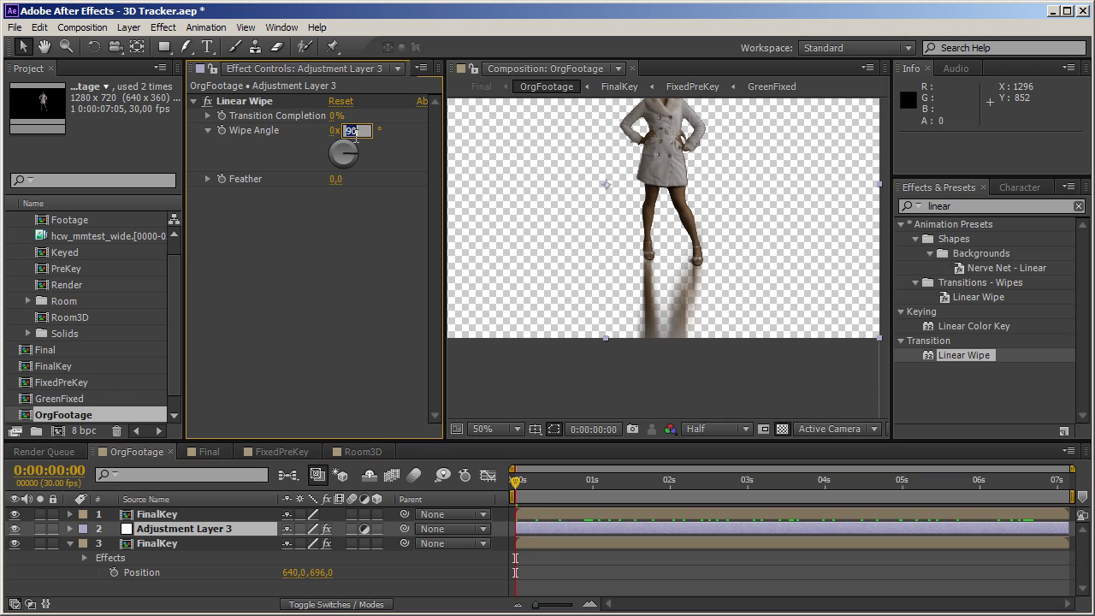
pyautogui.press('Return')
pyautogui.moveTo(337, 117); pyautogui.dragTo(346, 118)
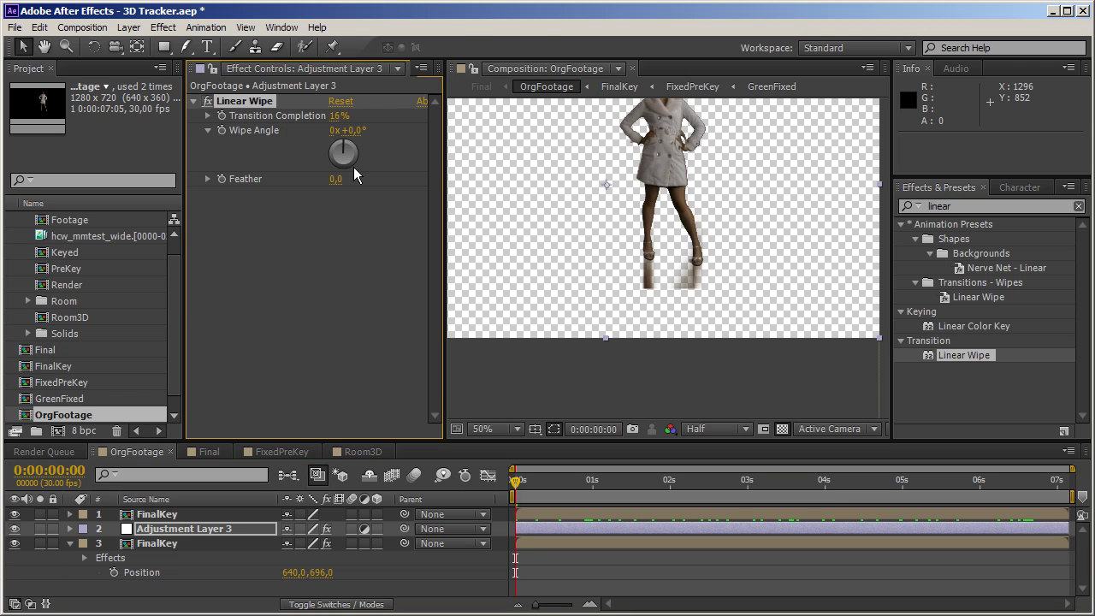
pyautogui.moveTo(335, 177); pyautogui.dragTo(415, 205)
# Keyframe the flipped FinalKey layer's Position at the first frame and set its Y position to 804 at 0:00:03:03
pyautogui.click(444, 544)
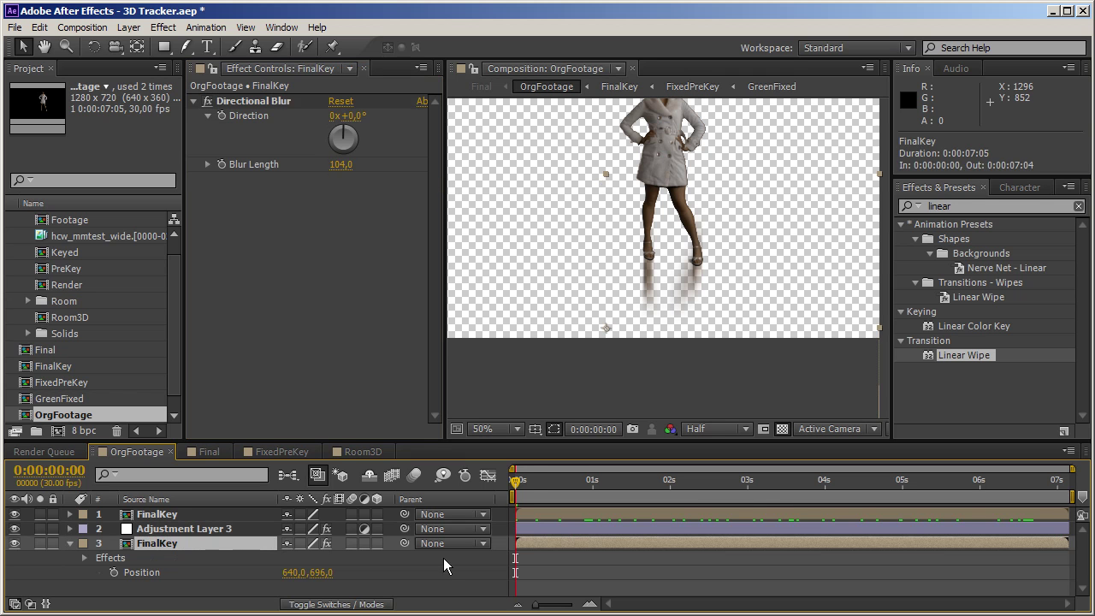
pyautogui.moveTo(518, 487); pyautogui.dragTo(678, 509)
pyautogui.press('Home')
pyautogui.click(112, 572)
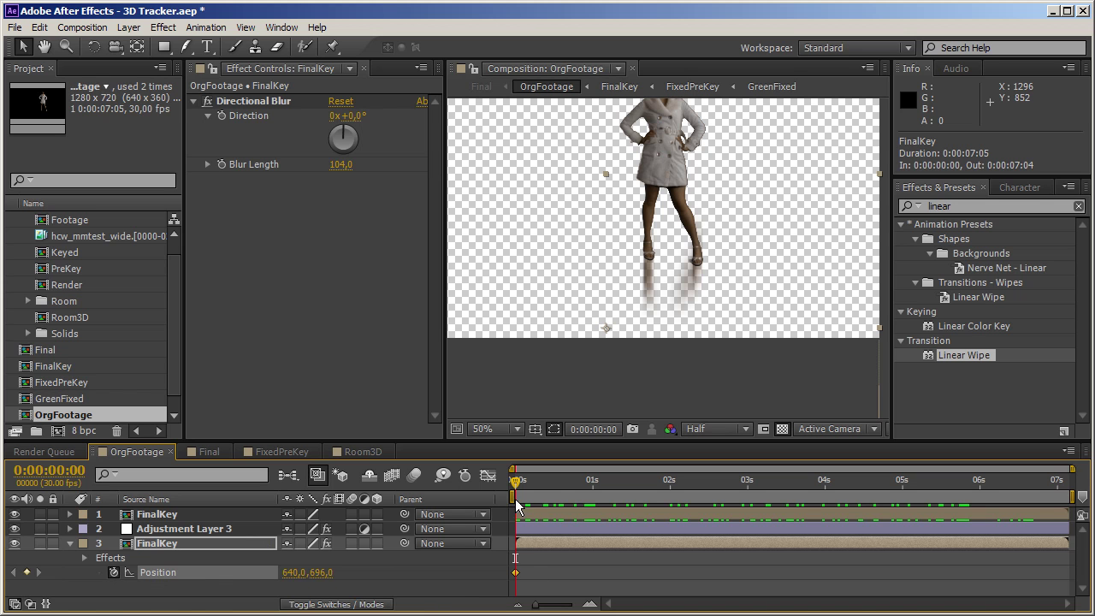
pyautogui.moveTo(518, 482); pyautogui.dragTo(755, 512)
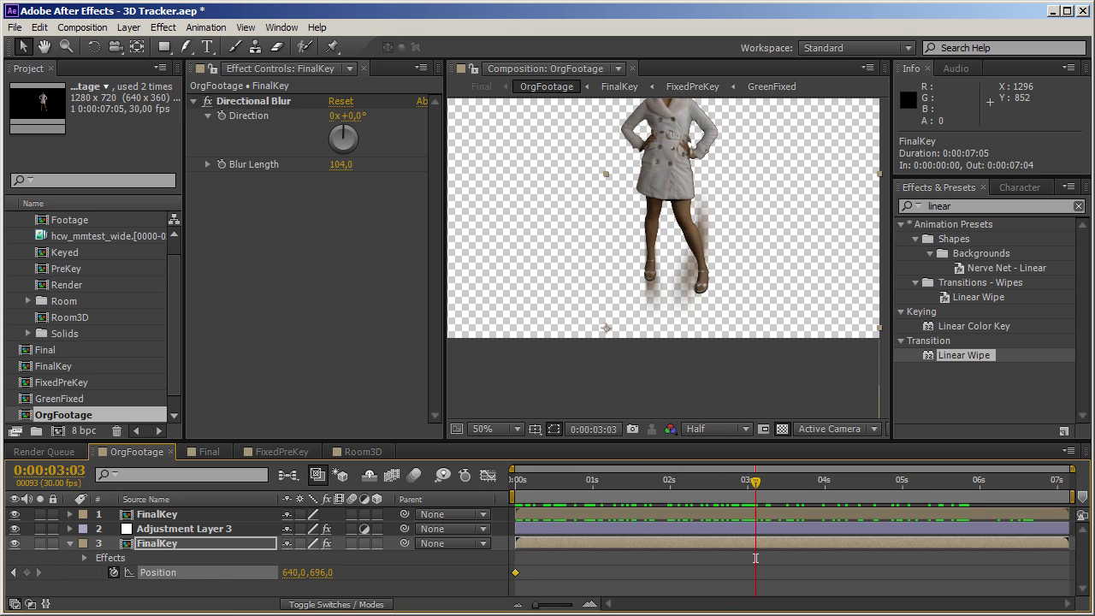
pyautogui.moveTo(322, 573); pyautogui.dragTo(397, 586)
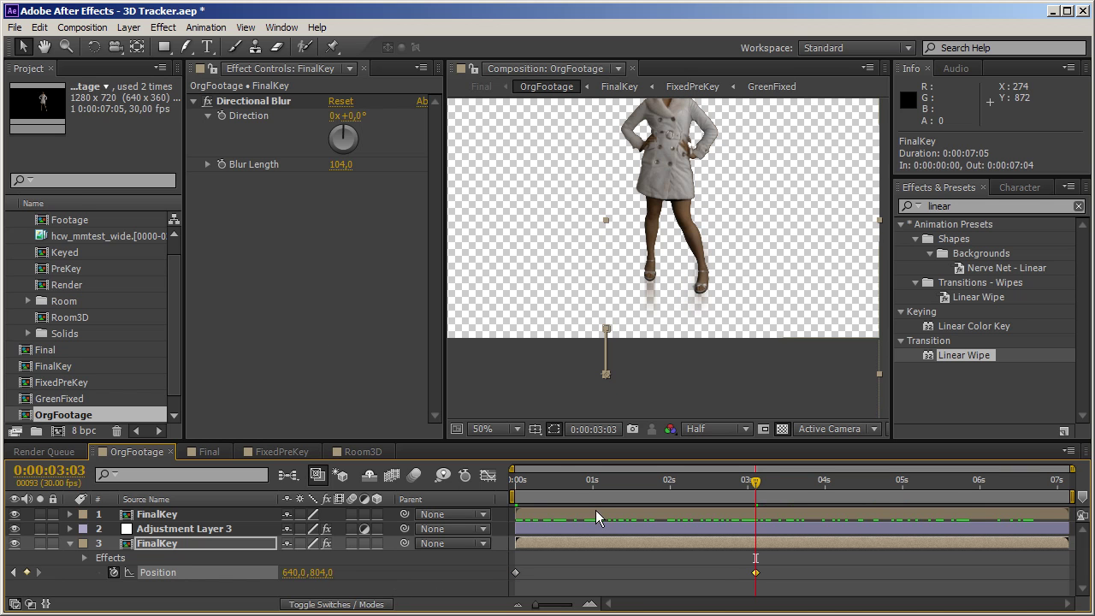
pyautogui.press('Home')
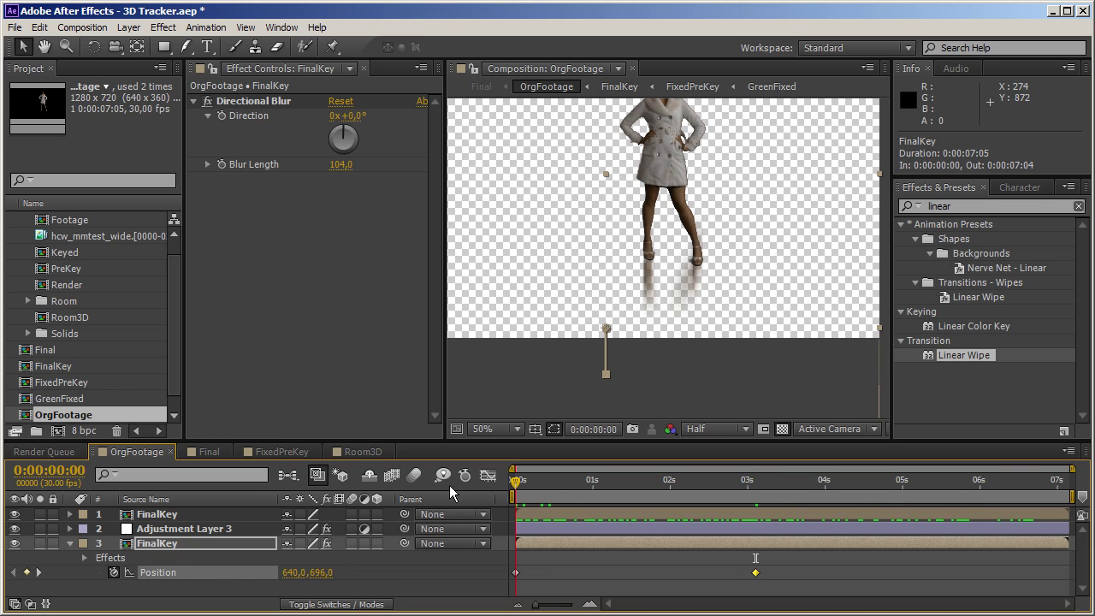
# Lock the effect controls on Adjustment Layer 3 and add a Transition Completion keyframe to its Linear Wipe at 0:00:00:00
pyautogui.click(178, 529)
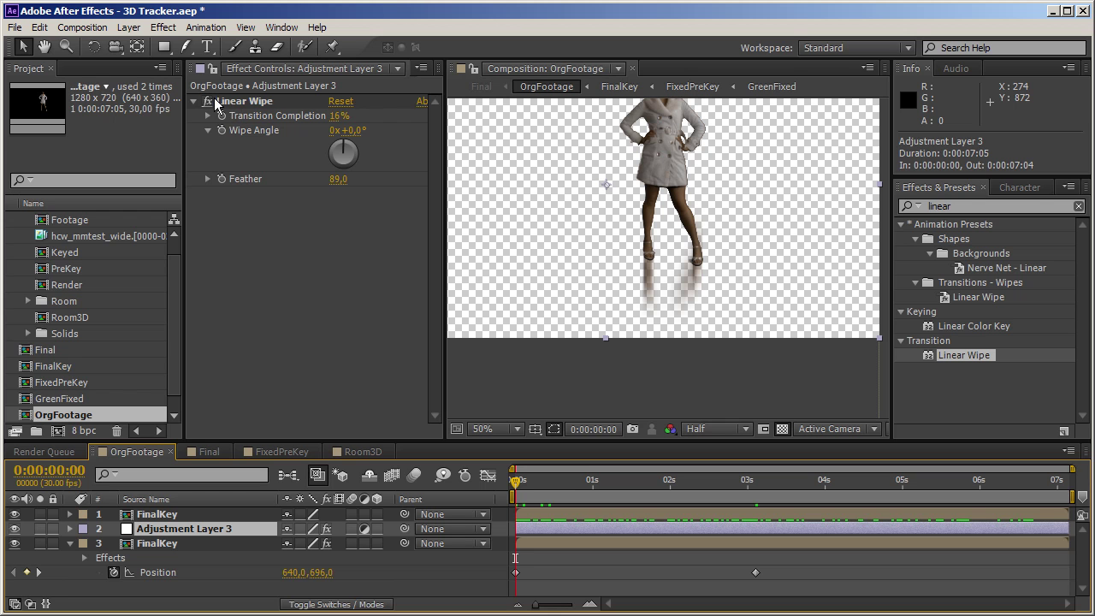
pyautogui.click(214, 68)
pyautogui.click(181, 544)
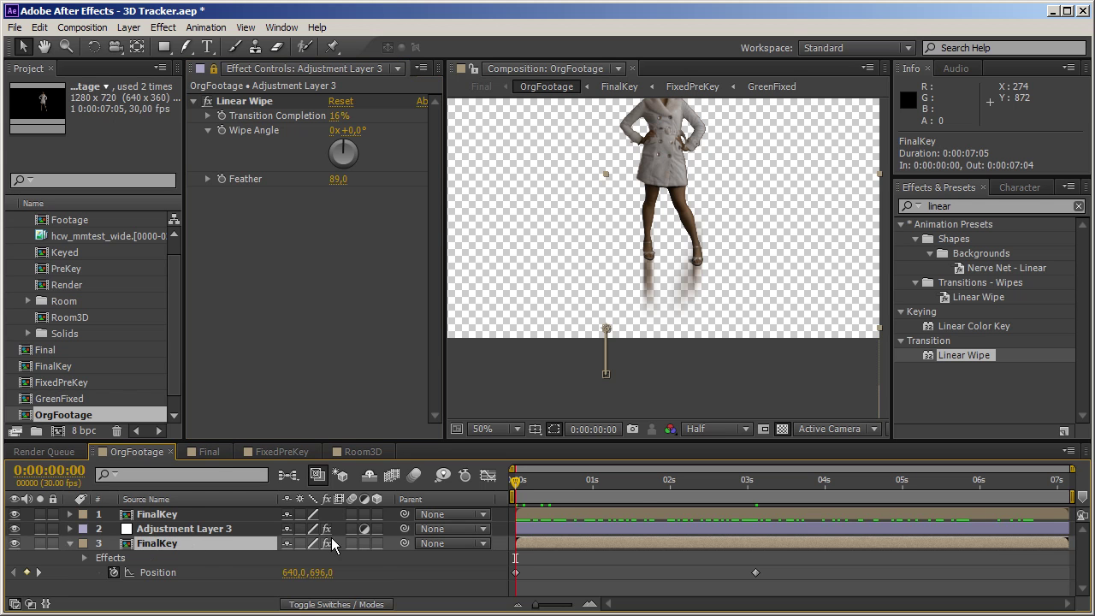
pyautogui.click(222, 115)
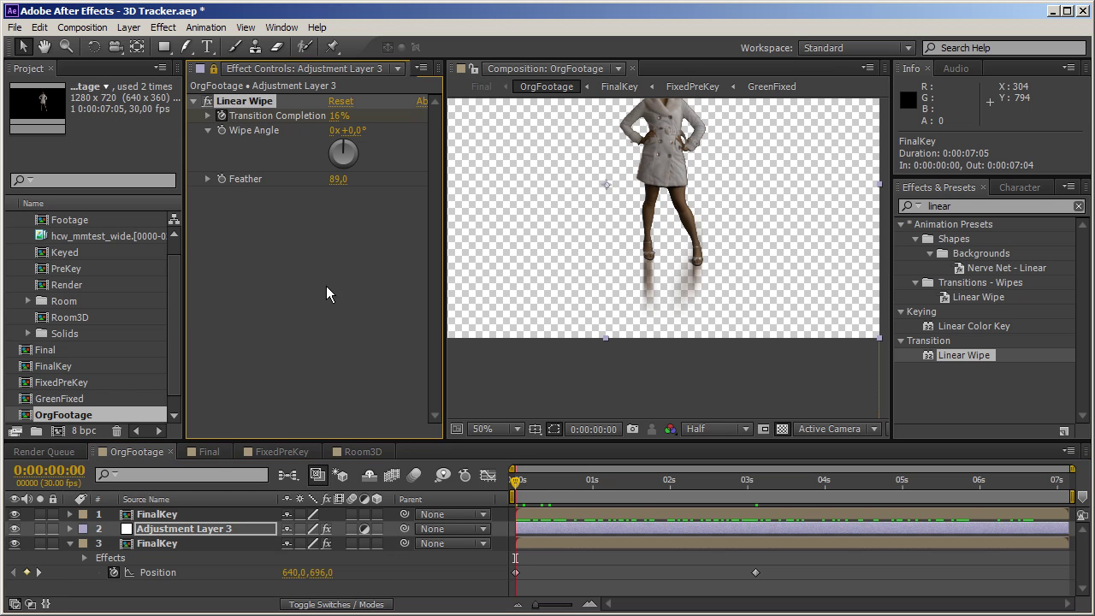
# At 0:00:03:03, set the flipped FinalKey layer's Y position to 837 and the Linear Wipe's Transition Completion to 7%
pyautogui.moveTo(517, 485); pyautogui.dragTo(757, 517)
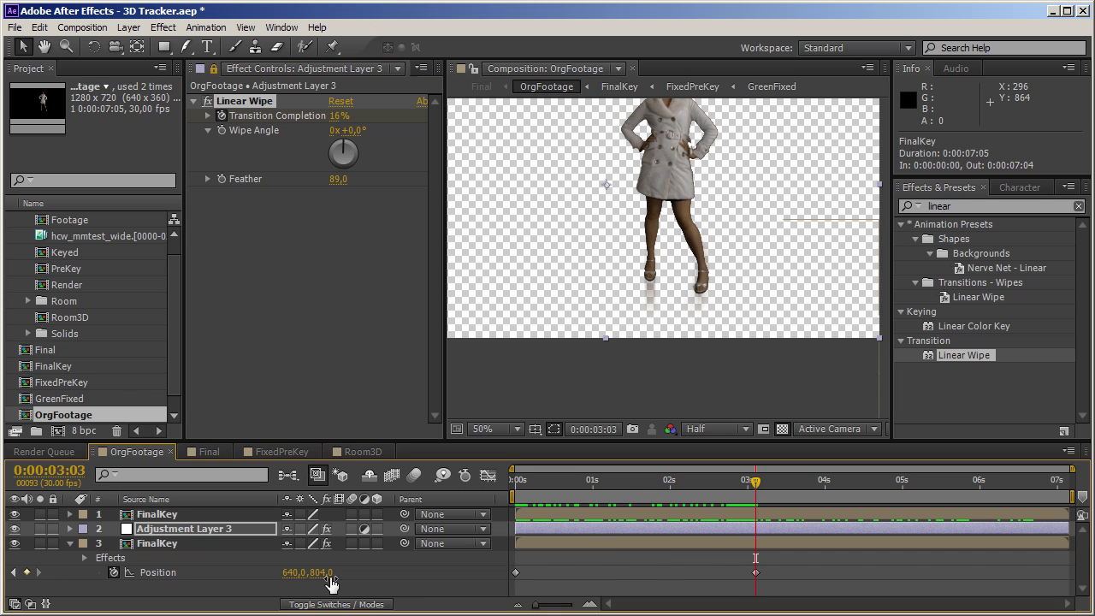
pyautogui.moveTo(316, 572); pyautogui.dragTo(348, 586)
pyautogui.moveTo(338, 120); pyautogui.dragTo(339, 117)
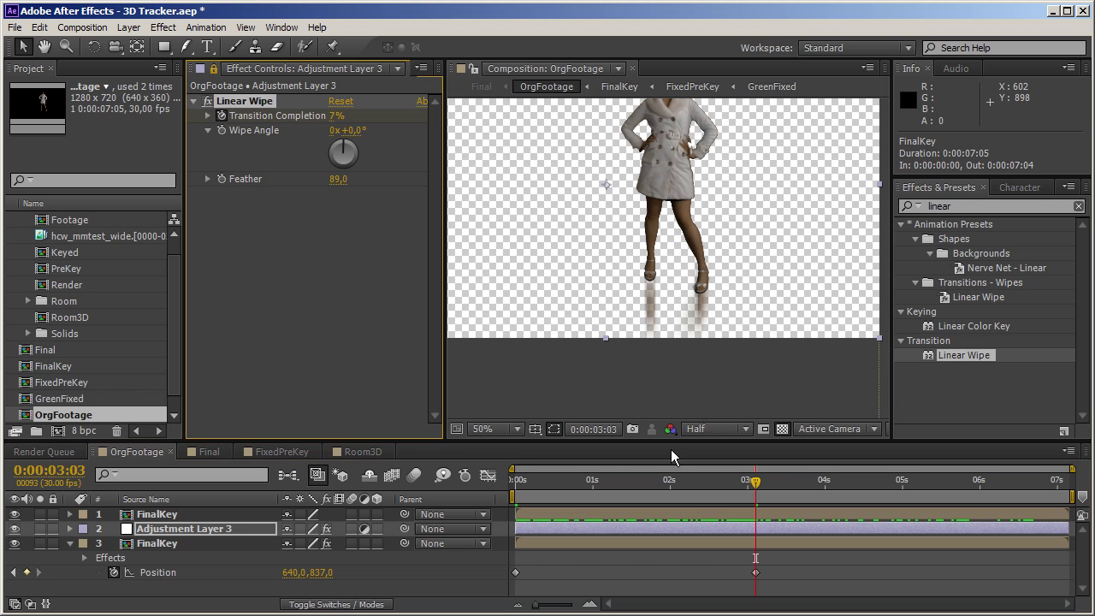
# At 0:00:05:26, keyframe the flipped FinalKey layer's Y position at 871 and the Linear Wipe's Transition Completion at 2%
pyautogui.moveTo(758, 494); pyautogui.dragTo(969, 557)
pyautogui.moveTo(323, 572); pyautogui.dragTo(351, 577)
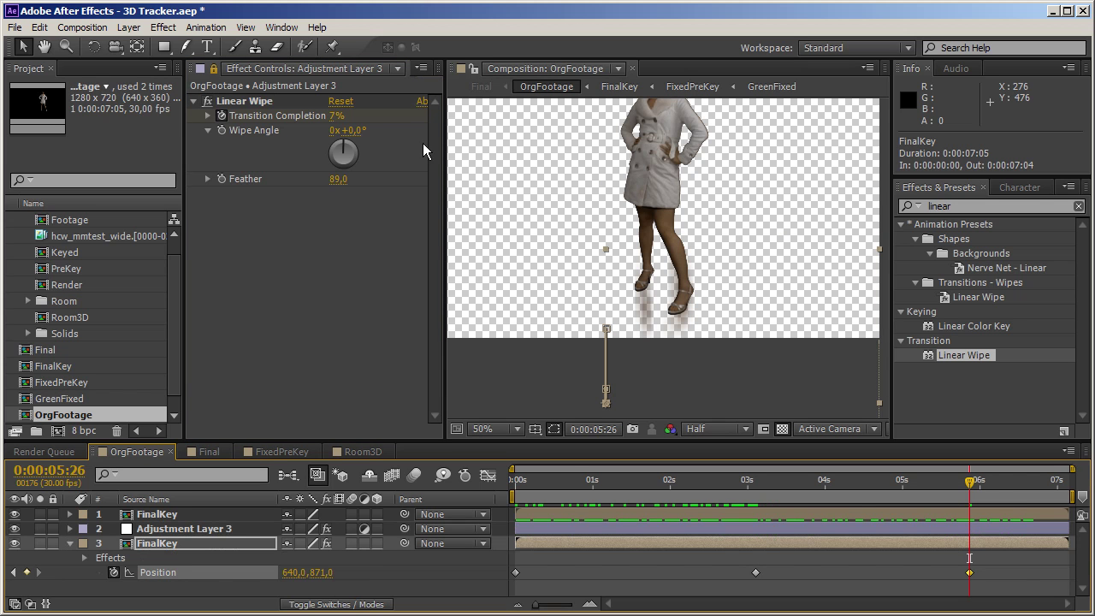
pyautogui.click(332, 117)
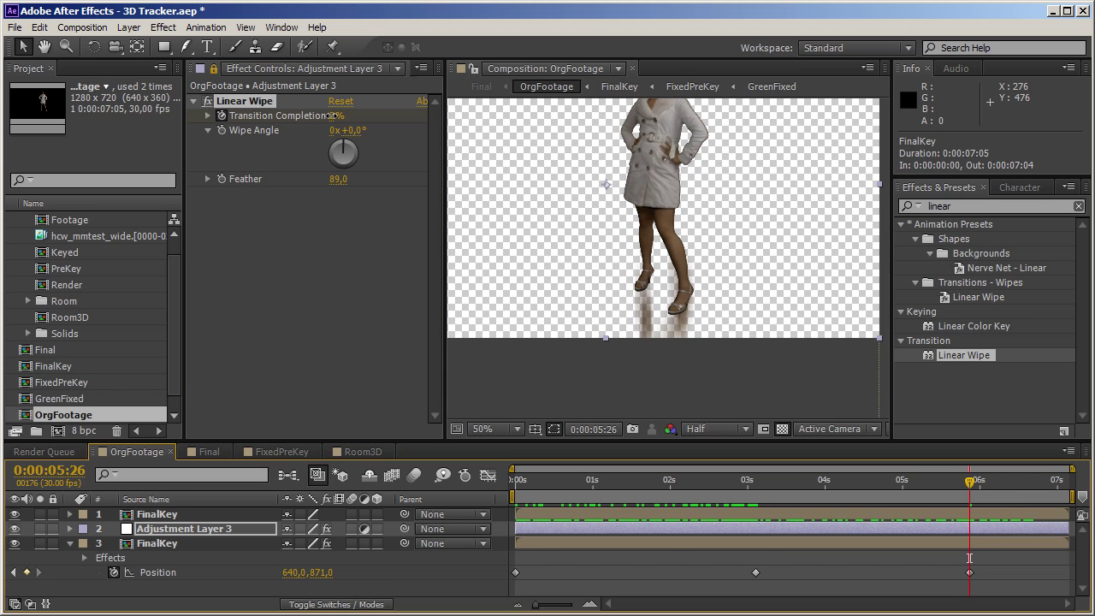
pyautogui.moveTo(1008, 487); pyautogui.dragTo(495, 551)
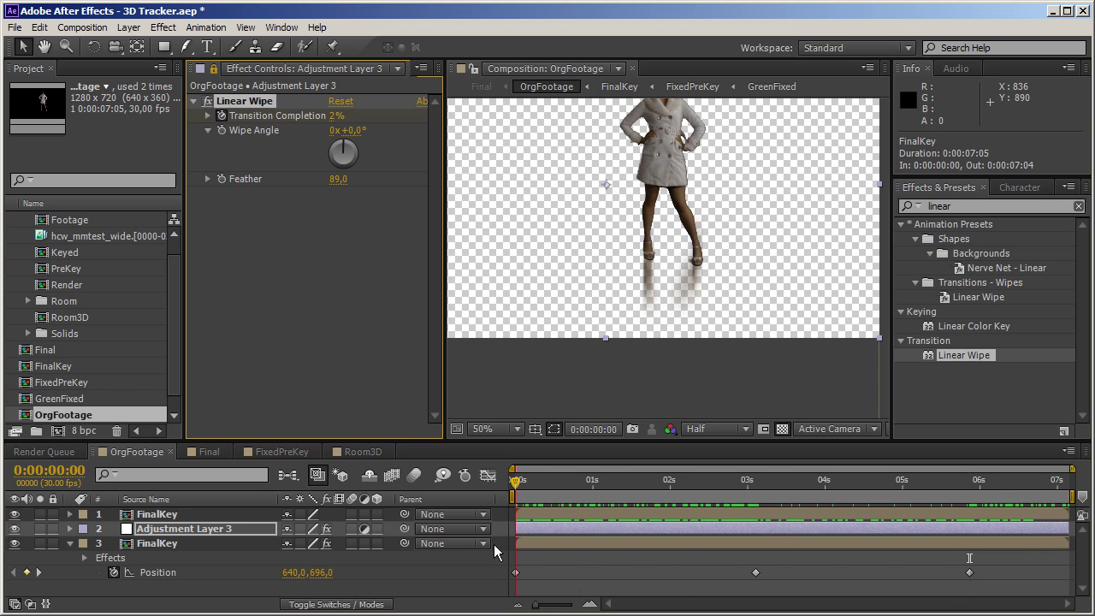
# Switch to the Final composition and scrub through it to check the woman's reflection against the room floor
pyautogui.click(209, 453)
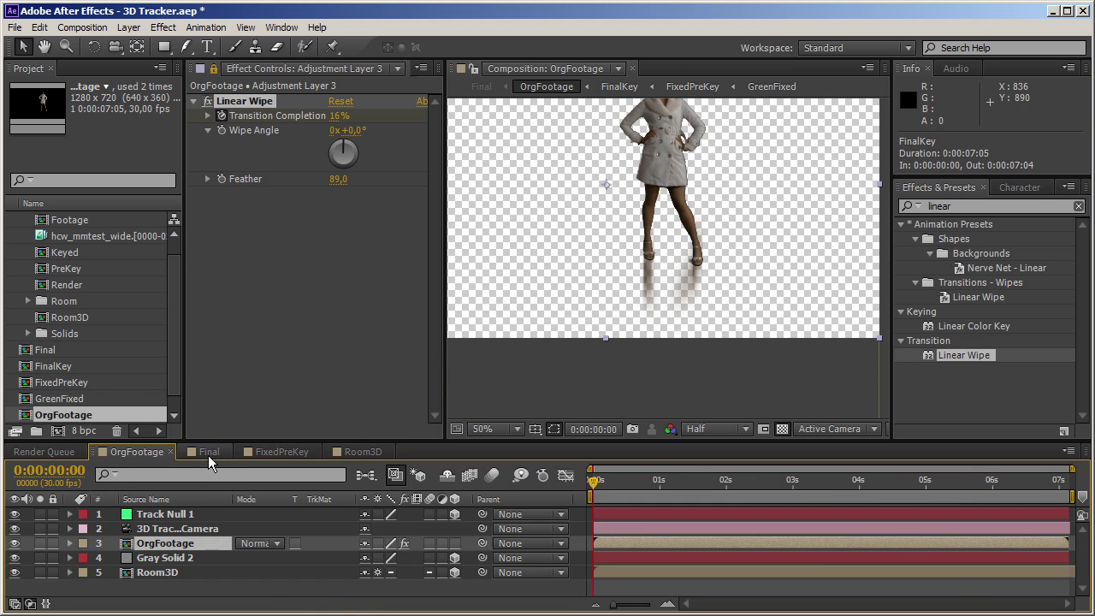
pyautogui.click(209, 453)
pyautogui.moveTo(595, 483); pyautogui.dragTo(740, 510)
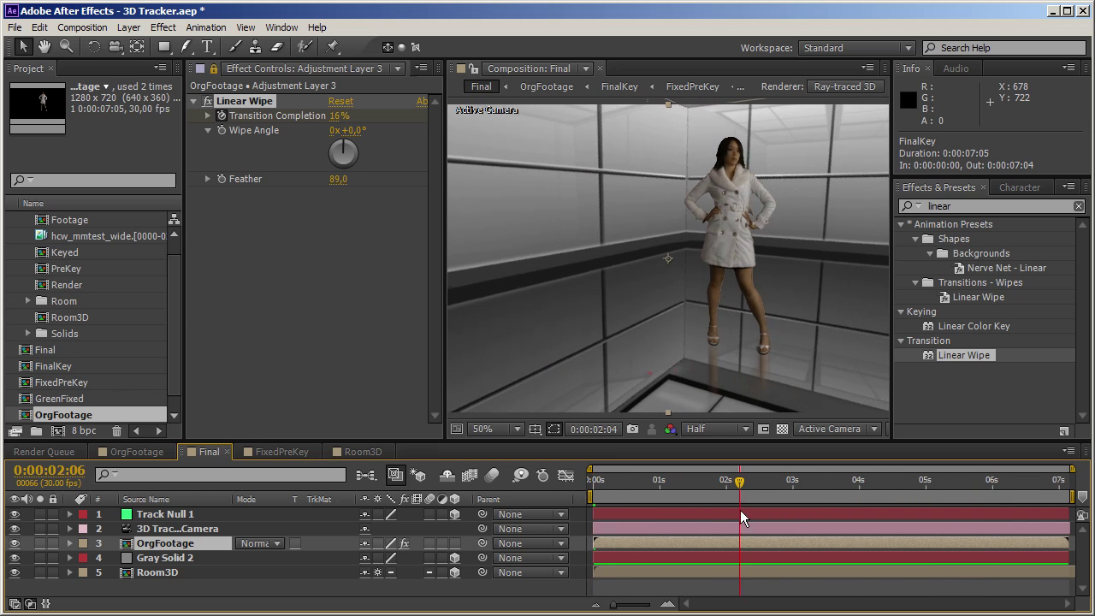
pyautogui.click(175, 571)
pyautogui.moveTo(740, 484); pyautogui.dragTo(1017, 484)
# Set the Gray Solid 2 floor layer's Reflection Sharpness to 50% and check the floor at early and late frames
pyautogui.click(171, 558)
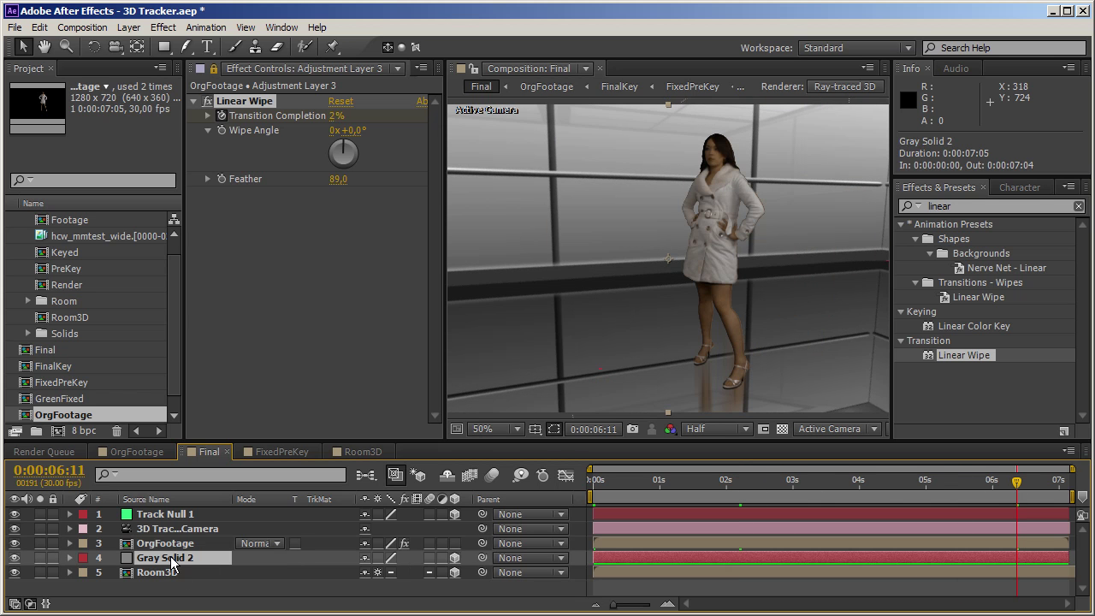
pyautogui.click(69, 558)
pyautogui.scroll(-8, 181, 553)
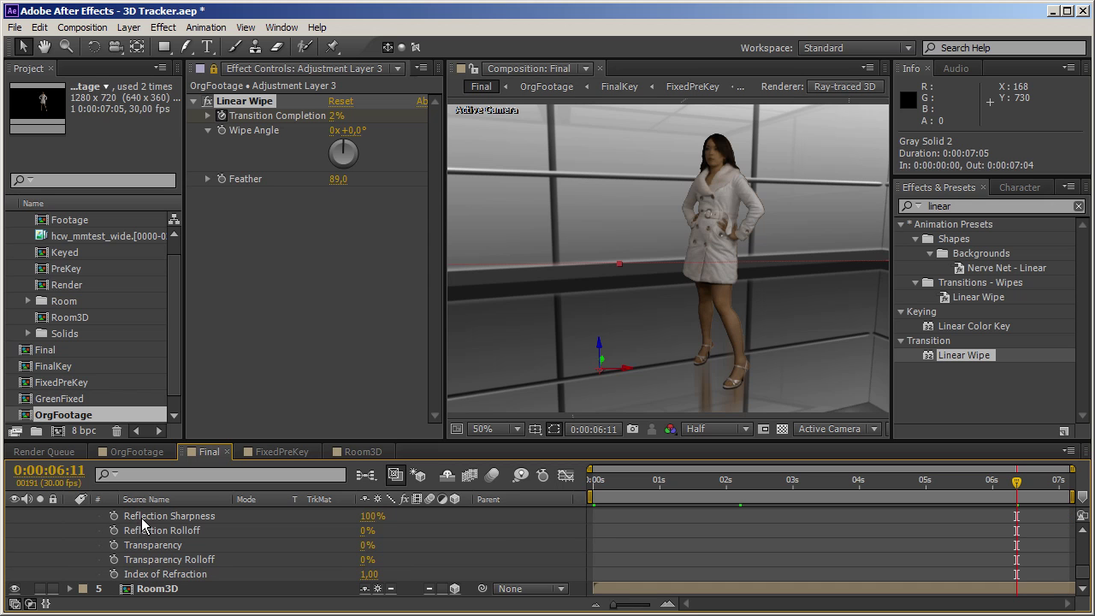
pyautogui.click(372, 517)
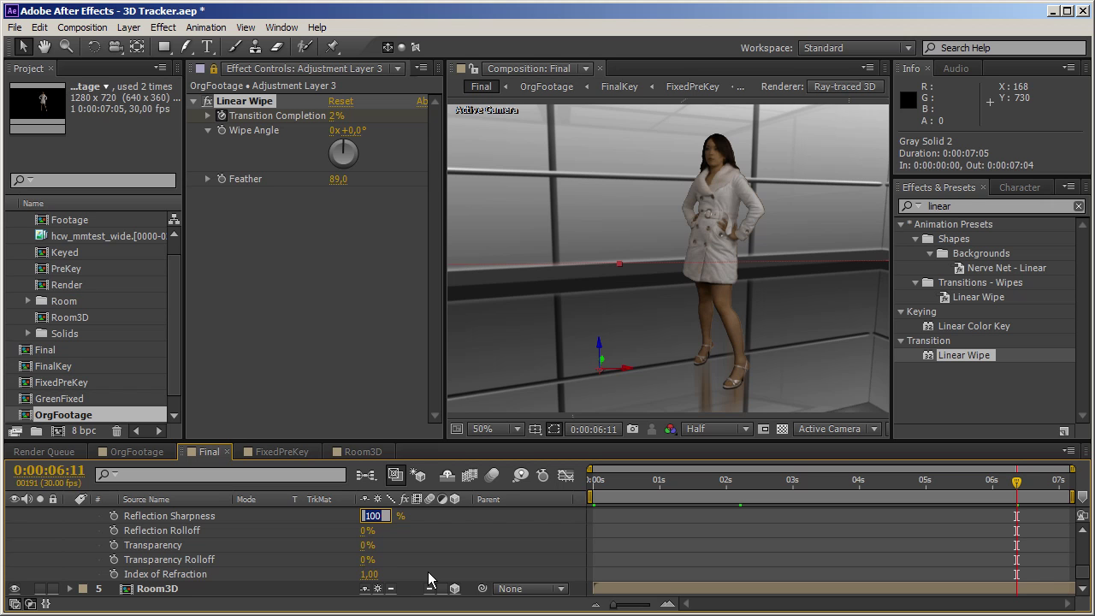
pyautogui.write('50')
pyautogui.press('Return')
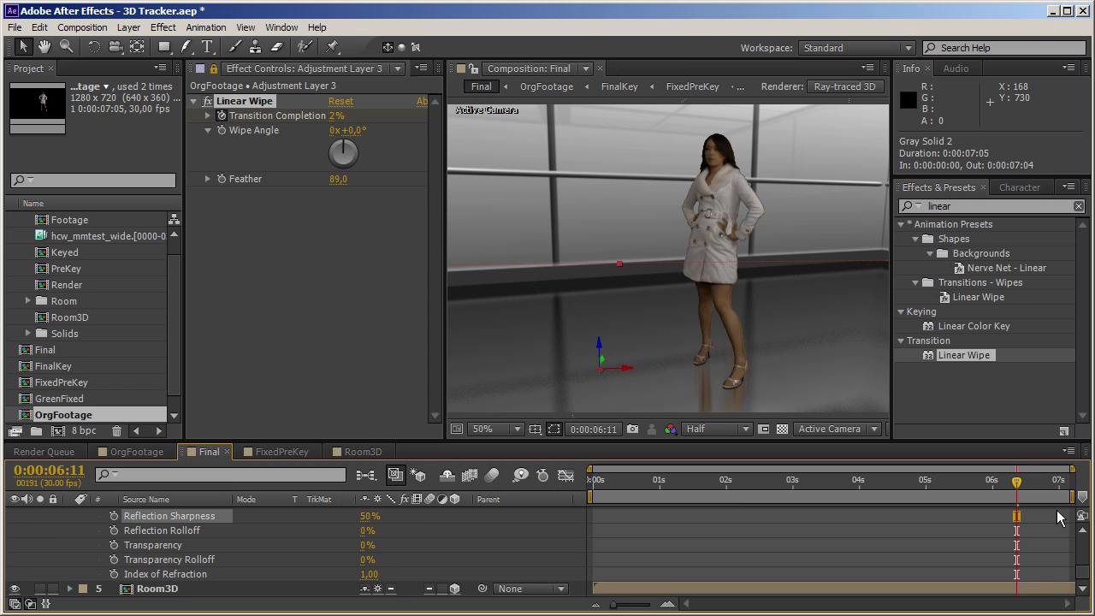
pyautogui.moveTo(1015, 495); pyautogui.dragTo(611, 517)
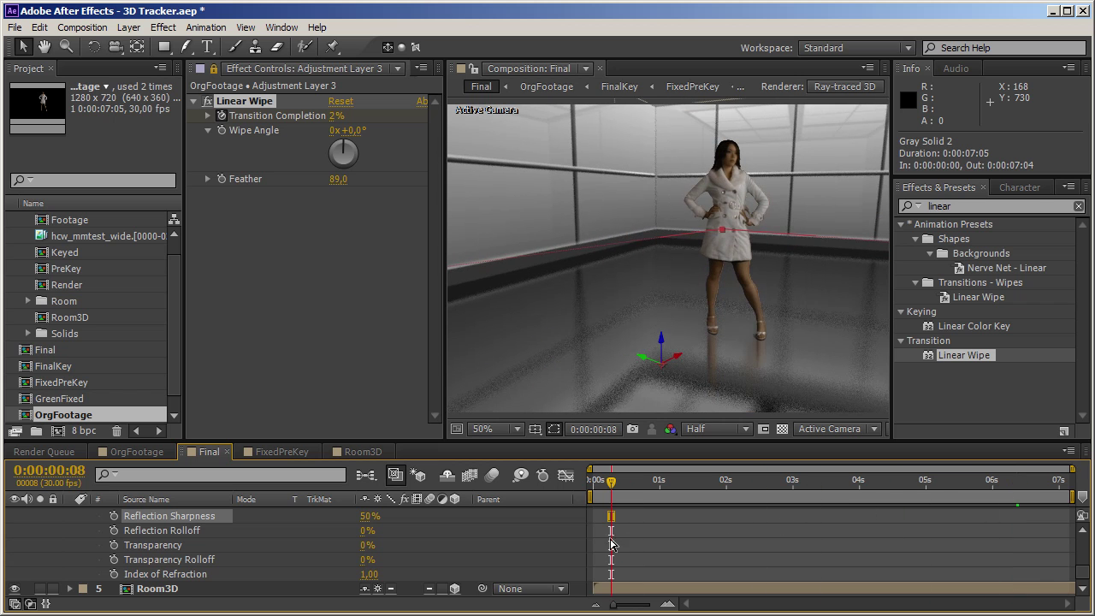
pyautogui.moveTo(624, 481); pyautogui.dragTo(895, 526)
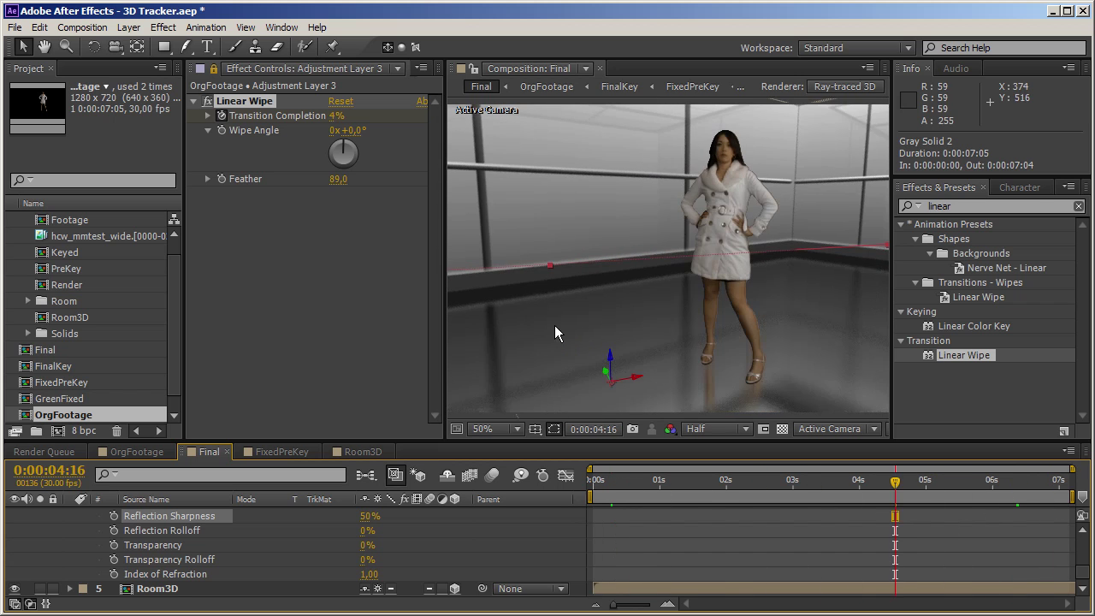
pyautogui.press(',')
pyautogui.scroll(10, 88, 526)
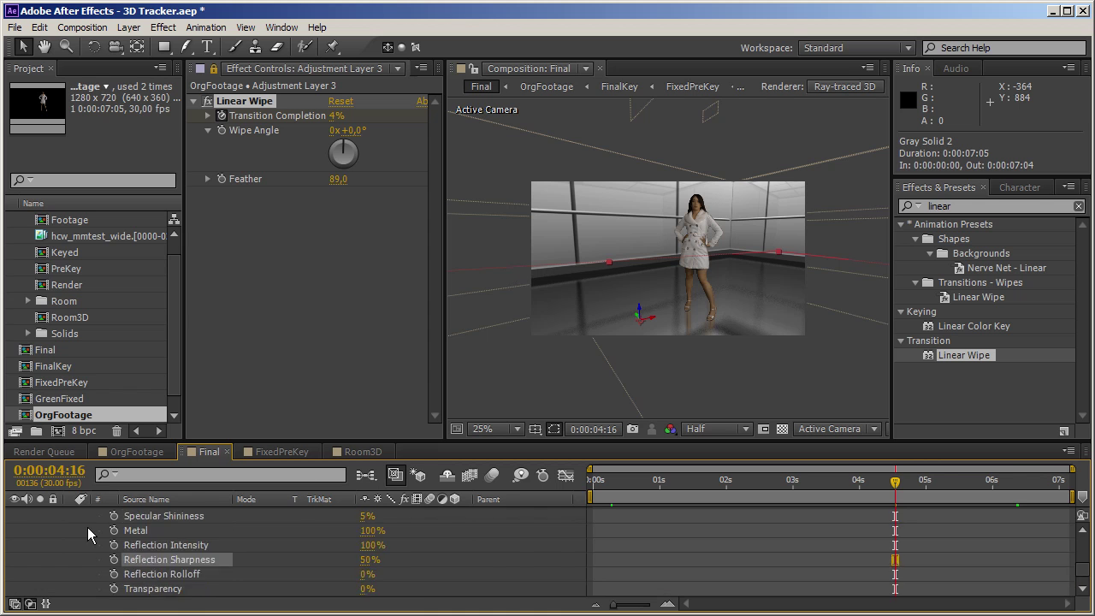
pyautogui.click(69, 559)
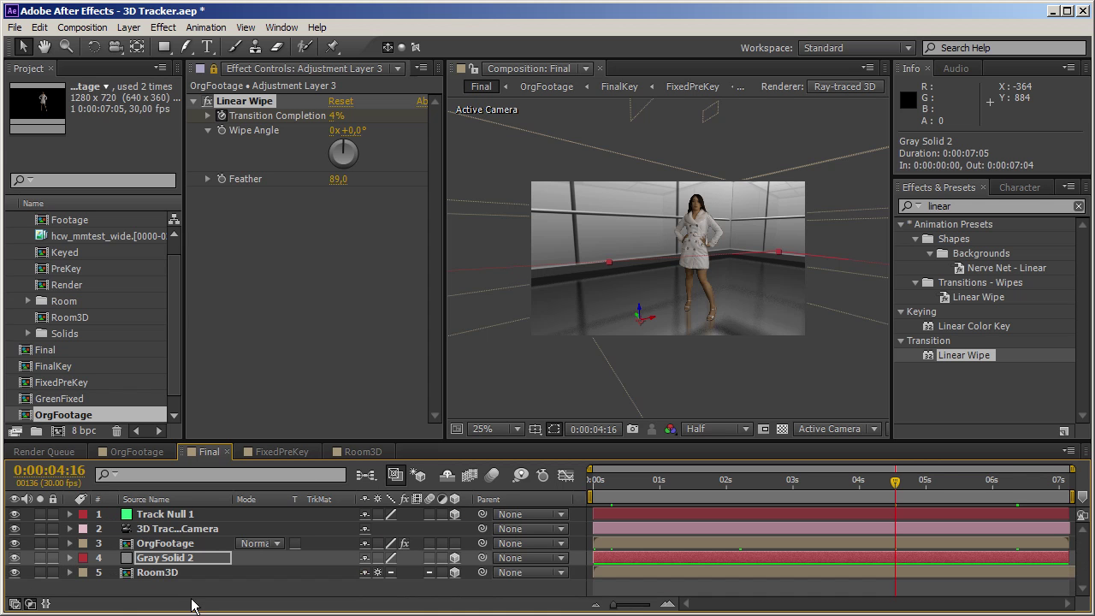
pyautogui.click(193, 599)
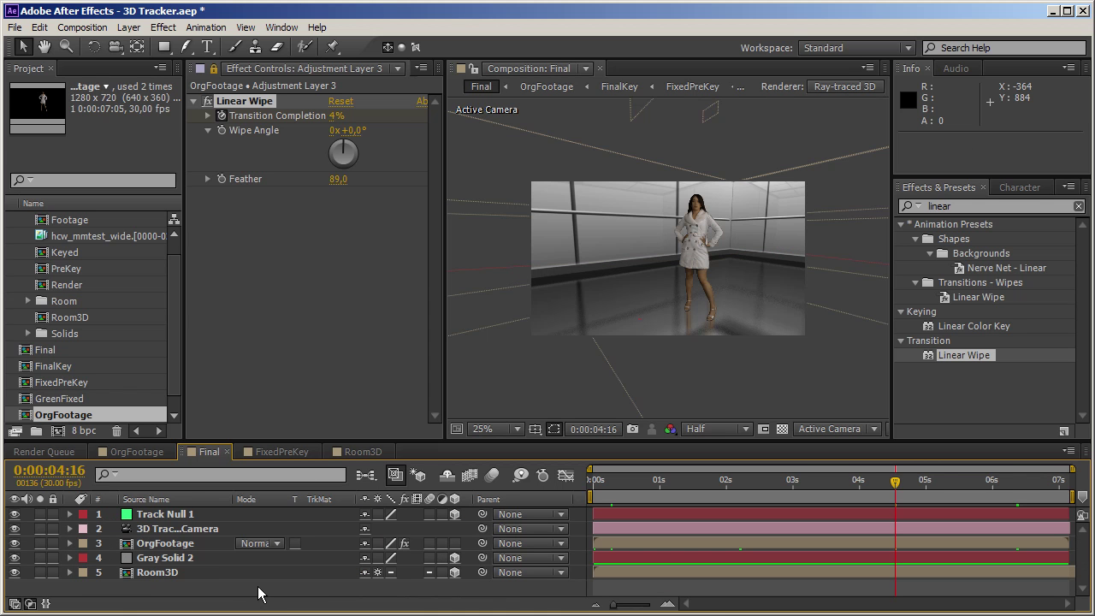
# Create a text layer reading "Like a boss" in the Final composition
pyautogui.hotkey('ctrl', 't')
pyautogui.click(625, 261)
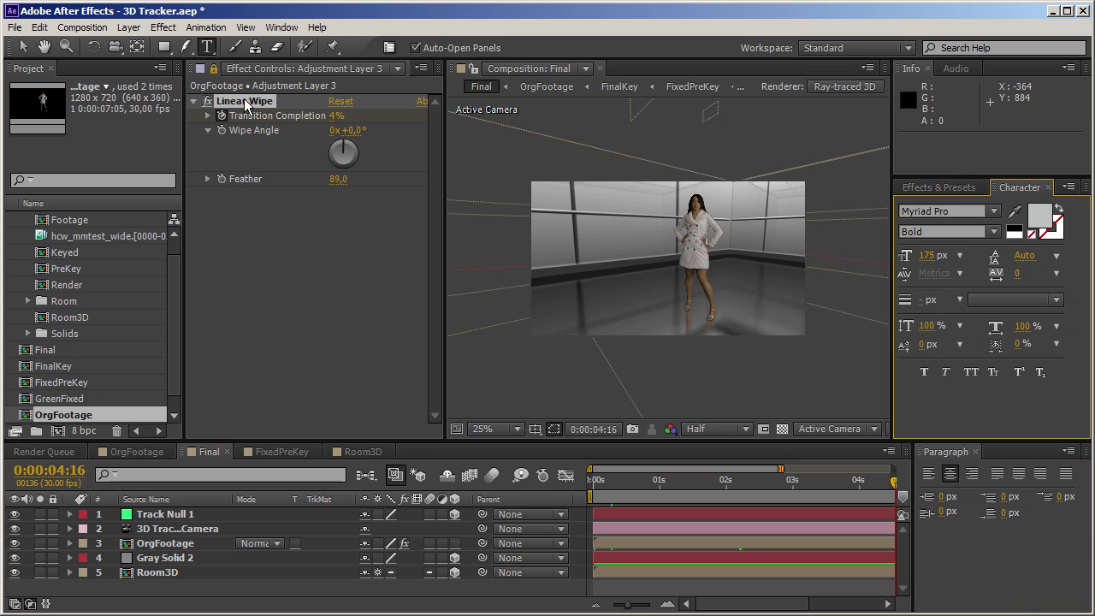
pyautogui.click(711, 380)
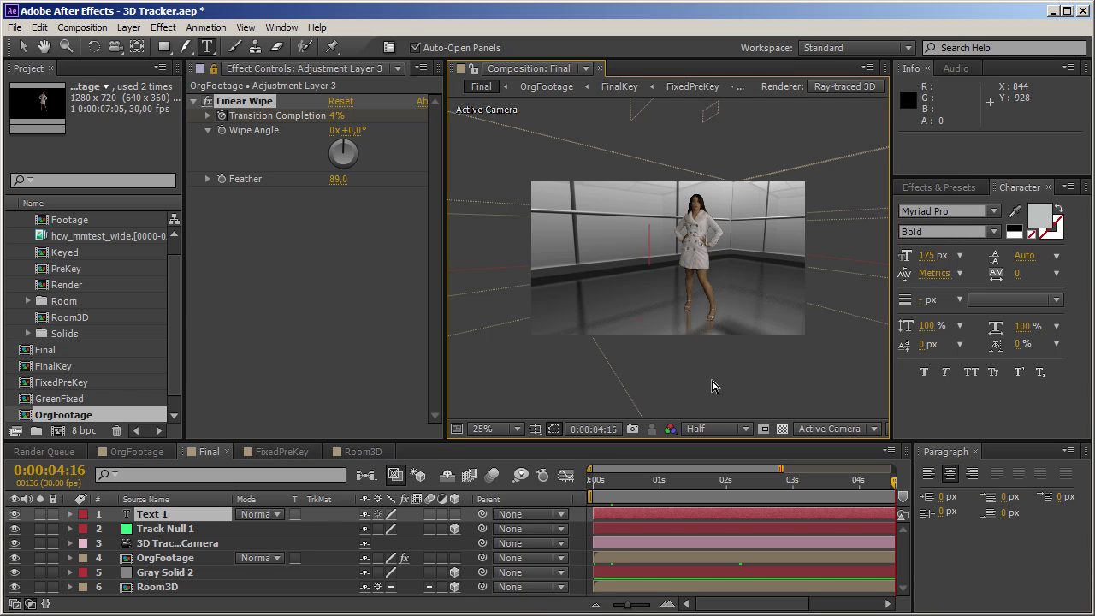
pyautogui.write('Like a boss')
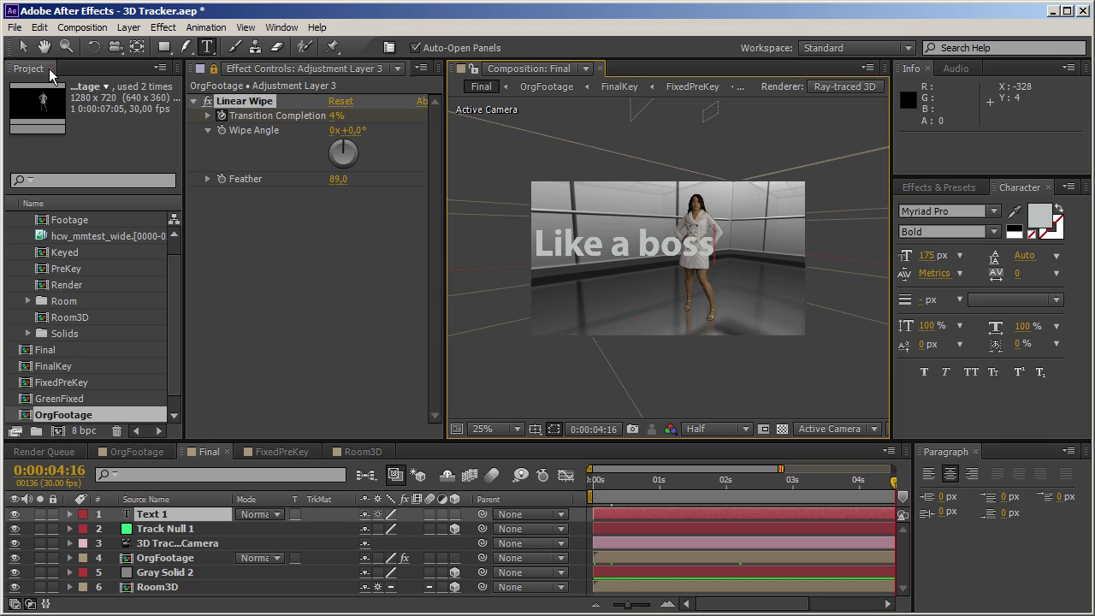
pyautogui.click(24, 46)
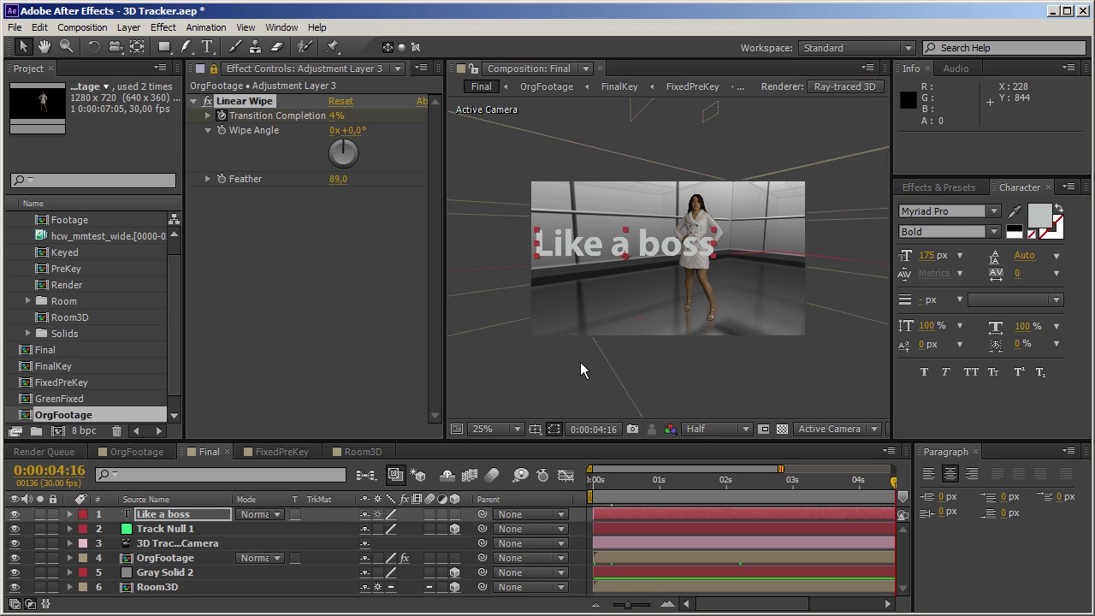
# Make the "Like a boss" layer 3D and move it to Track Null 1's location through temporary parenting, ending with the parent set to None
pyautogui.click(454, 513)
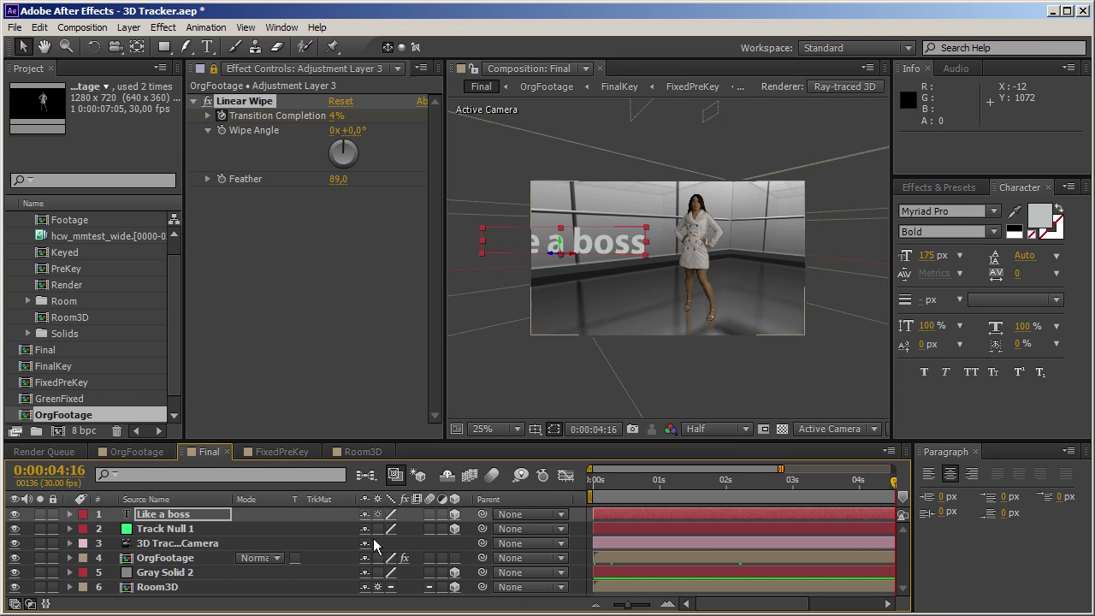
pyautogui.moveTo(478, 518); pyautogui.dragTo(183, 527)
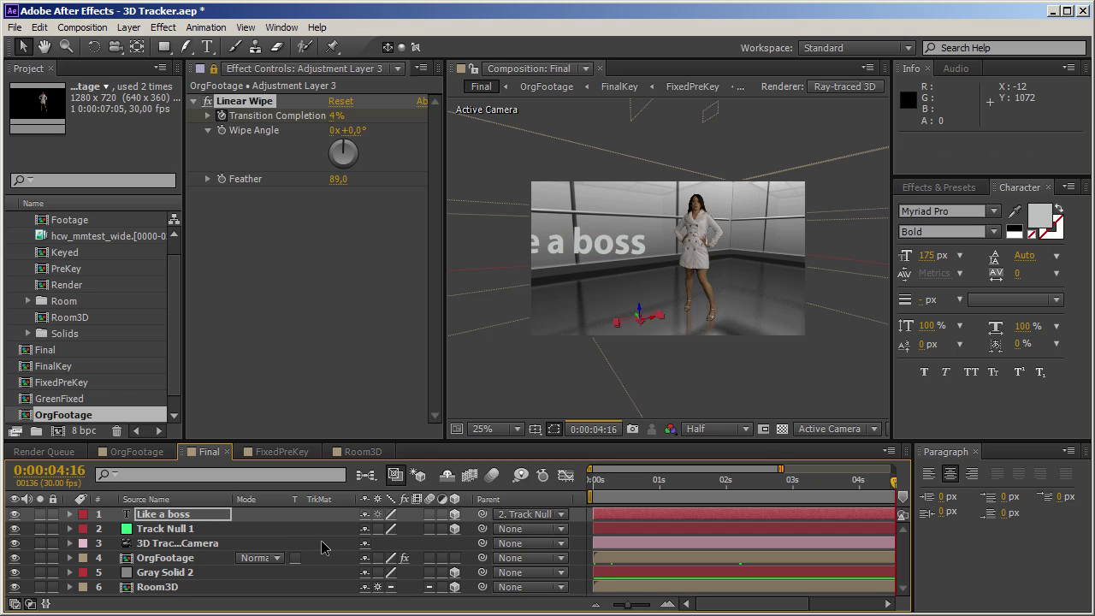
pyautogui.click(174, 516)
pyautogui.click(512, 517)
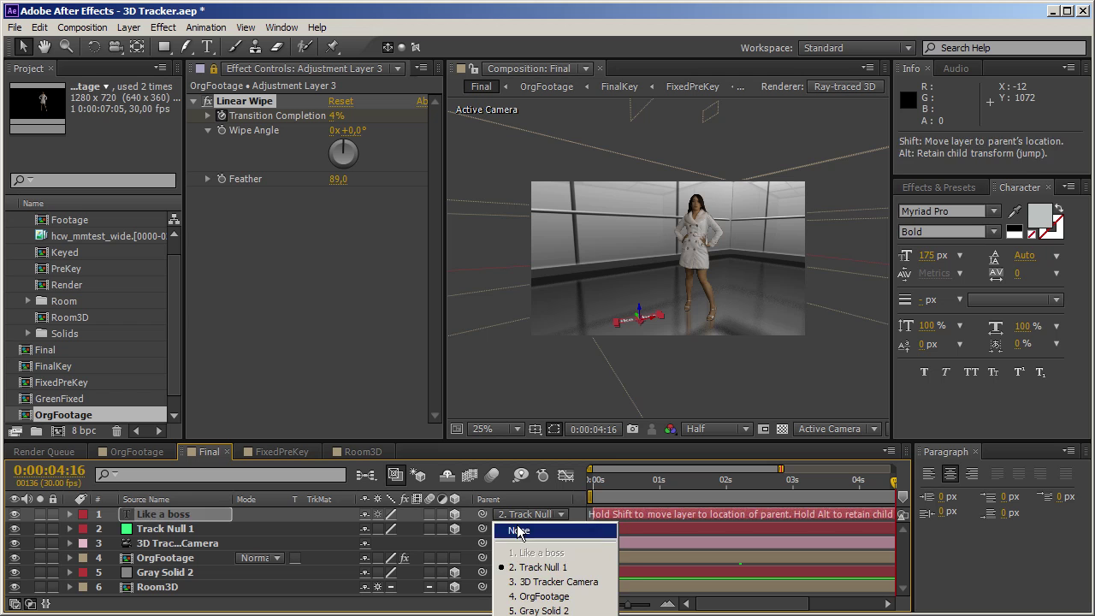
pyautogui.click(520, 527)
# Set the "Like a boss" layer's X Rotation to 90° so the text stands upright on the floor
pyautogui.press('r')
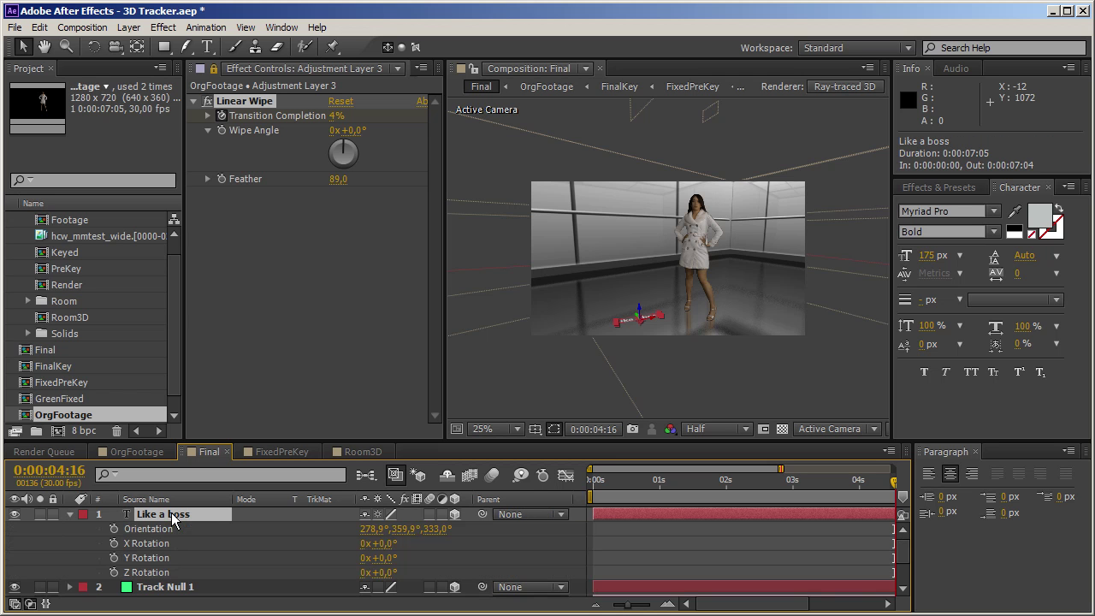
pyautogui.click(377, 543)
pyautogui.write('90')
pyautogui.press('Return')
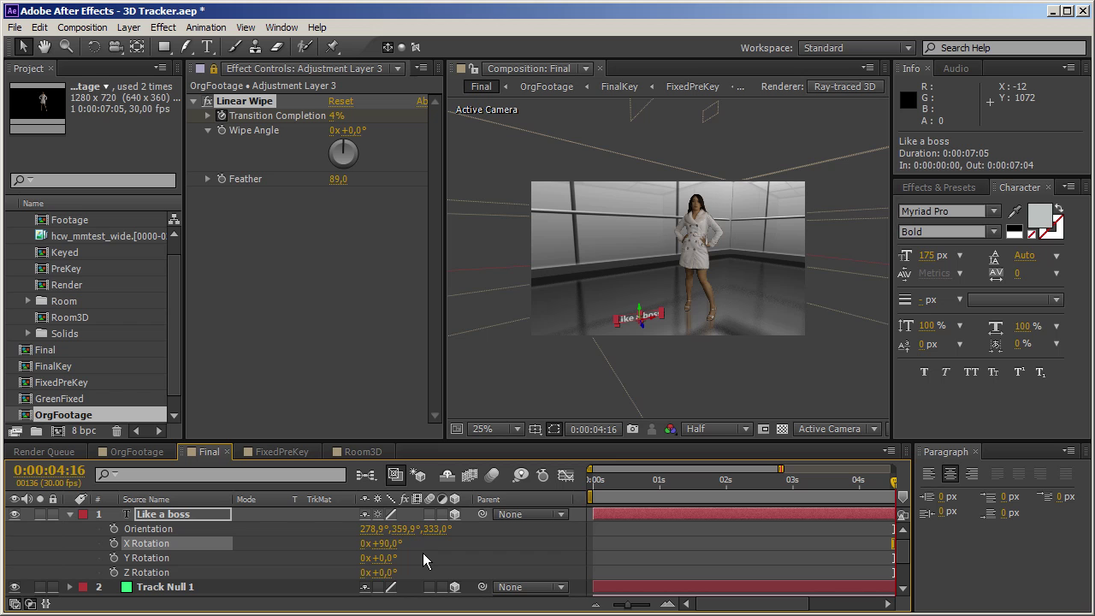
# Set the font size of the "Like a boss" text to 500 px
pyautogui.moveTo(926, 255); pyautogui.dragTo(1077, 256)
pyautogui.click(928, 255)
pyautogui.write('500')
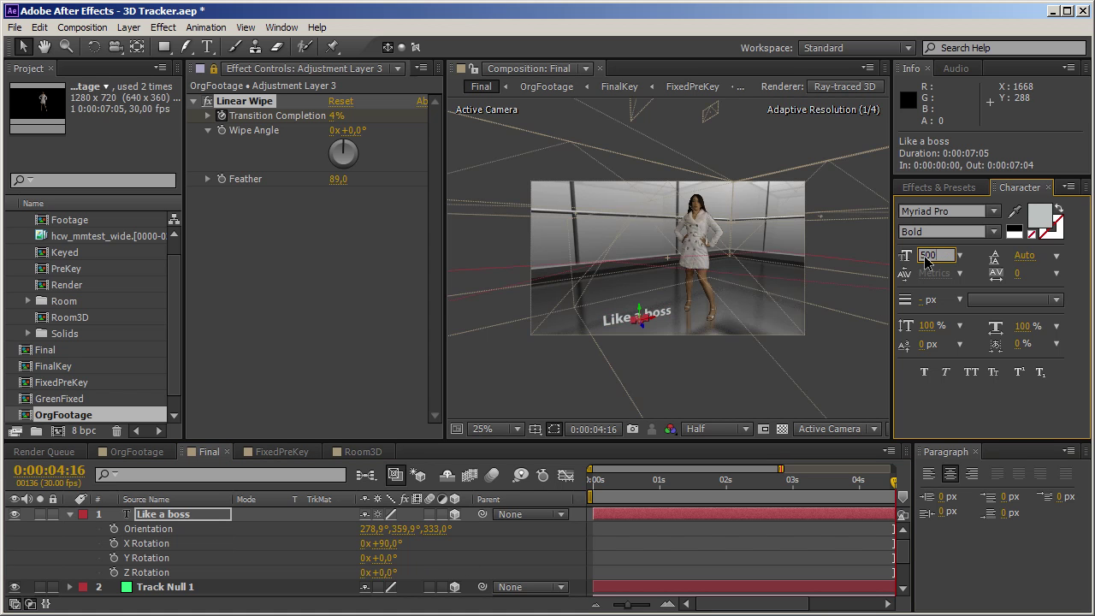
pyautogui.press('Return')
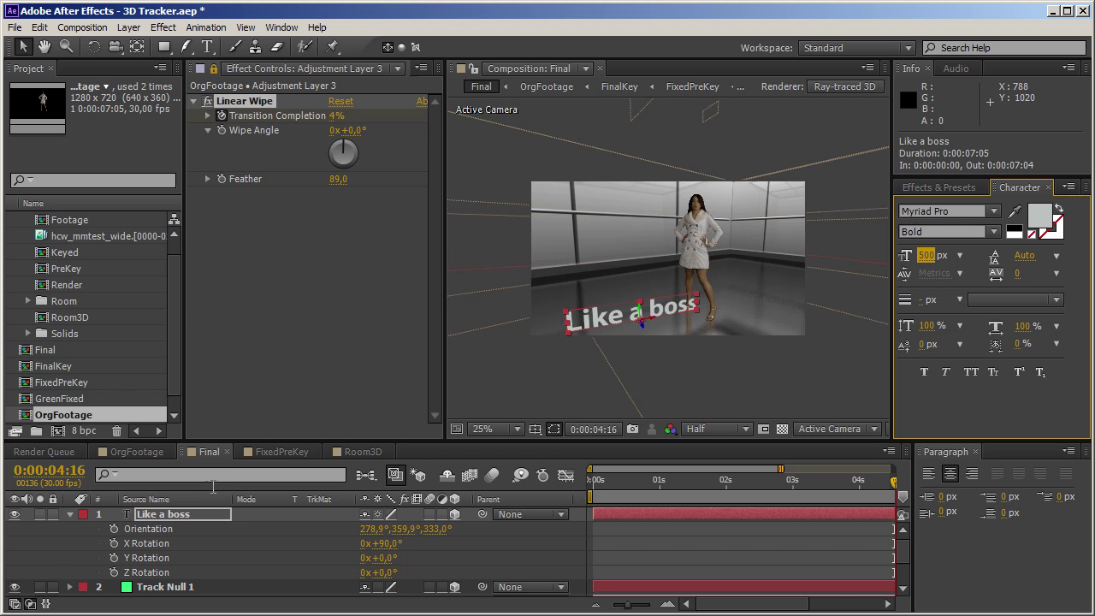
# Give the "Like a boss" text 3D depth by setting its Extrusion Depth to 200
pyautogui.click(70, 515)
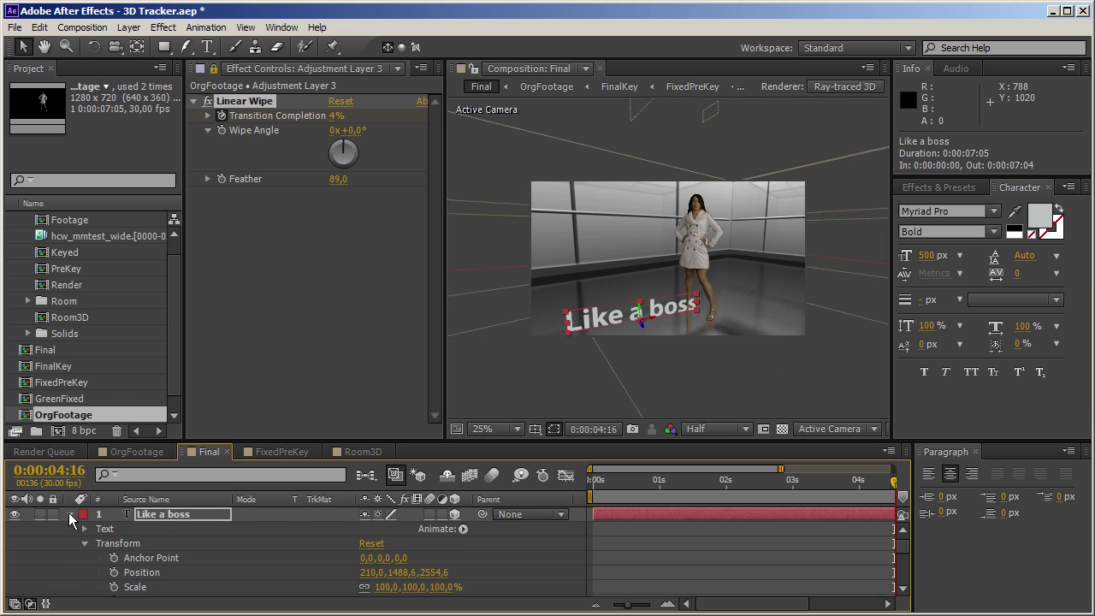
pyautogui.scroll(-3, 144, 541)
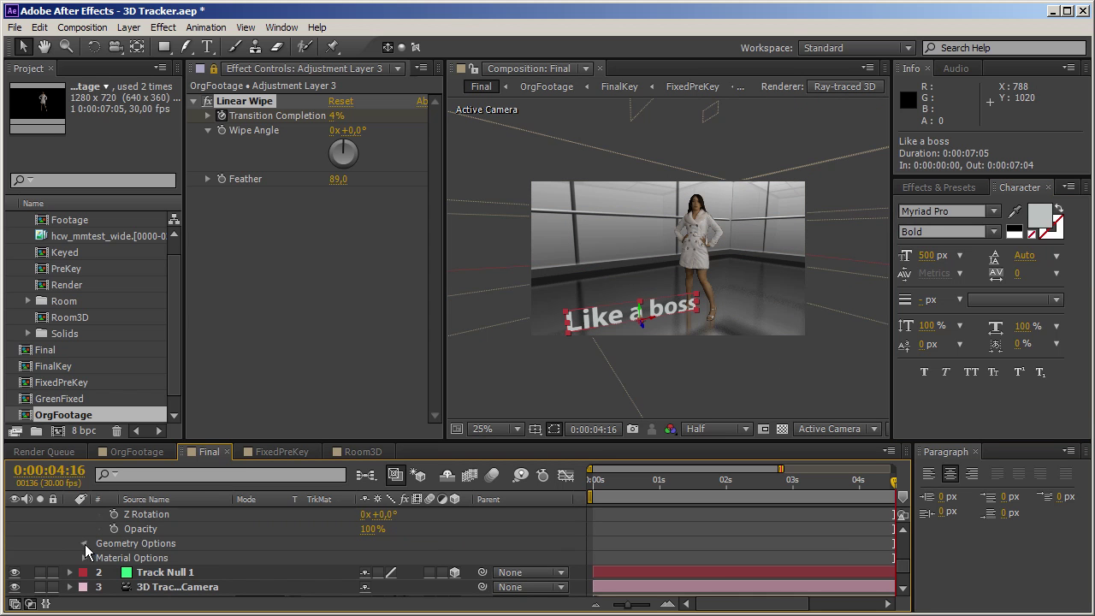
pyautogui.click(84, 544)
pyautogui.click(365, 589)
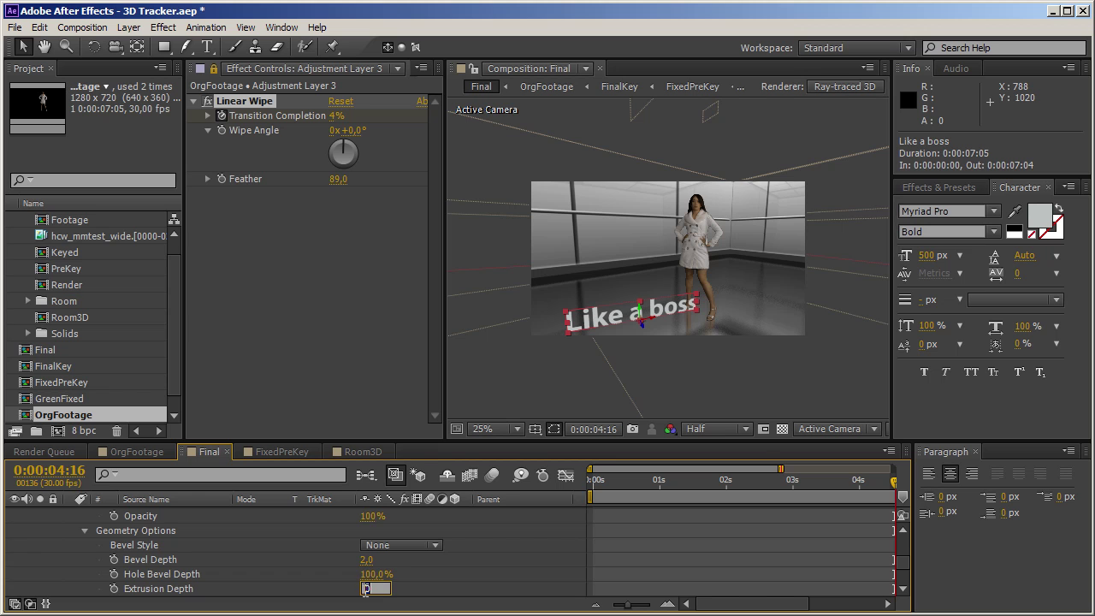
pyautogui.write('50')
pyautogui.press('Return')
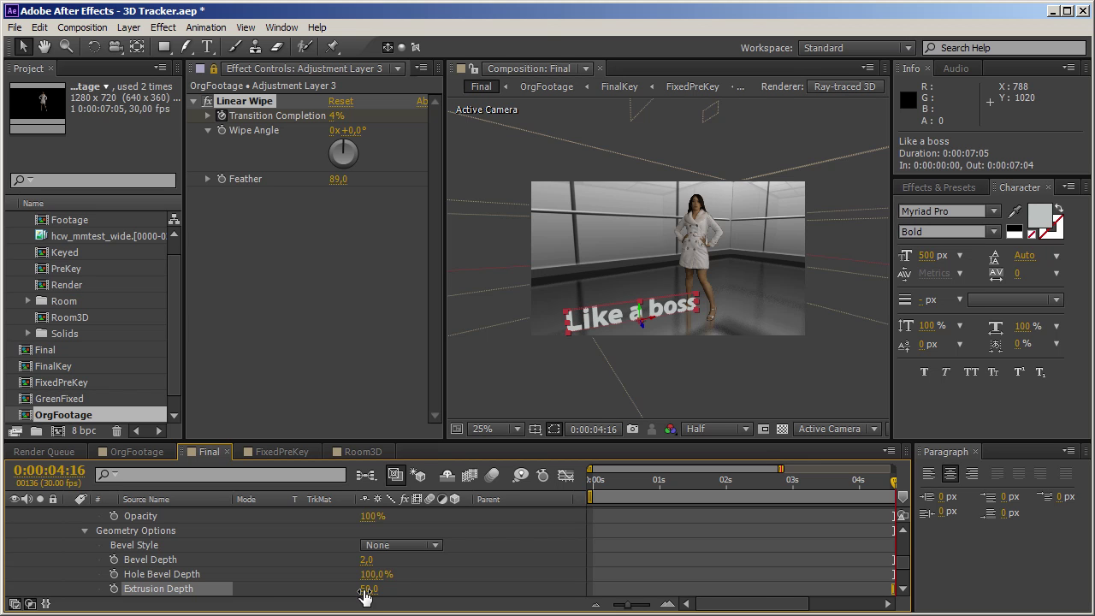
pyautogui.click(365, 595)
pyautogui.press('Return')
pyautogui.click(366, 590)
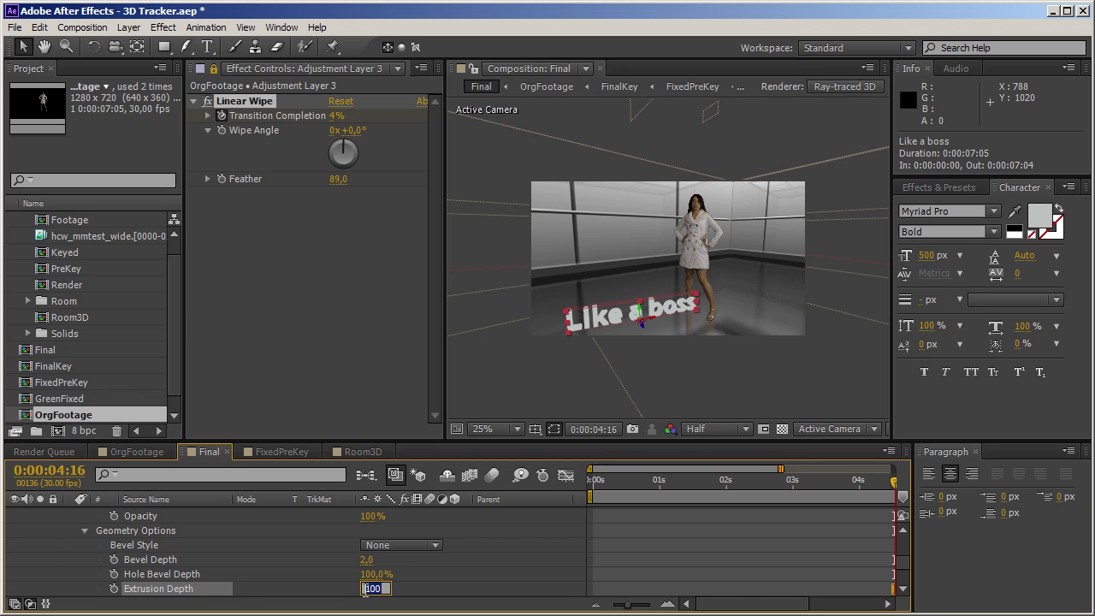
pyautogui.write('200')
pyautogui.press('Return')
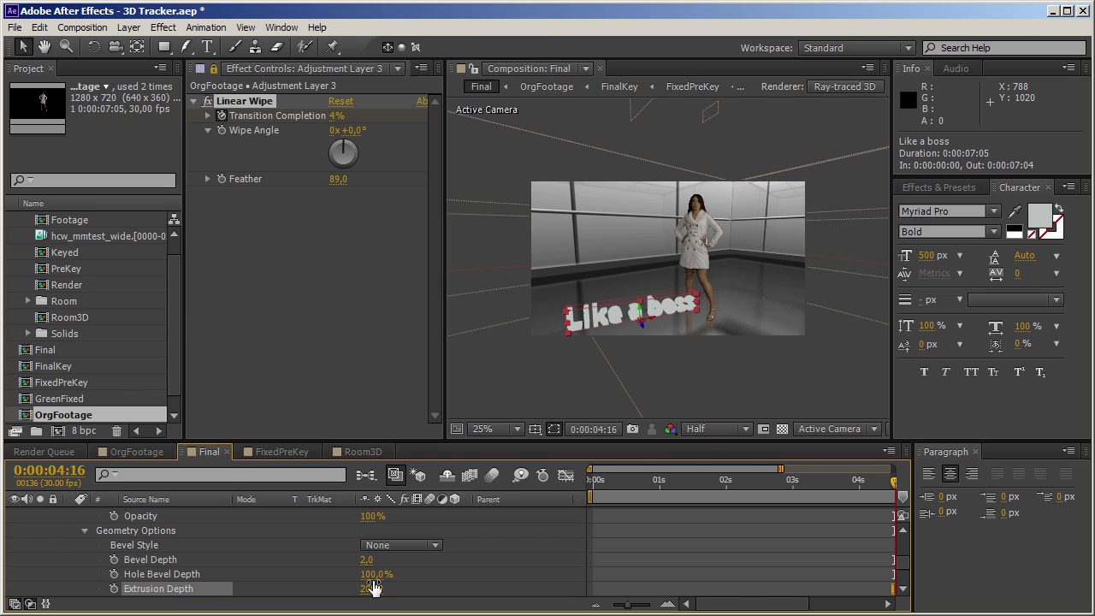
# Give the extruded "Like a boss" text a Concave bevel with a Bevel Depth of 10
pyautogui.click(389, 548)
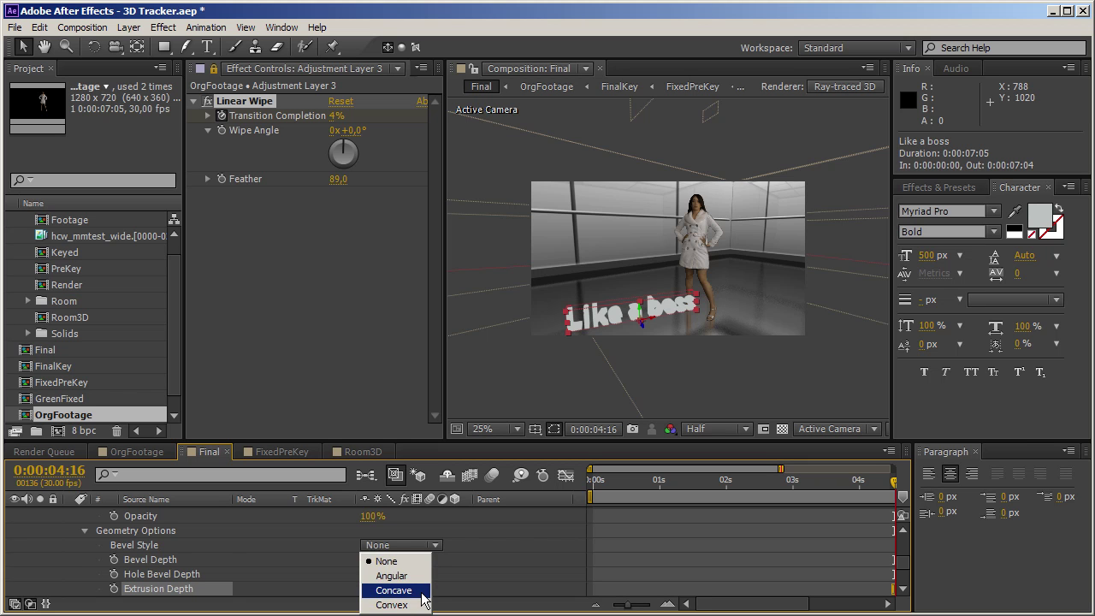
pyautogui.click(421, 591)
pyautogui.click(369, 559)
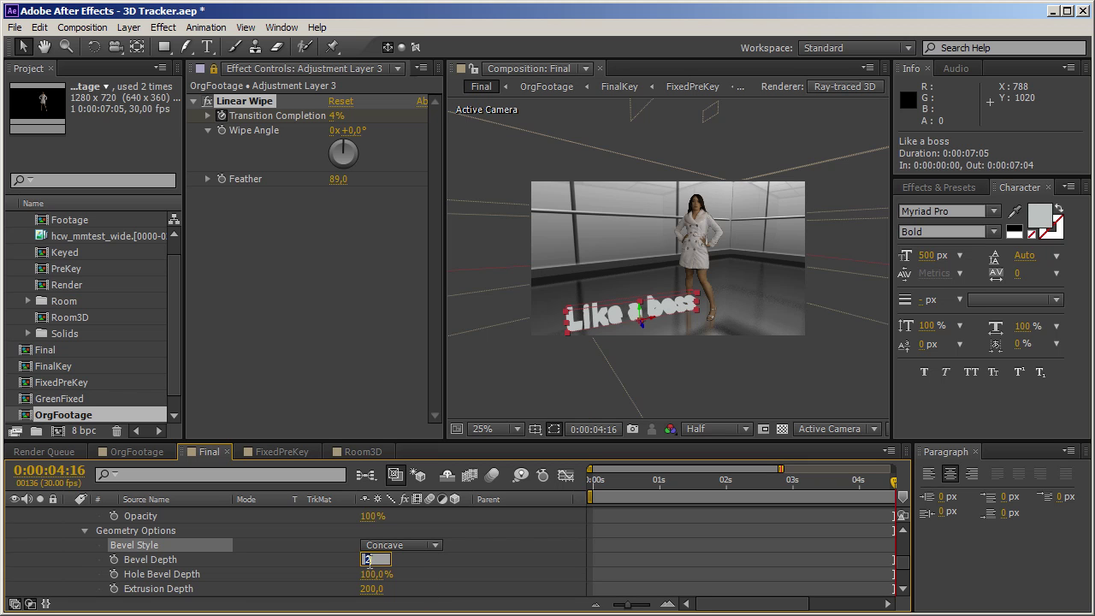
pyautogui.write('10')
pyautogui.press('Return')
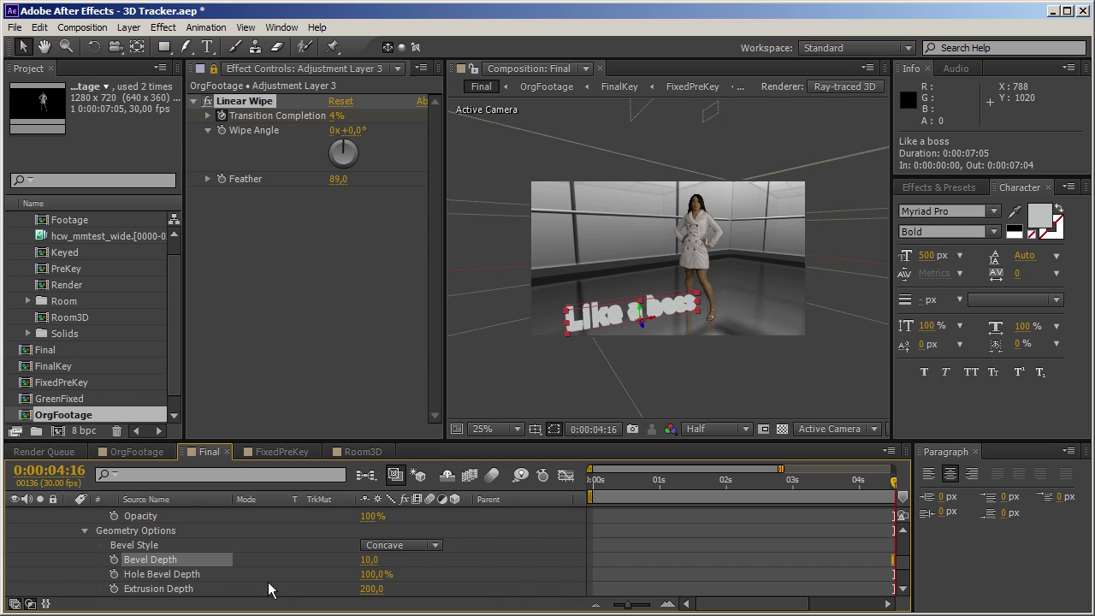
# Set the Reflection Intensity in the "Like a boss" layer's Material Options to 100%
pyautogui.scroll(-3, 263, 572)
pyautogui.scroll(2, 264, 572)
pyautogui.click(84, 560)
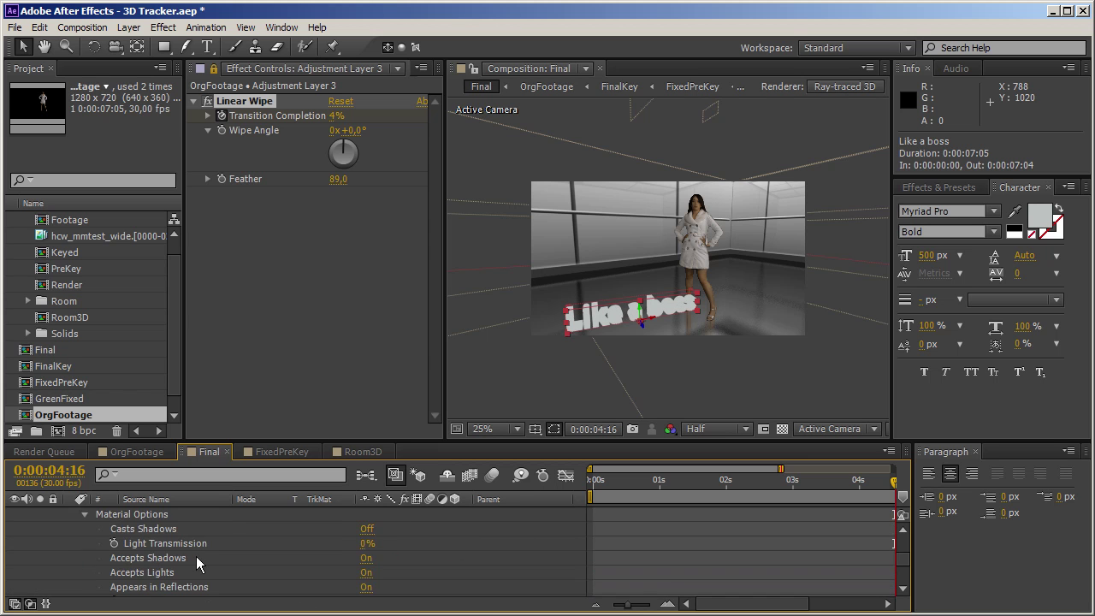
pyautogui.scroll(-4, 195, 556)
pyautogui.scroll(1, 198, 560)
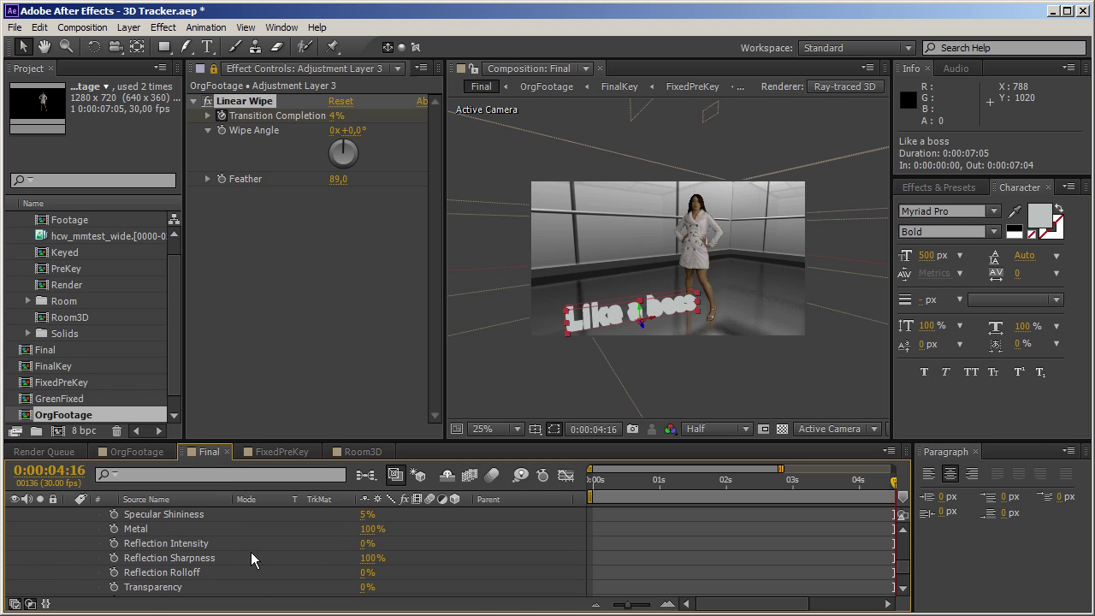
pyautogui.moveTo(366, 543); pyautogui.dragTo(800, 549)
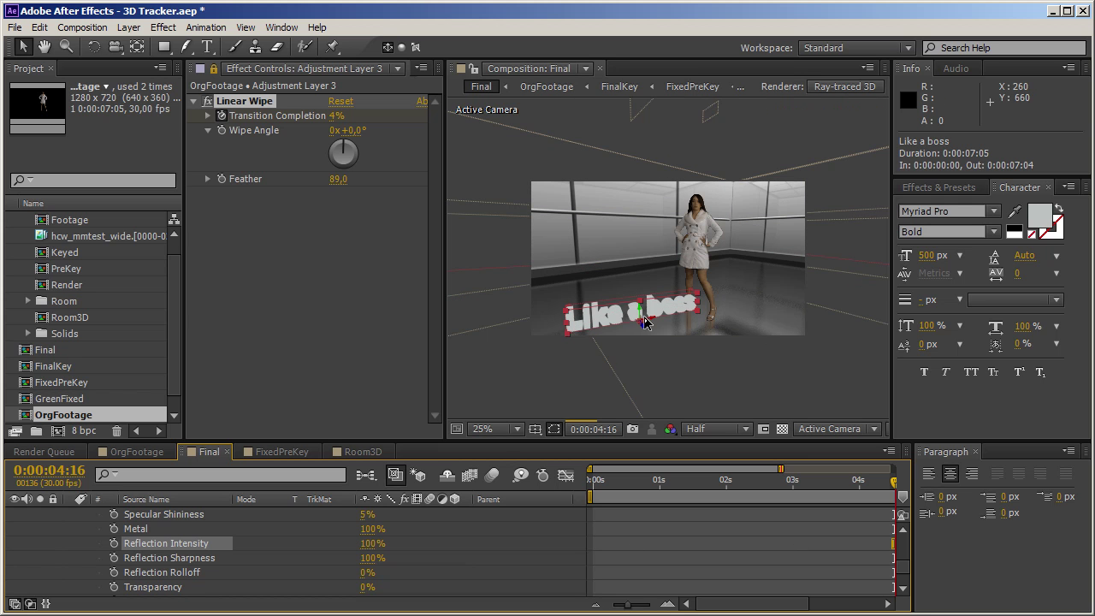
# Collapse the "Like a boss" layer and reorder it between OrgFootage and Gray Solid 2 so it sits behind the woman
pyautogui.scroll(10, 98, 563)
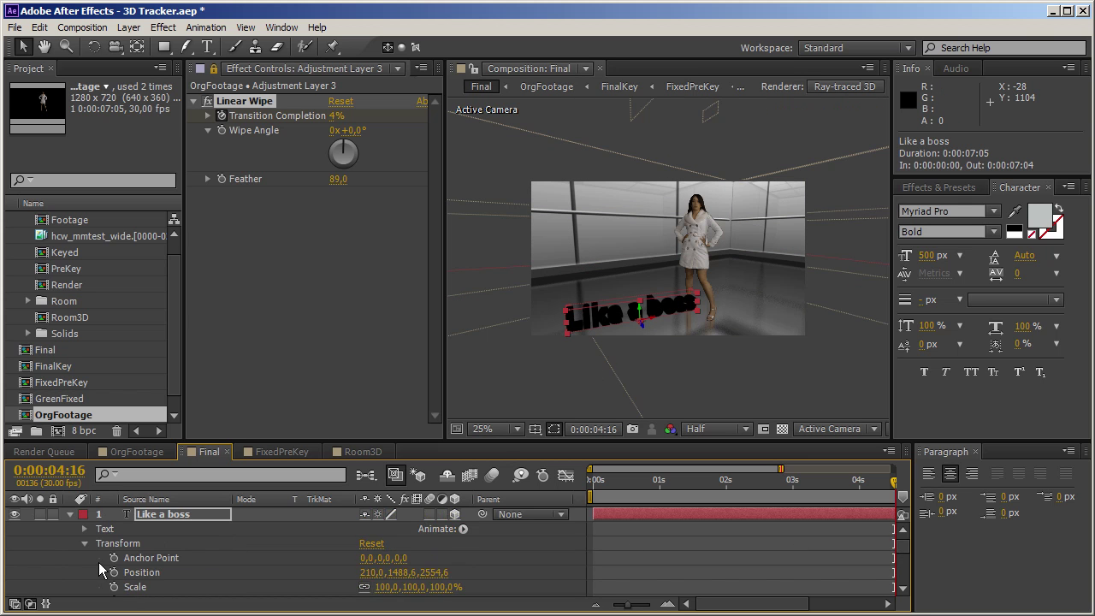
pyautogui.click(69, 514)
pyautogui.moveTo(184, 517); pyautogui.dragTo(184, 566)
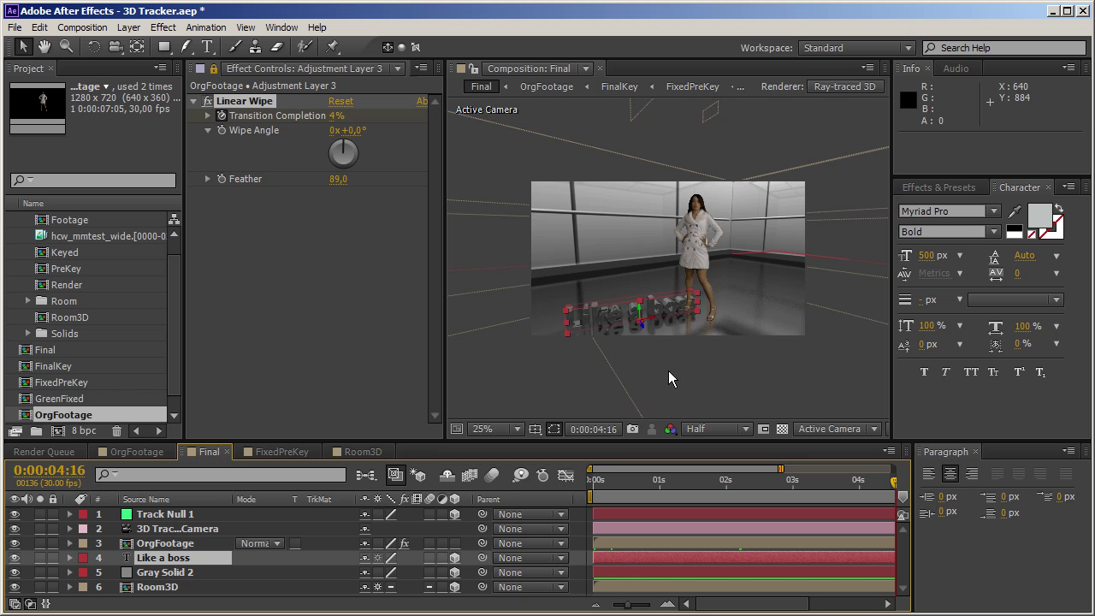
# Raise the "Like a boss" text off the floor and push it back towards the rear wall, to about position -303, 232, 3380
pyautogui.scroll(2, 685, 273)
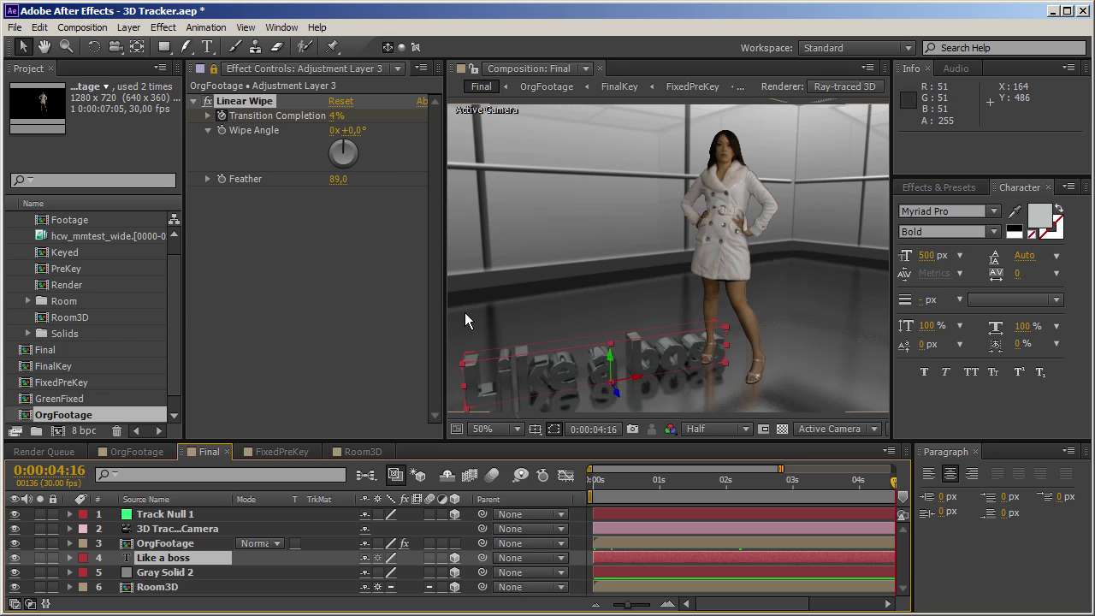
pyautogui.moveTo(443, 305); pyautogui.dragTo(377, 304)
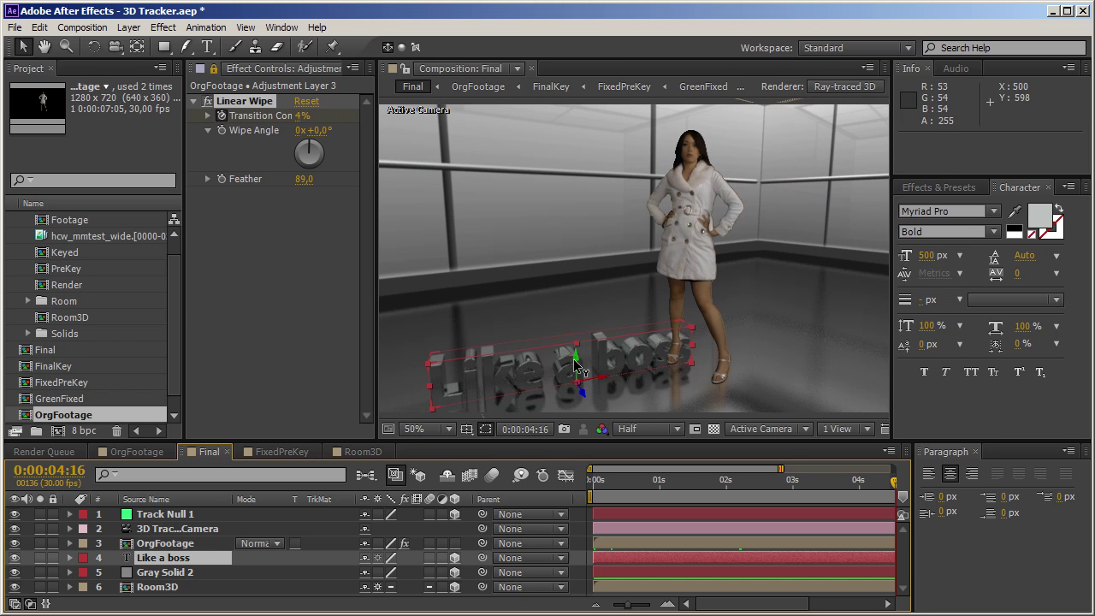
pyautogui.moveTo(579, 369); pyautogui.dragTo(569, 301)
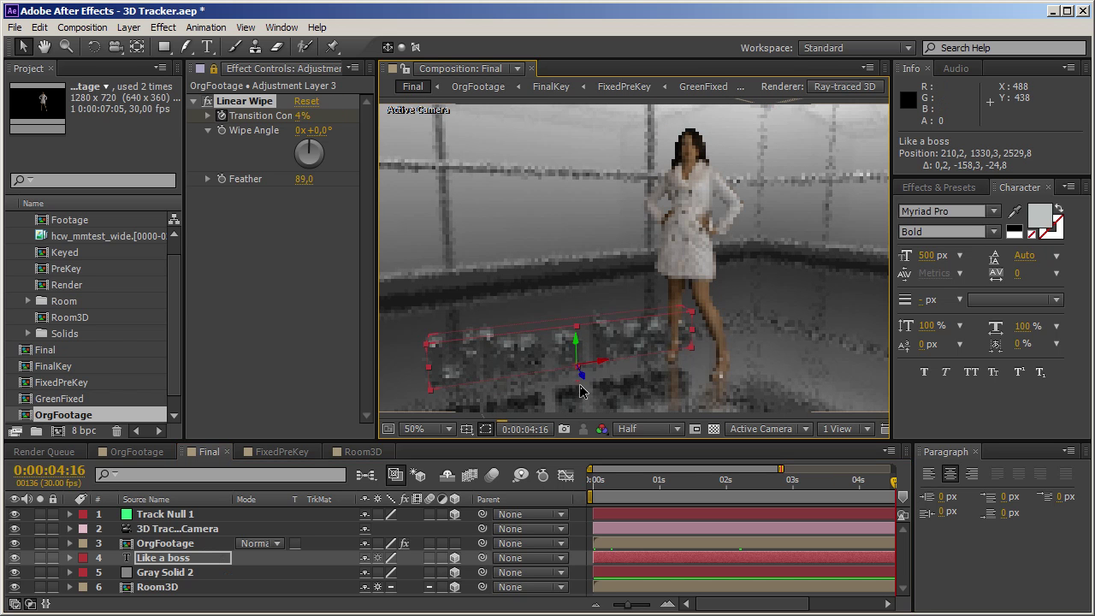
pyautogui.moveTo(581, 391); pyautogui.dragTo(558, 351)
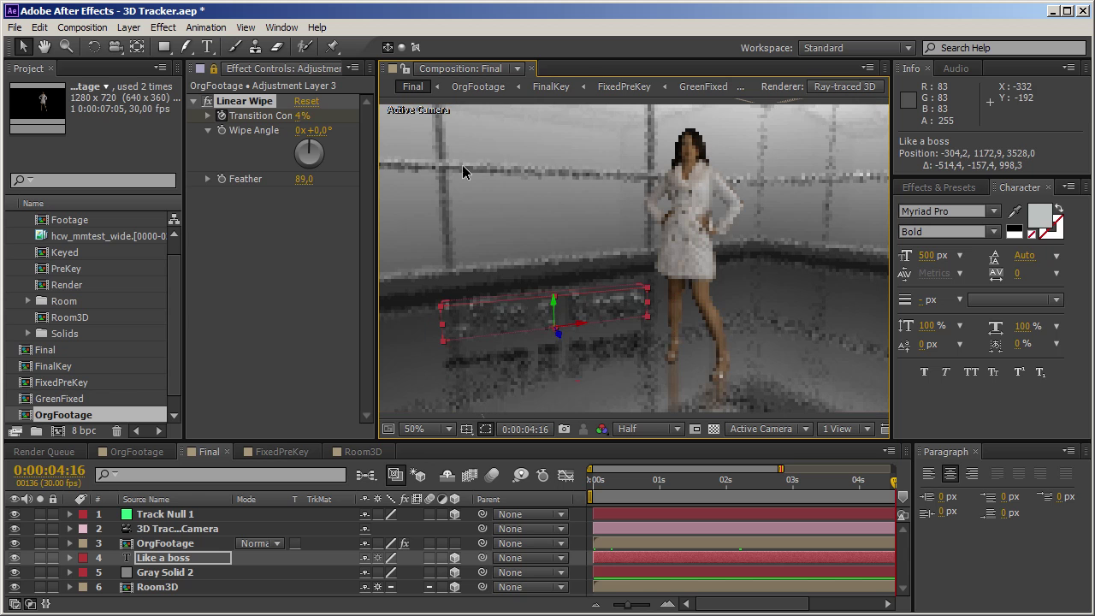
pyautogui.moveTo(556, 308); pyautogui.dragTo(628, 247)
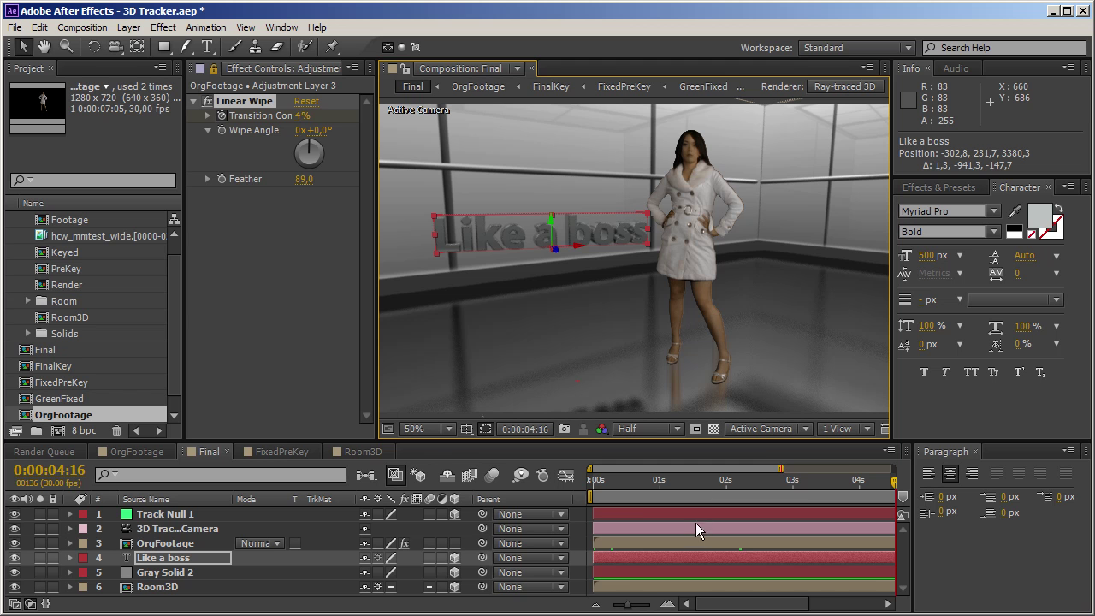
# Show the full timeline, go to the last frame at 0:00:07:04 and scale the "Like a boss" layer to 182%
pyautogui.moveTo(780, 468); pyautogui.dragTo(893, 469)
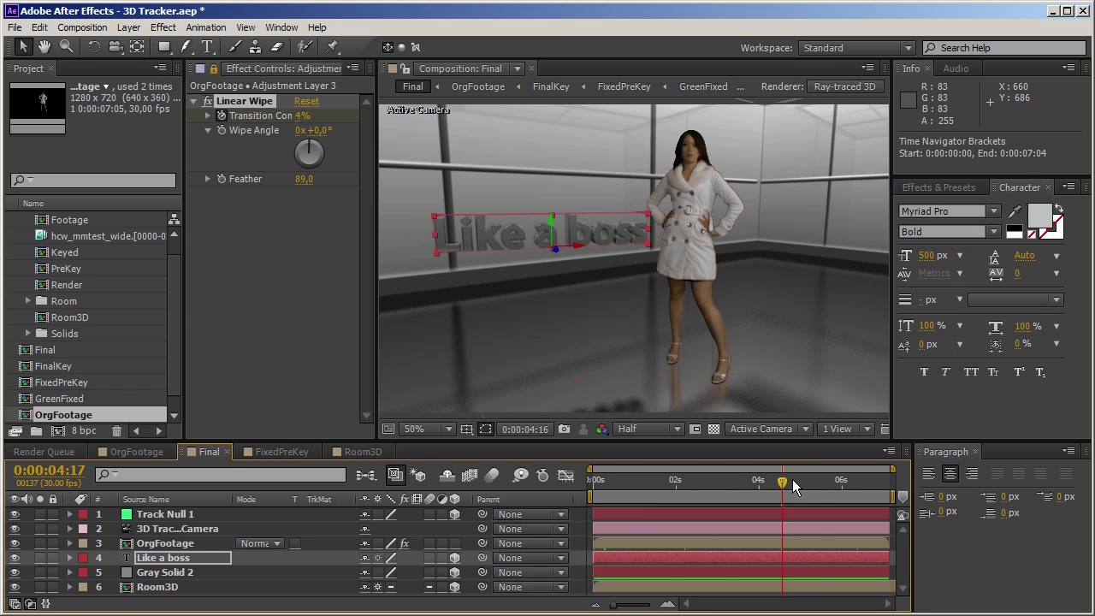
pyautogui.moveTo(781, 479); pyautogui.dragTo(920, 478)
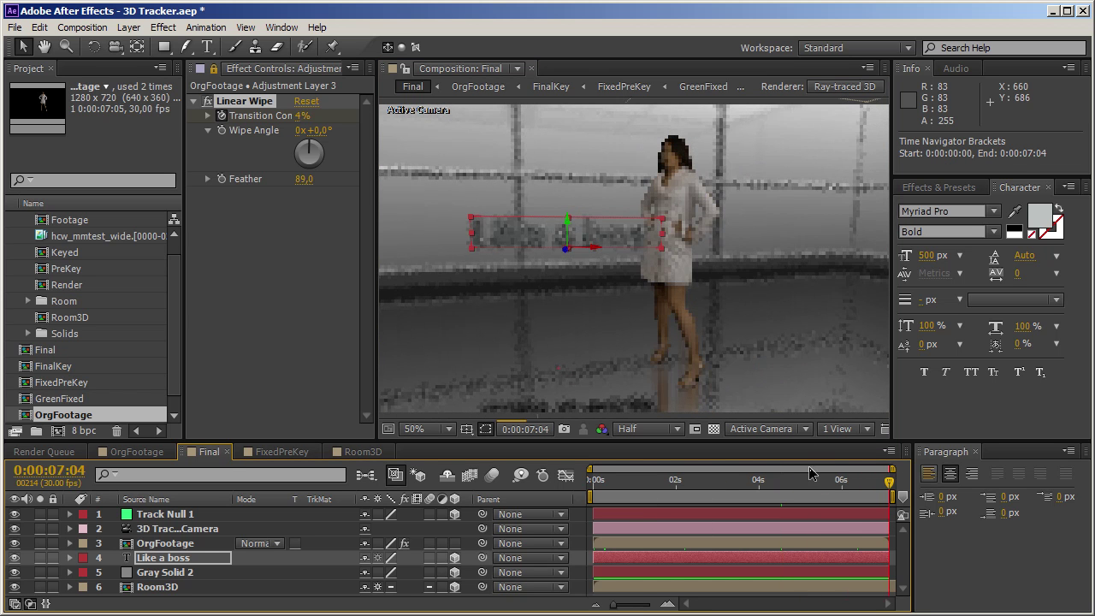
pyautogui.click(214, 557)
pyautogui.press('s')
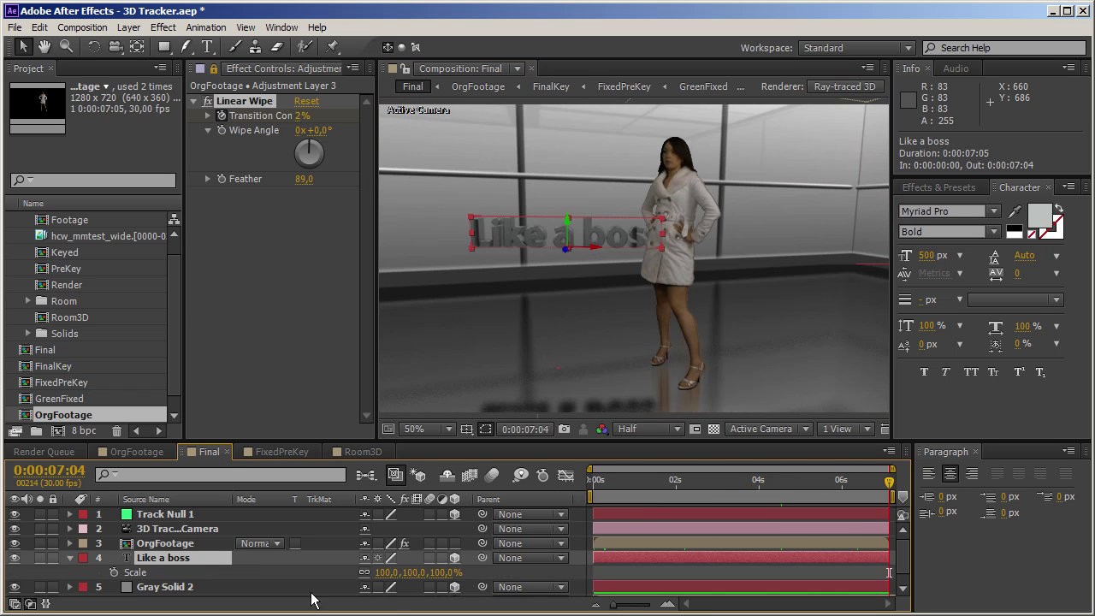
pyautogui.moveTo(385, 578); pyautogui.dragTo(456, 575)
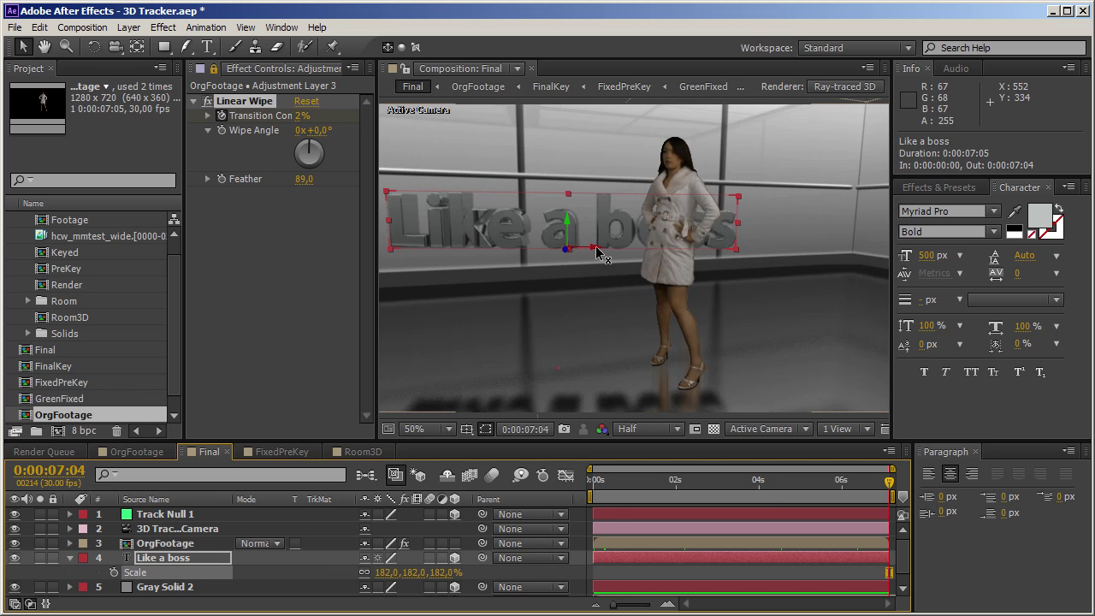
# Shift the "Like a boss" text sideways behind the woman to about position -41, 211, 3512, and check it at the first and last frames
pyautogui.moveTo(598, 249); pyautogui.dragTo(719, 254)
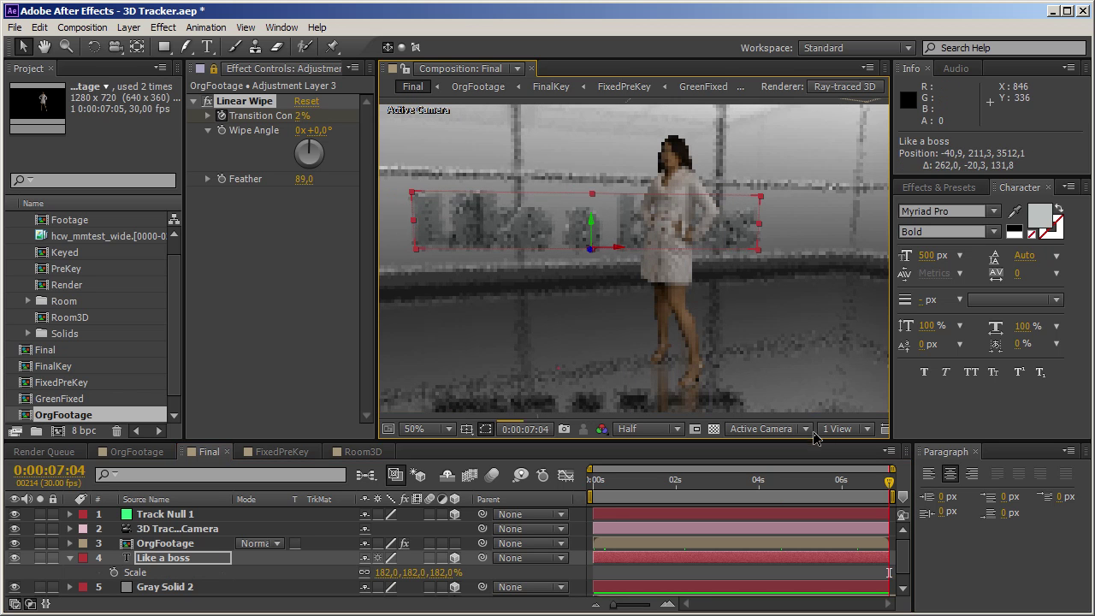
pyautogui.moveTo(886, 490); pyautogui.dragTo(516, 484)
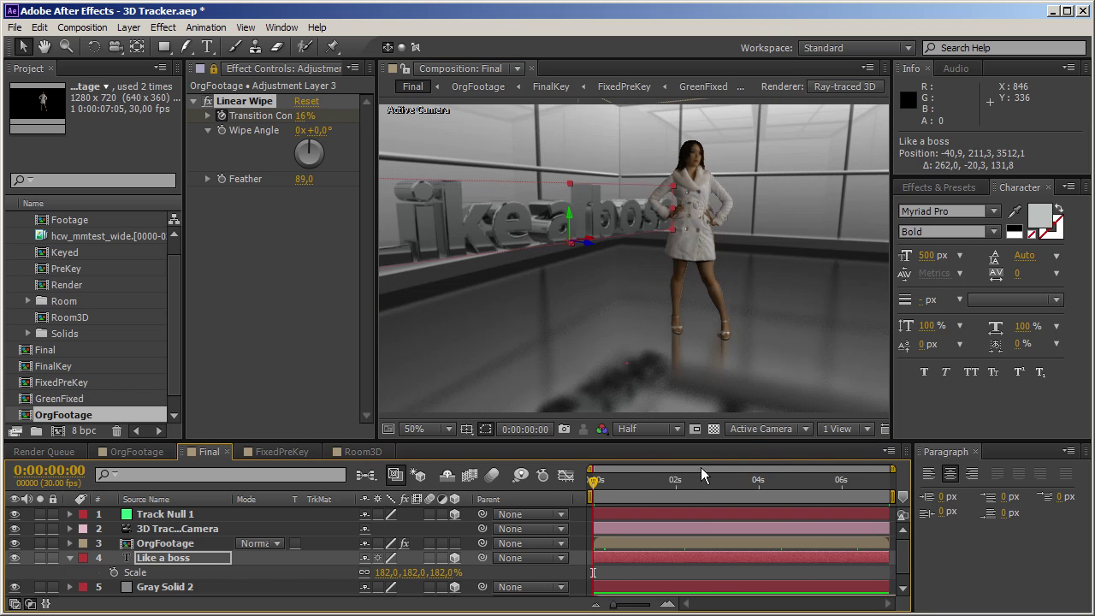
pyautogui.moveTo(612, 478); pyautogui.dragTo(972, 478)
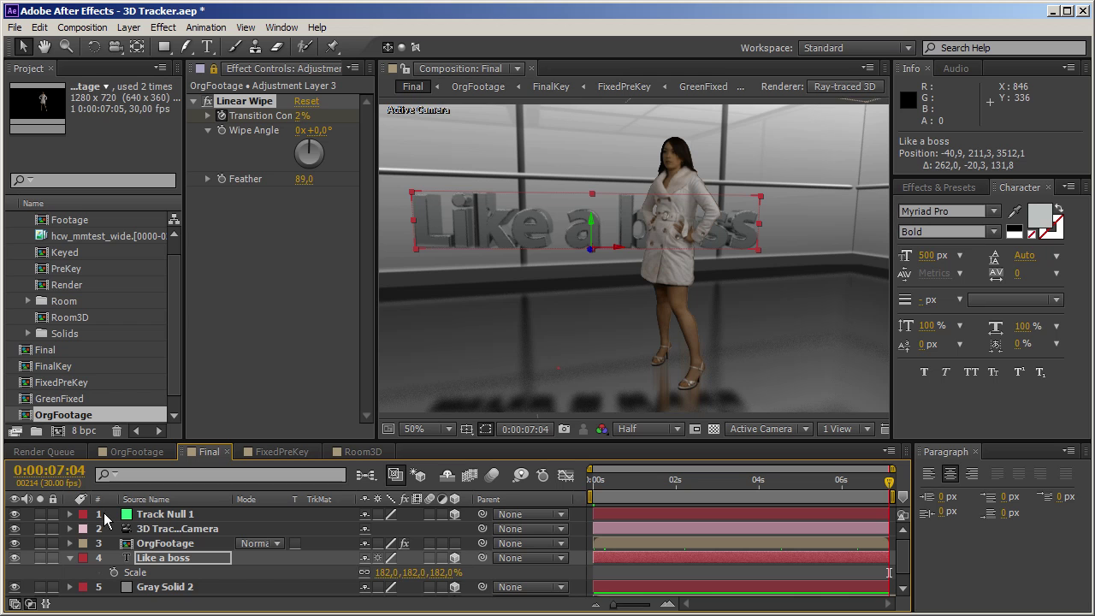
pyautogui.click(70, 558)
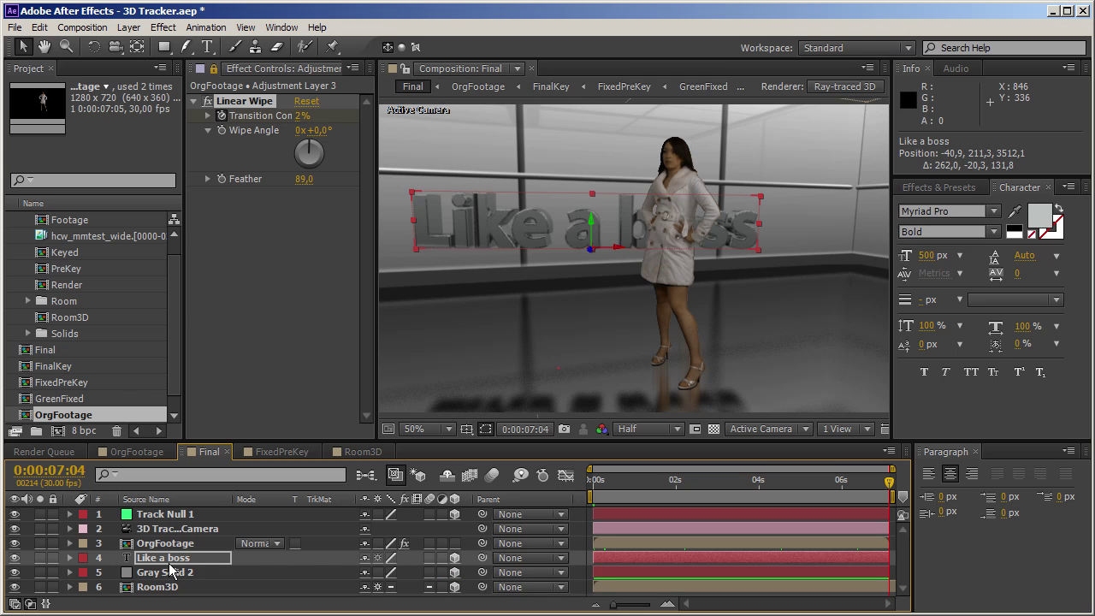
# Set the Room3D layer's Y Rotation to 0° and check the room's angle at the first and last frames
pyautogui.click(155, 588)
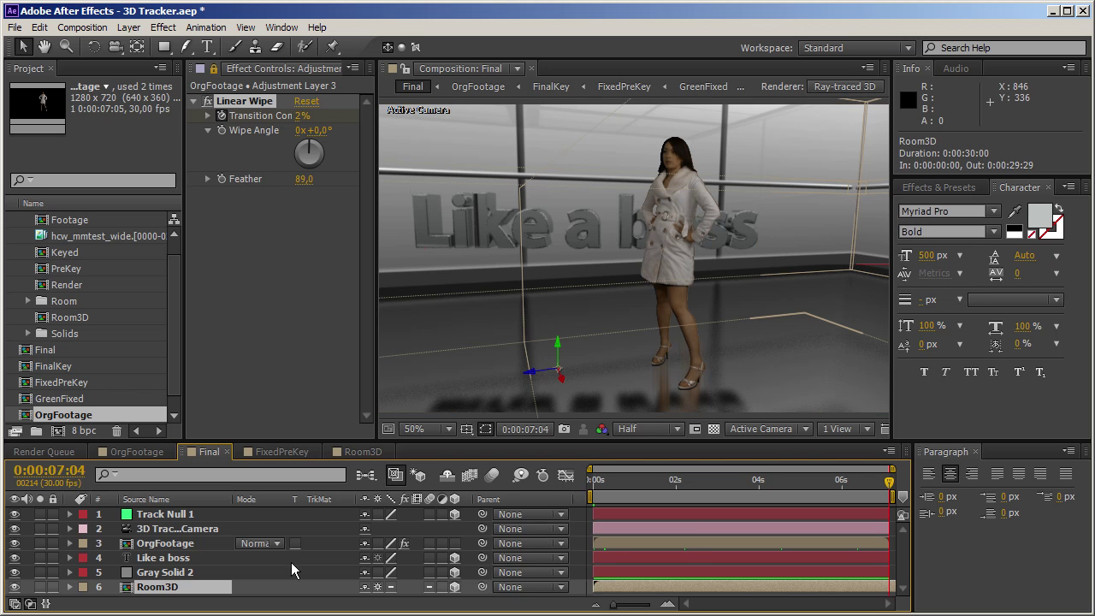
pyautogui.press('r')
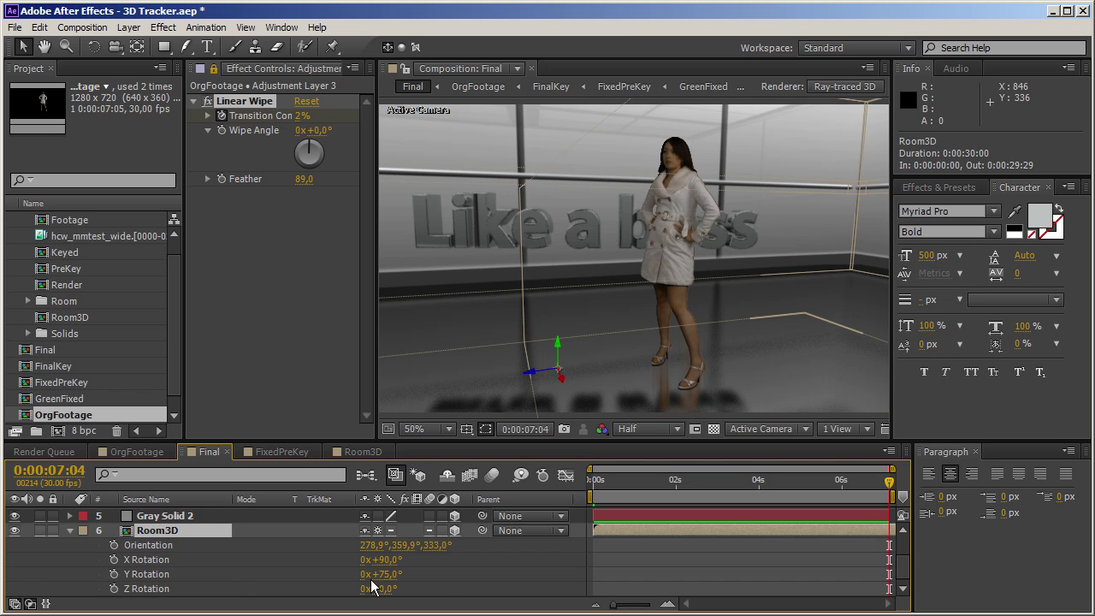
pyautogui.write('0')
pyautogui.press('Return')
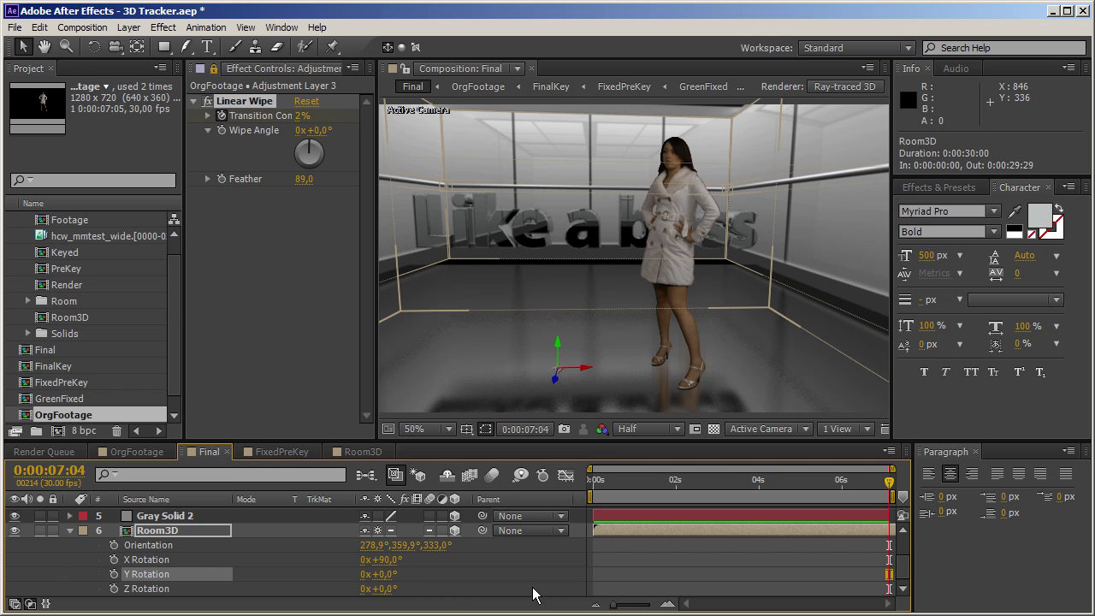
pyautogui.moveTo(888, 482); pyautogui.dragTo(528, 505)
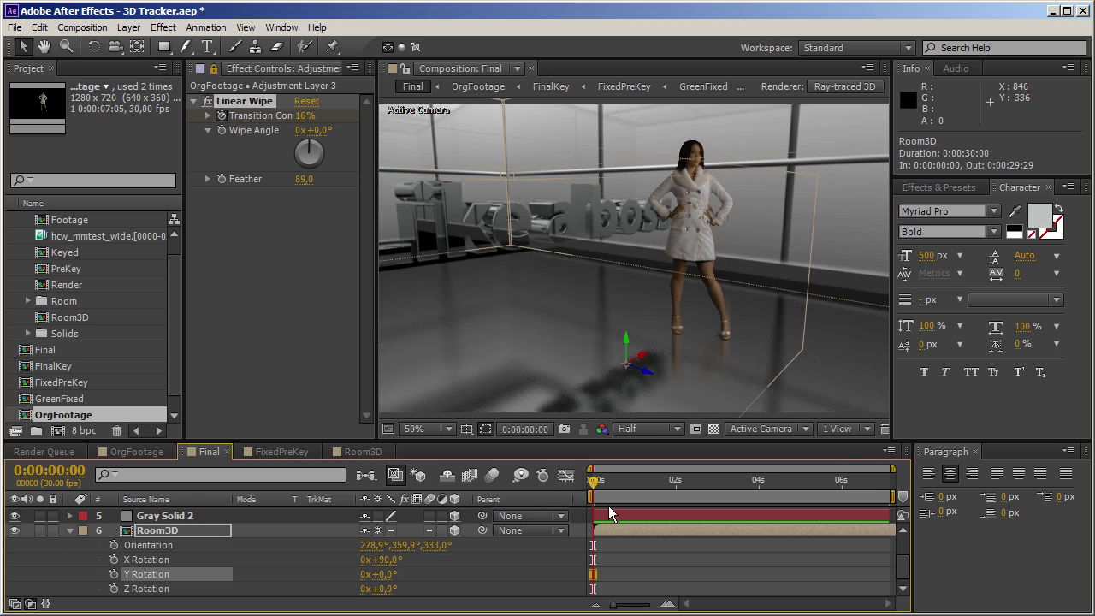
pyautogui.moveTo(594, 480); pyautogui.dragTo(945, 504)
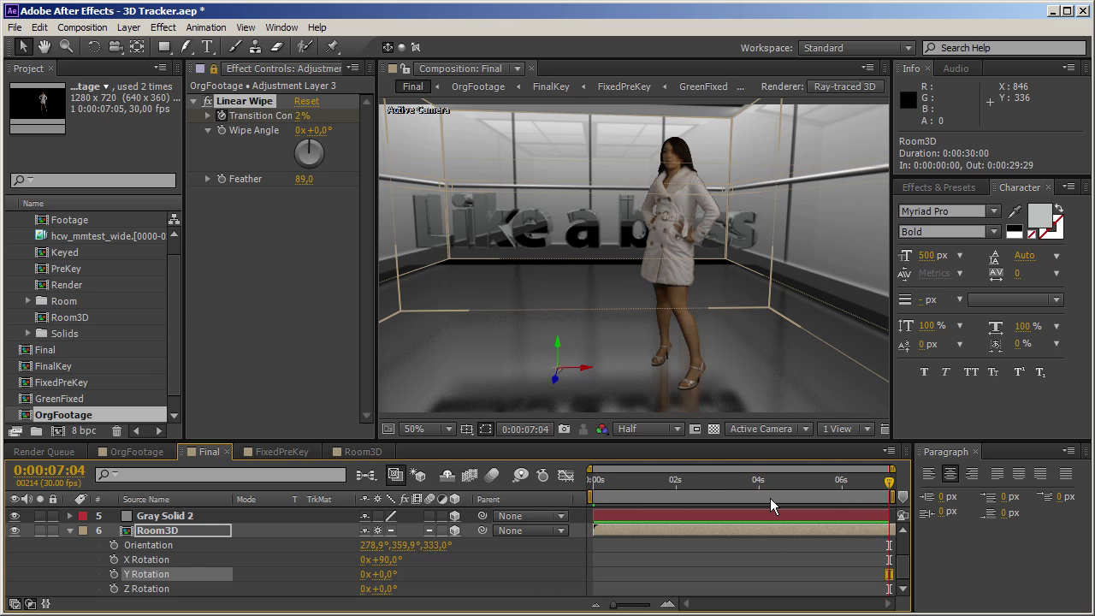